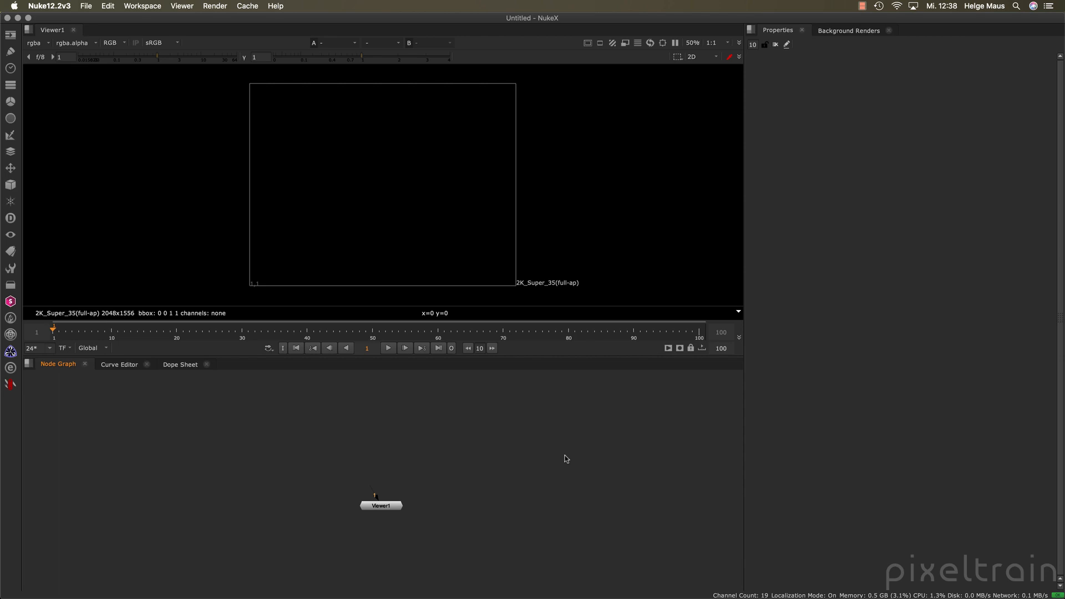
Step: Read in Gamma-Chart.png from the teaching folder and place its node directly above the Viewer node
key(r)
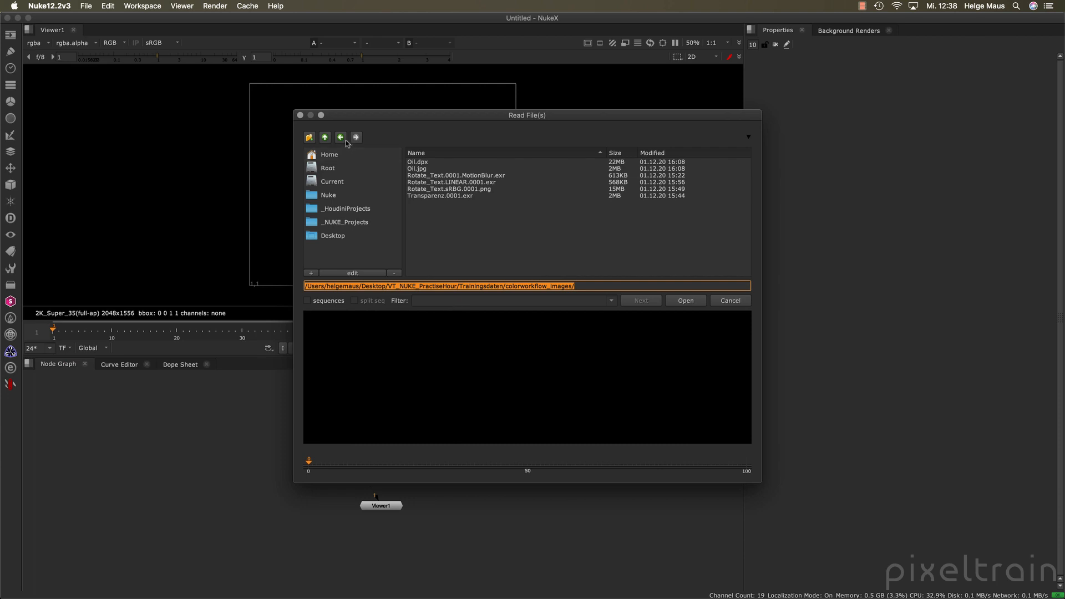
click(322, 138)
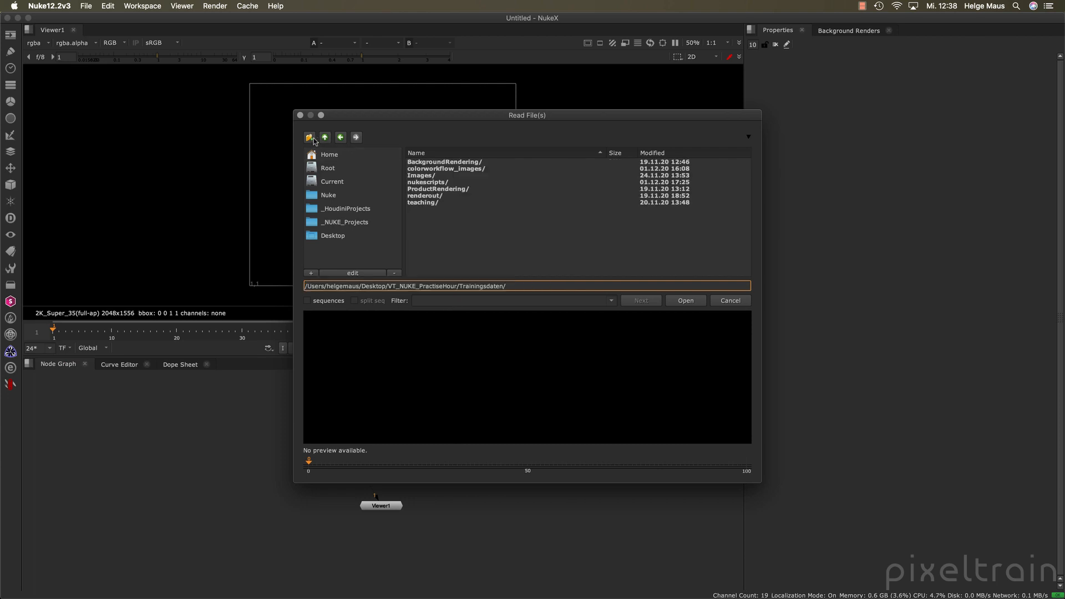
double_click(425, 203)
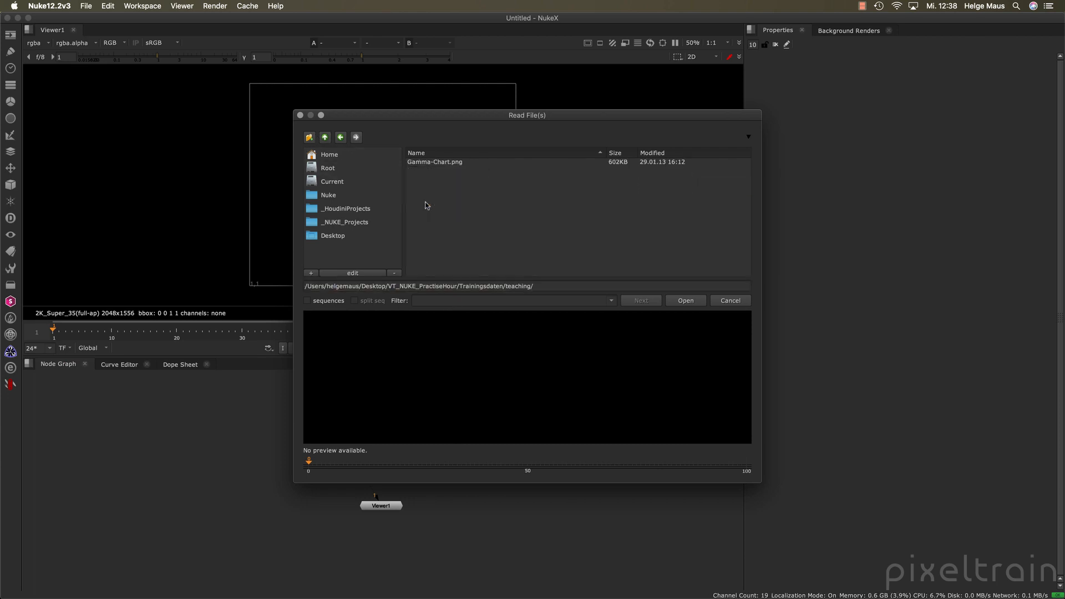
click(439, 163)
click(686, 301)
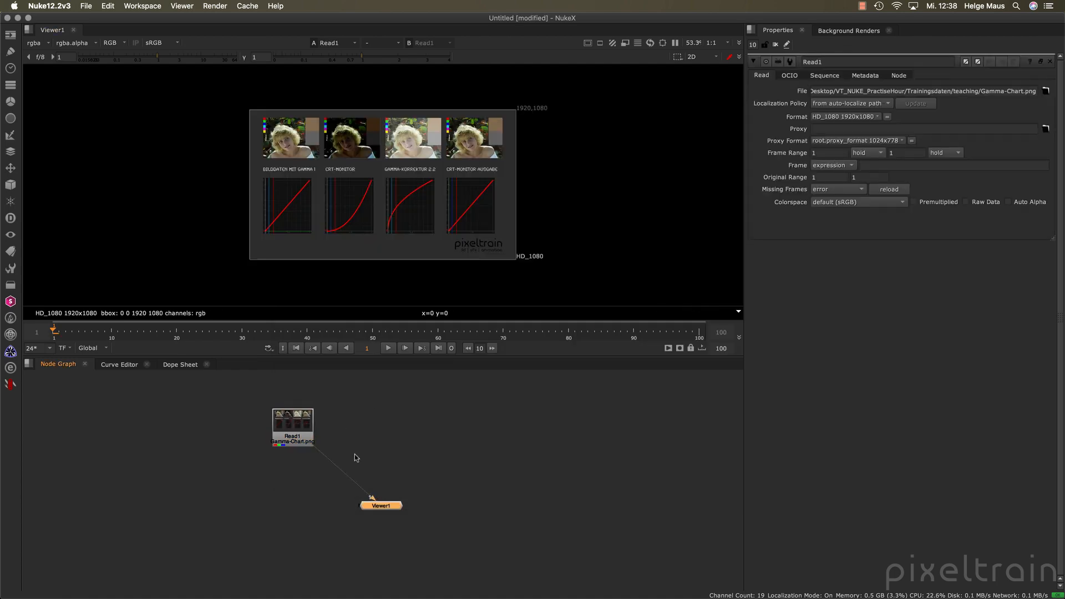
drag(293, 427, 381, 422)
Step: Examine the four gamma curves and sample images of the chart in an enlarged viewer, then restore the normal layout
key(space)
scroll(374, 252, up, 5)
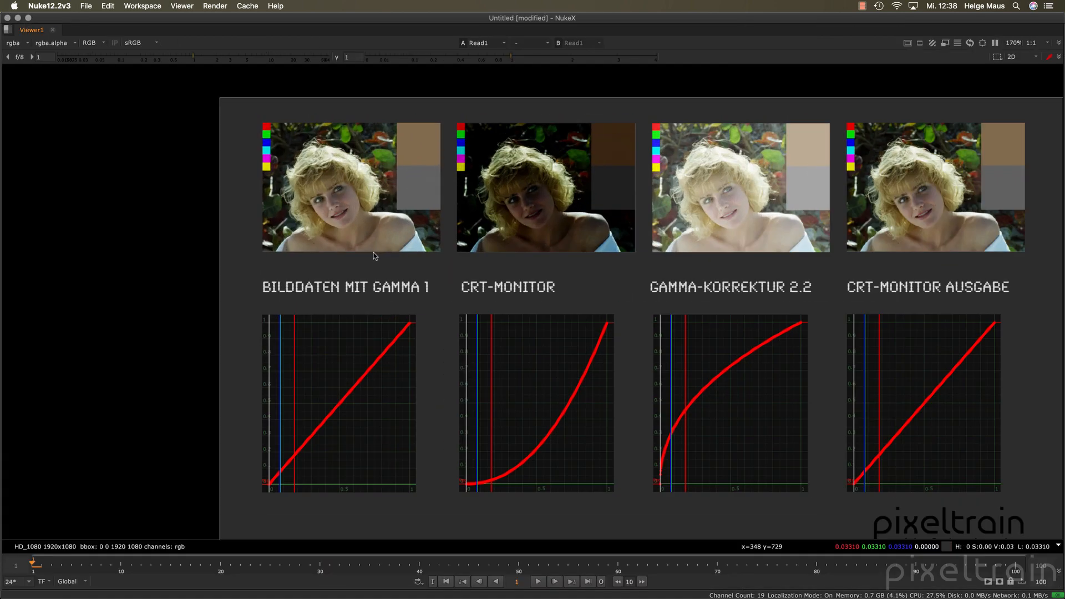
middle_drag(506, 269, 397, 249)
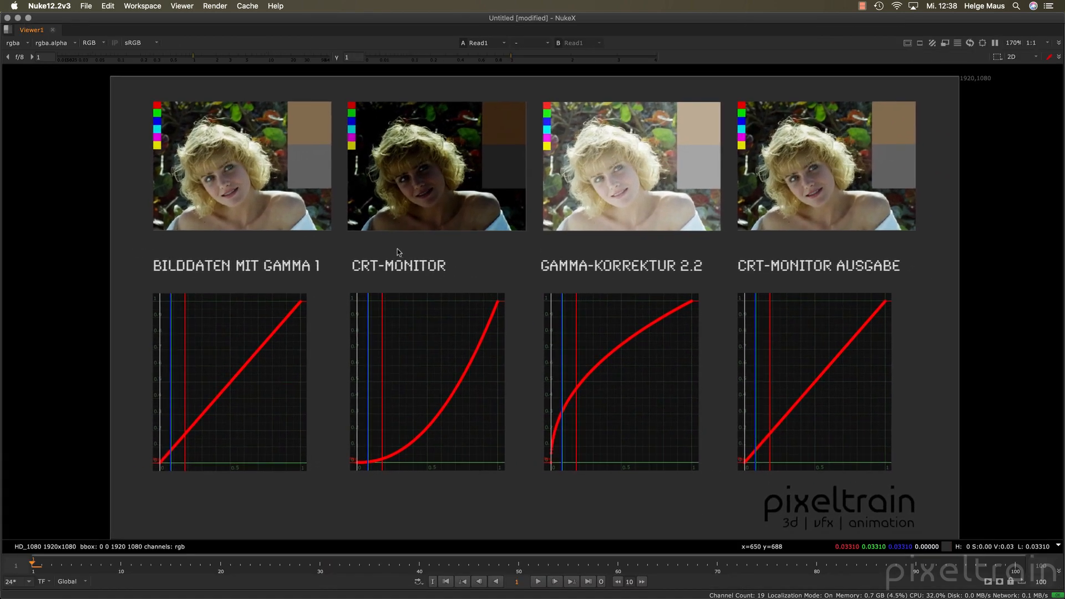
scroll(398, 249, down, 1)
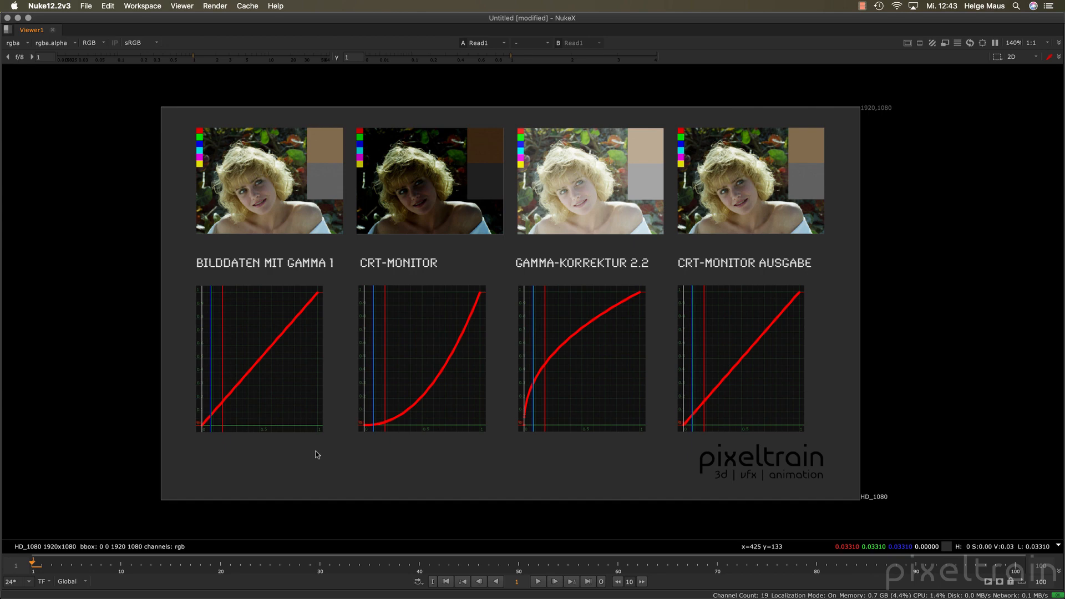
key(space)
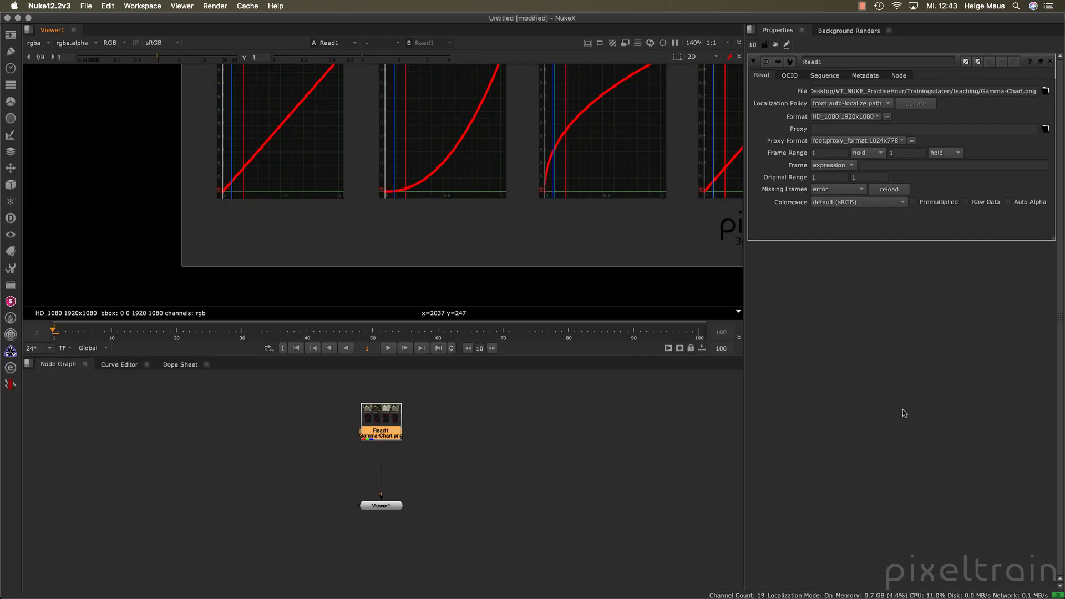
scroll(465, 182, down, 6)
middle_drag(469, 178, 415, 210)
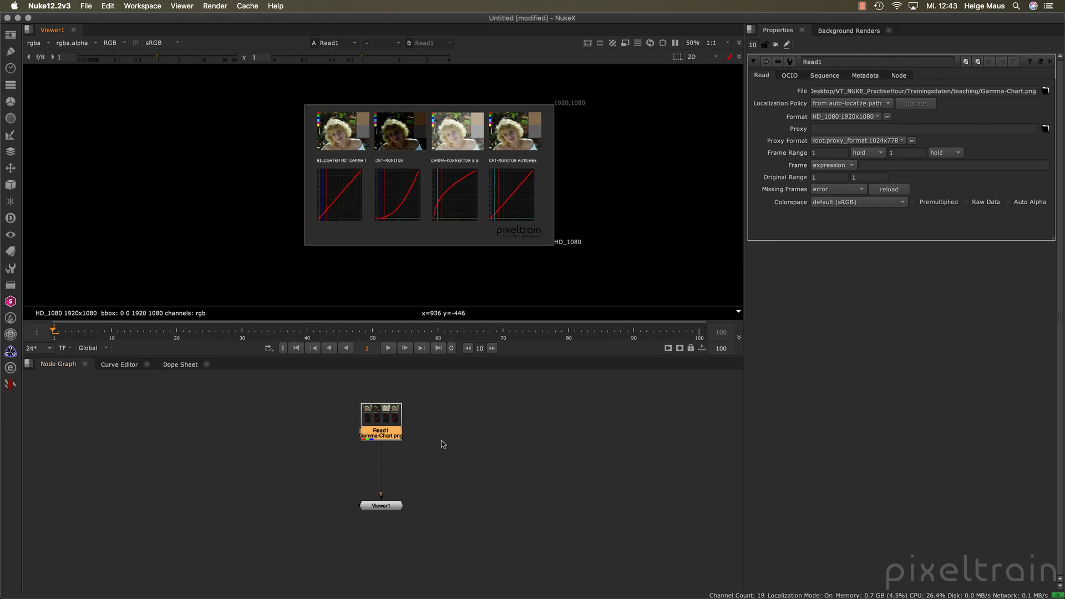
Step: Queue DSC1264.jpeg and VRAY_Productrender.1001.exr from the Images folder for reading in
click(442, 436)
key(r)
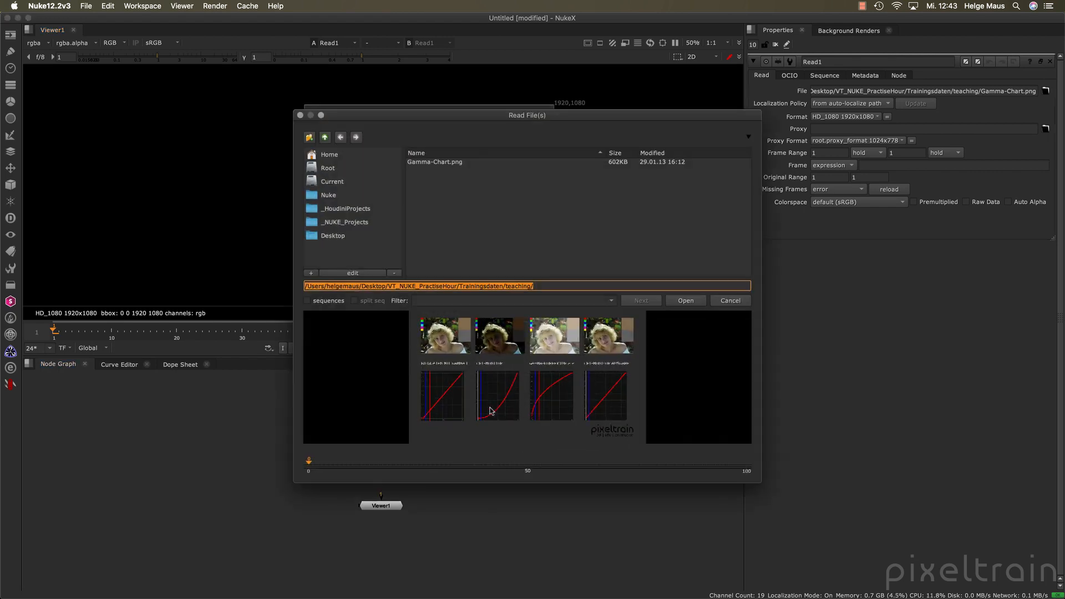
click(326, 138)
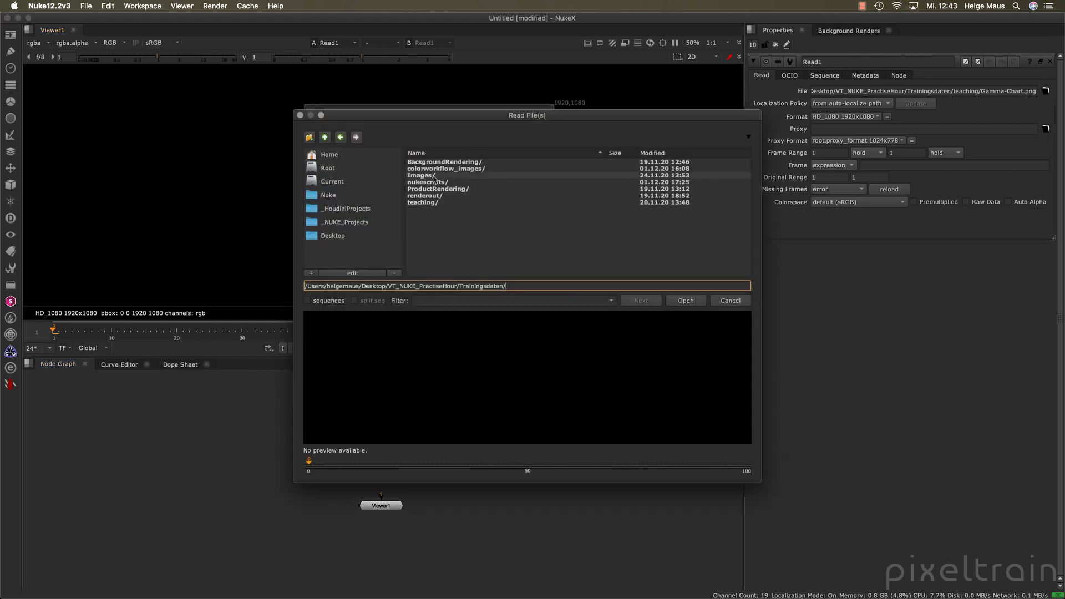
click(443, 175)
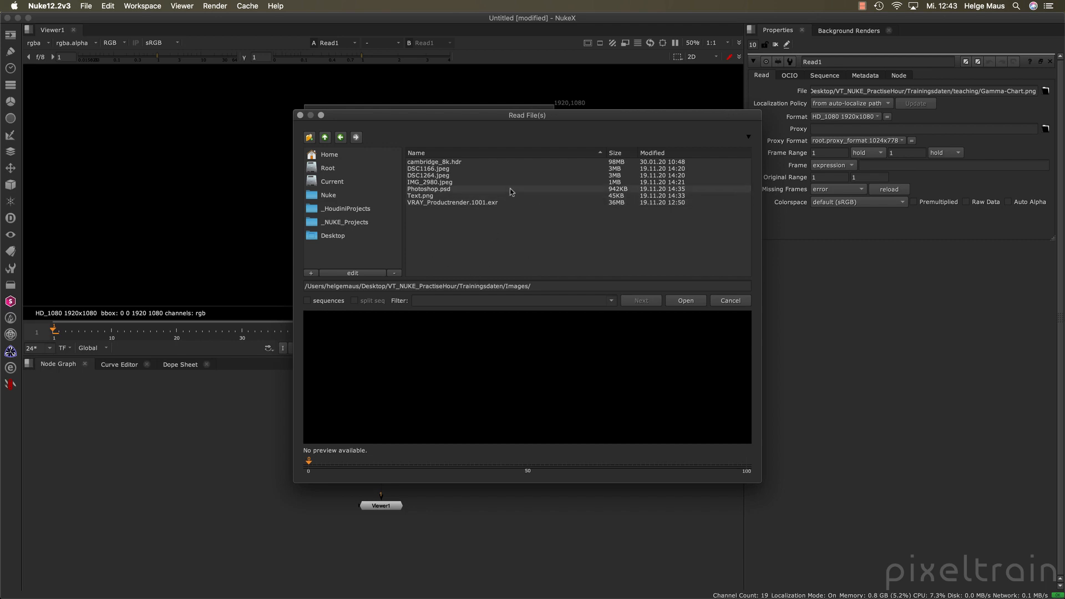
click(435, 169)
click(433, 176)
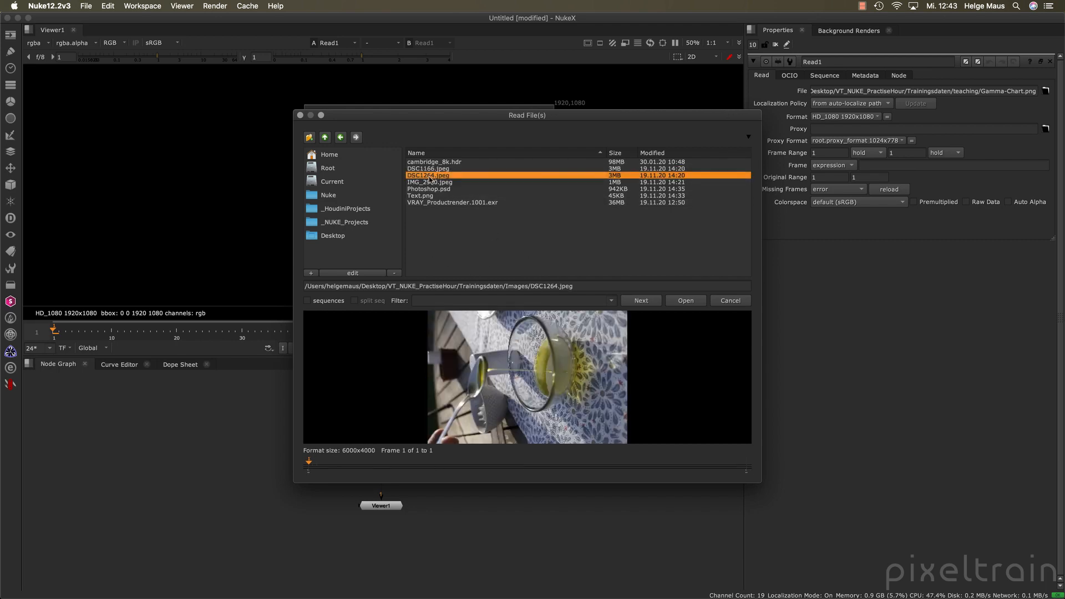
click(641, 300)
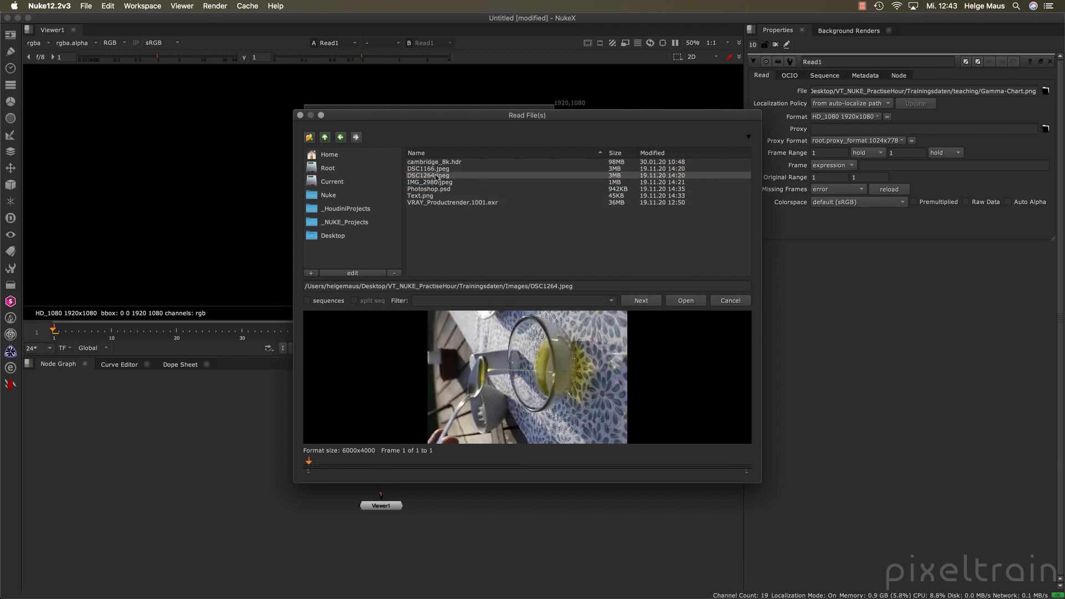
click(438, 204)
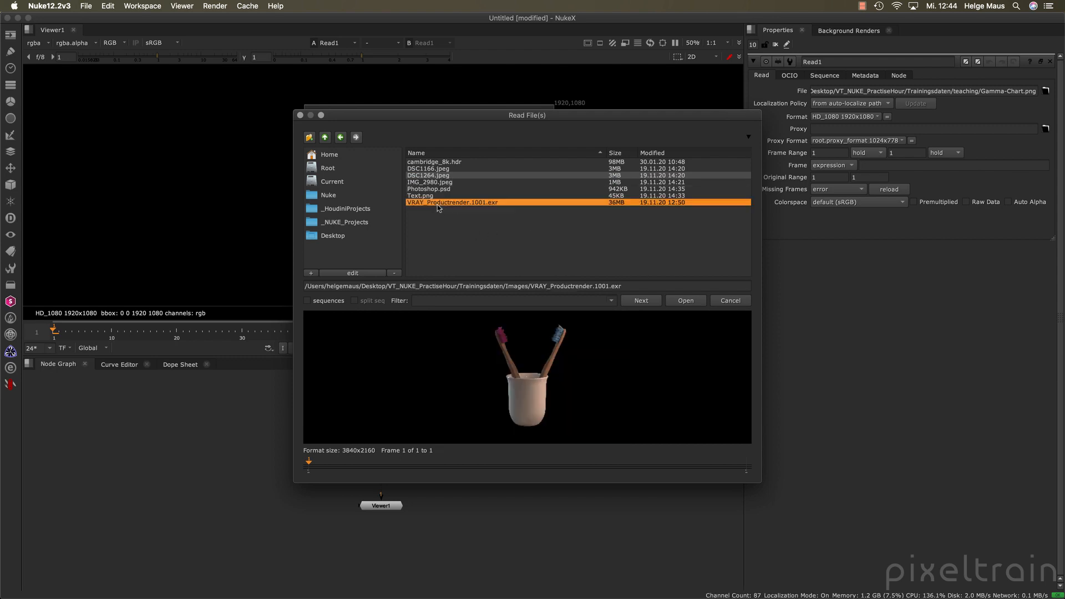
click(642, 301)
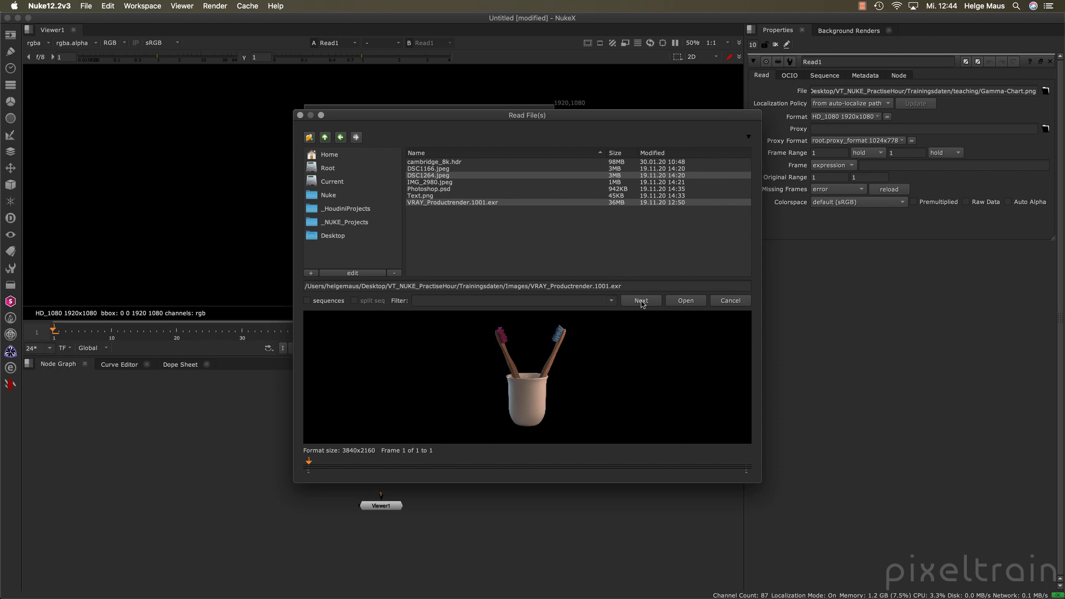
Step: Add Oil.dpx from the colorworkflow_images folder and load it together with the queued files
click(325, 137)
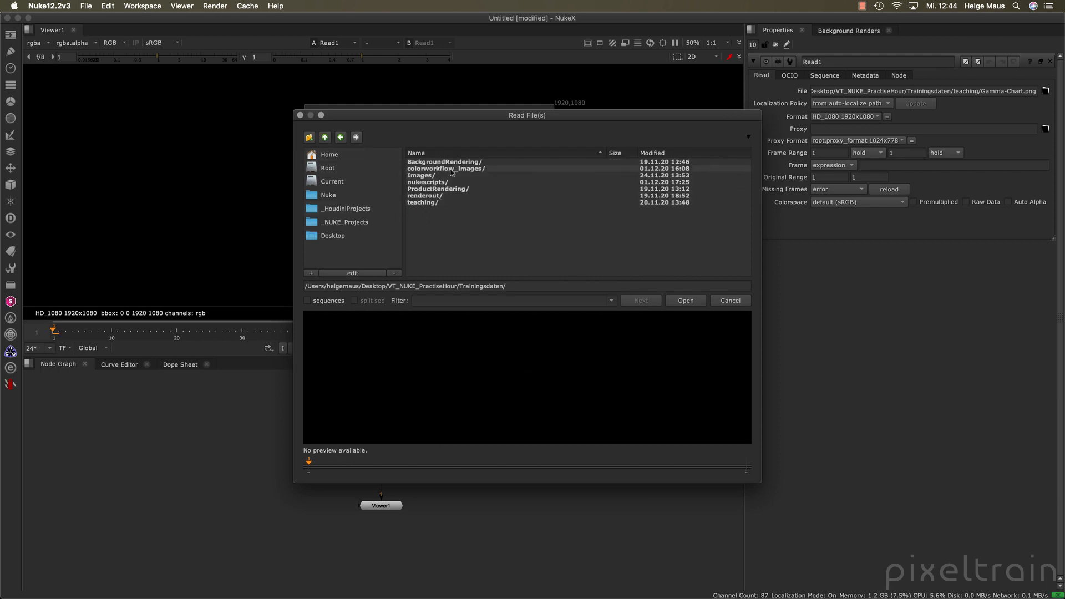
double_click(479, 169)
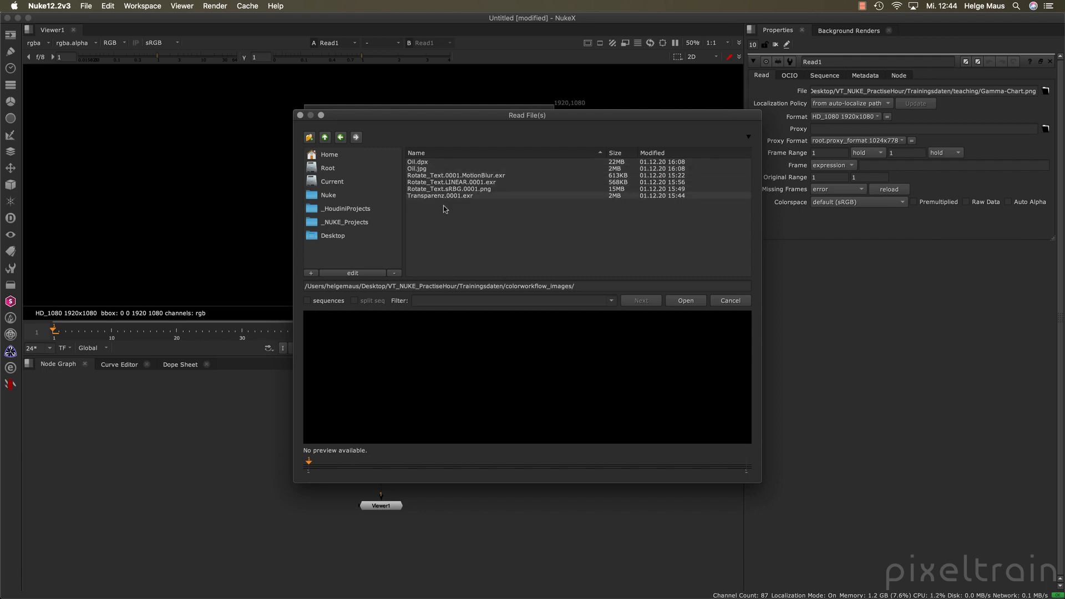
click(422, 163)
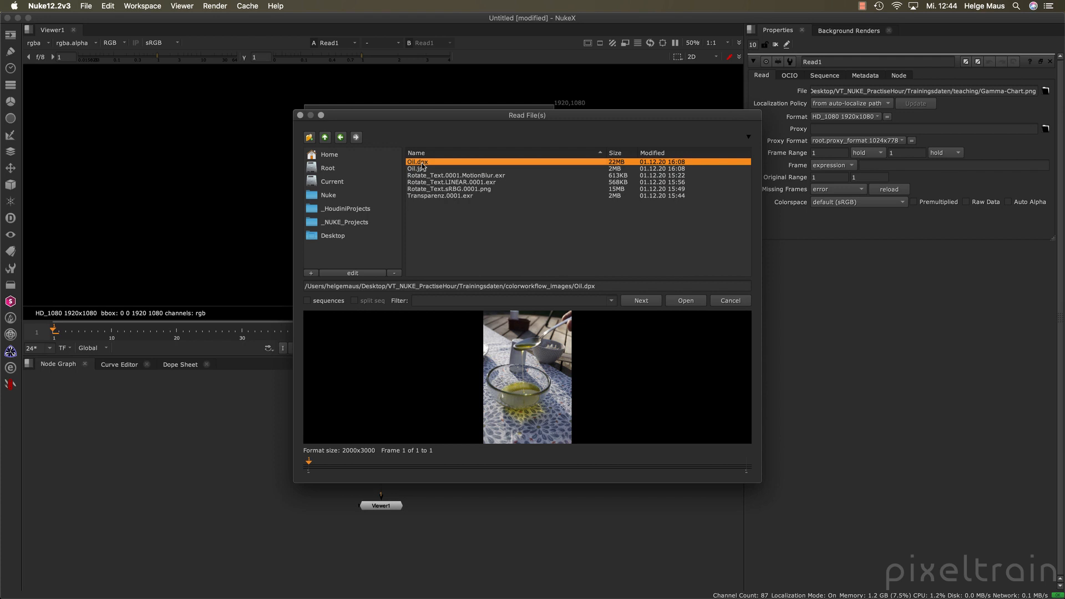
click(686, 302)
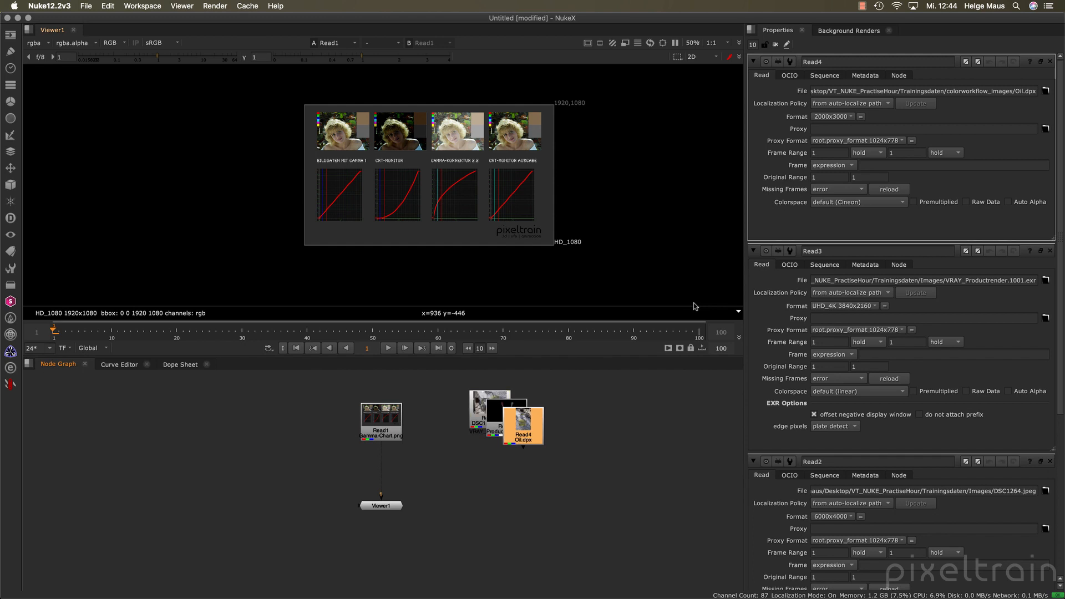
Step: Spread the three overlapping new Read nodes out side by side in the node graph
scroll(579, 477, up, 5)
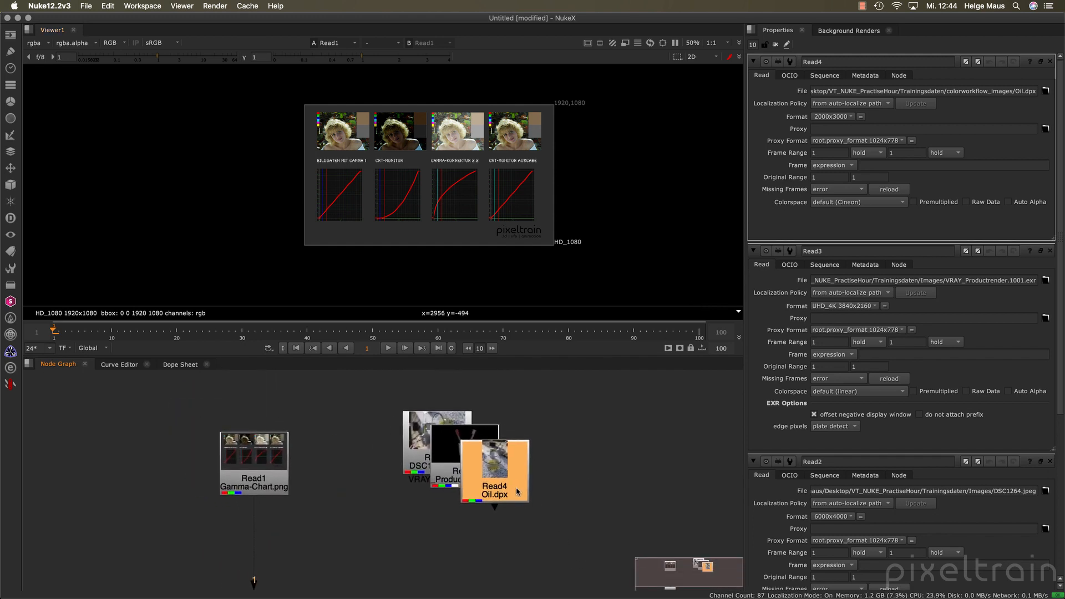
drag(506, 497, 694, 456)
drag(464, 463, 570, 448)
Step: Show the DSC1264.jpeg node in the viewer and place the Viewer node below it, with all node properties closed
click(447, 451)
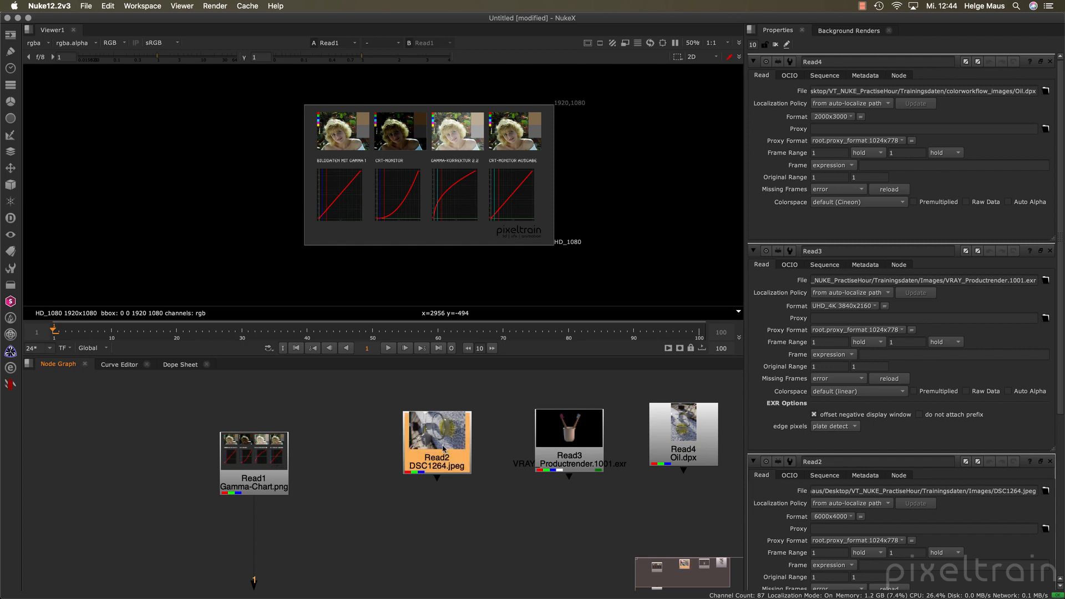
key(1)
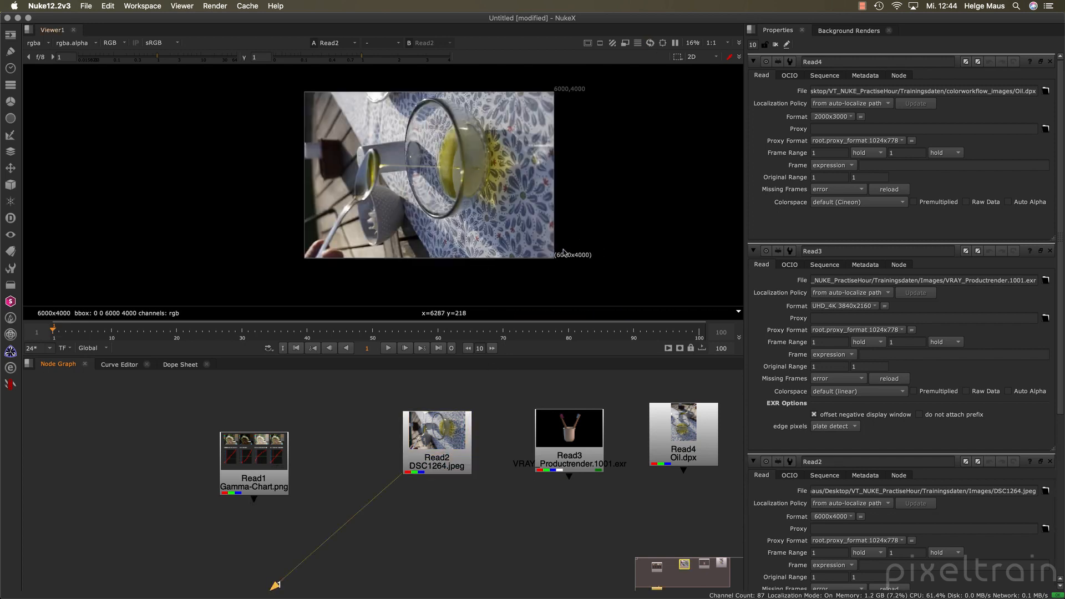
click(775, 44)
middle_drag(454, 502, 477, 477)
drag(271, 579, 452, 556)
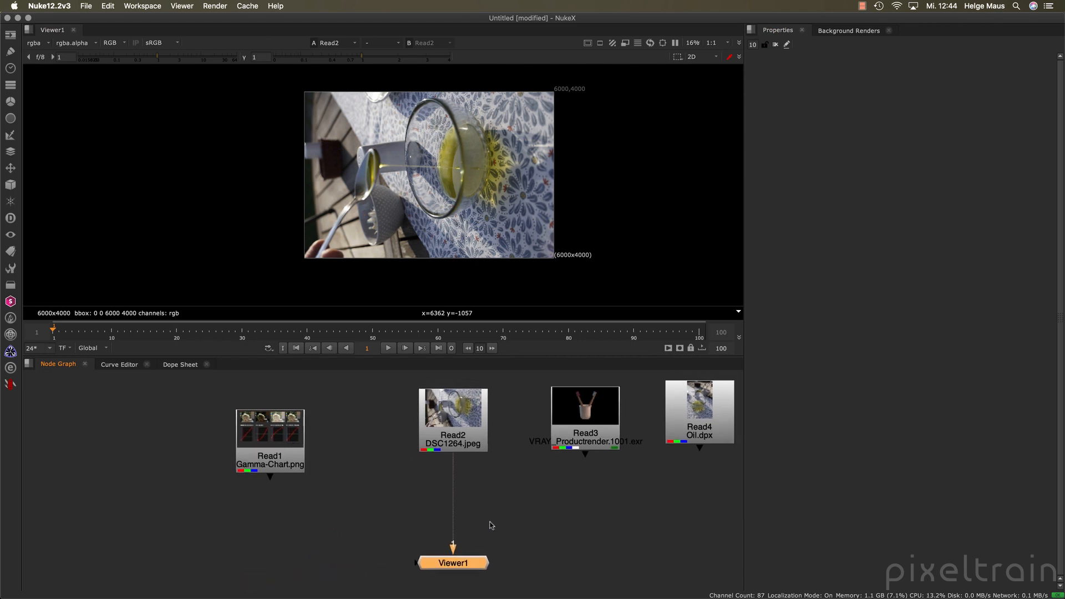
Step: Add a Reformat node and insert it between the DSC1264.jpeg Read node and the Viewer
middle_drag(491, 525, 499, 518)
key(Tab)
text(refor)
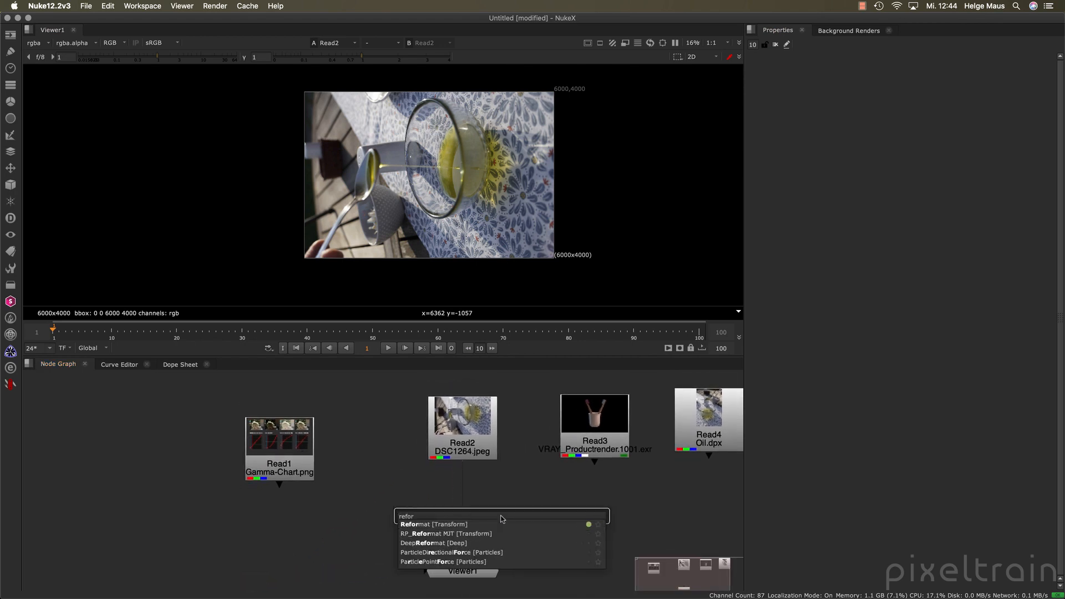
key(Return)
drag(506, 519, 473, 502)
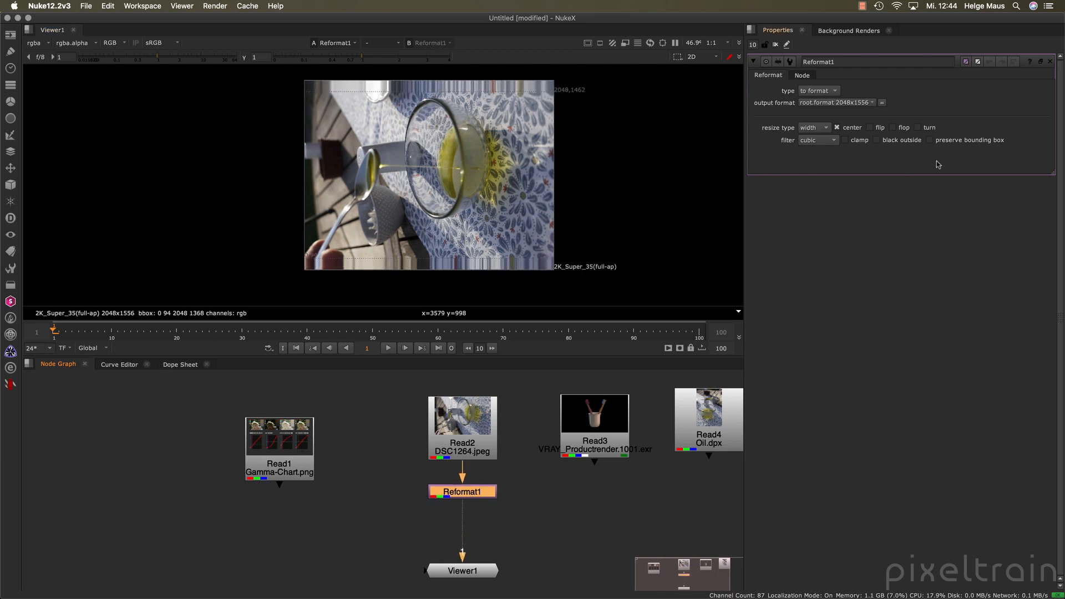
Step: Try the black outside option on the Reformat node
click(838, 93)
click(862, 91)
click(878, 141)
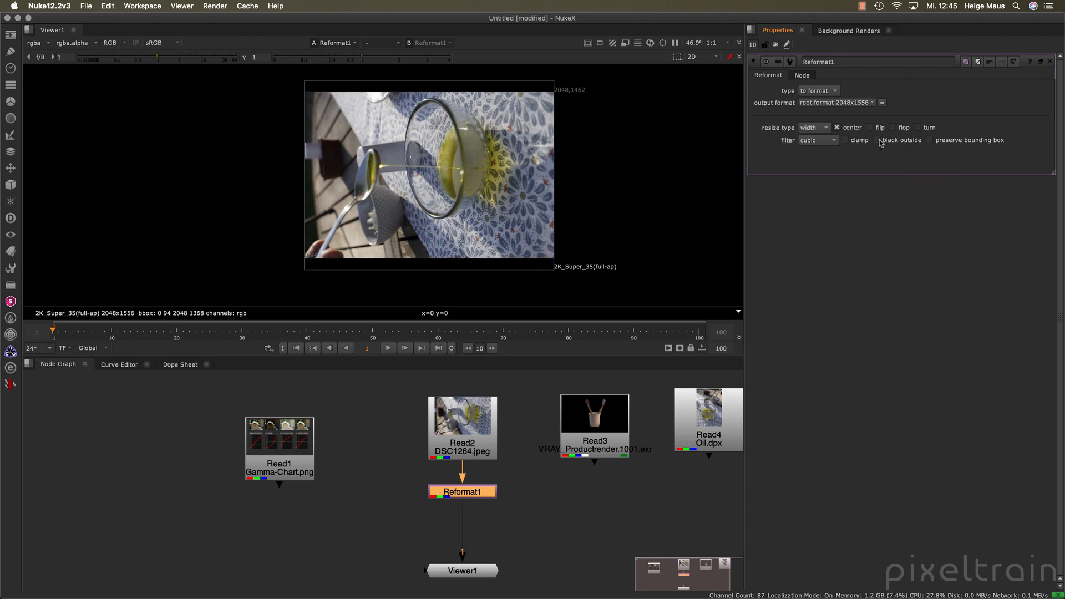
click(877, 140)
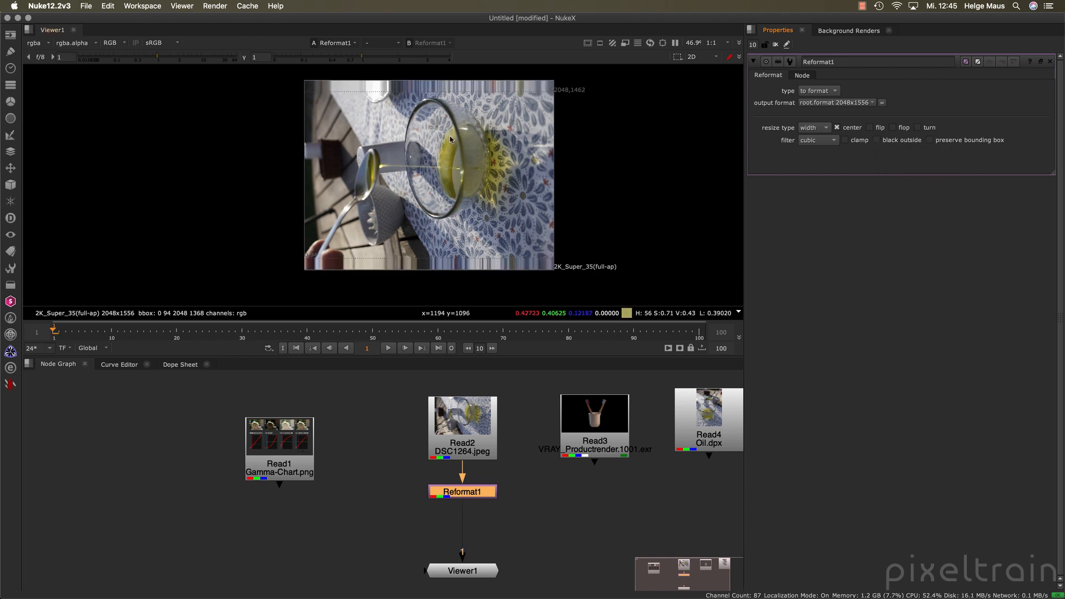
Step: Enable turn and flop on the Reformat node and change its type to scale
click(918, 128)
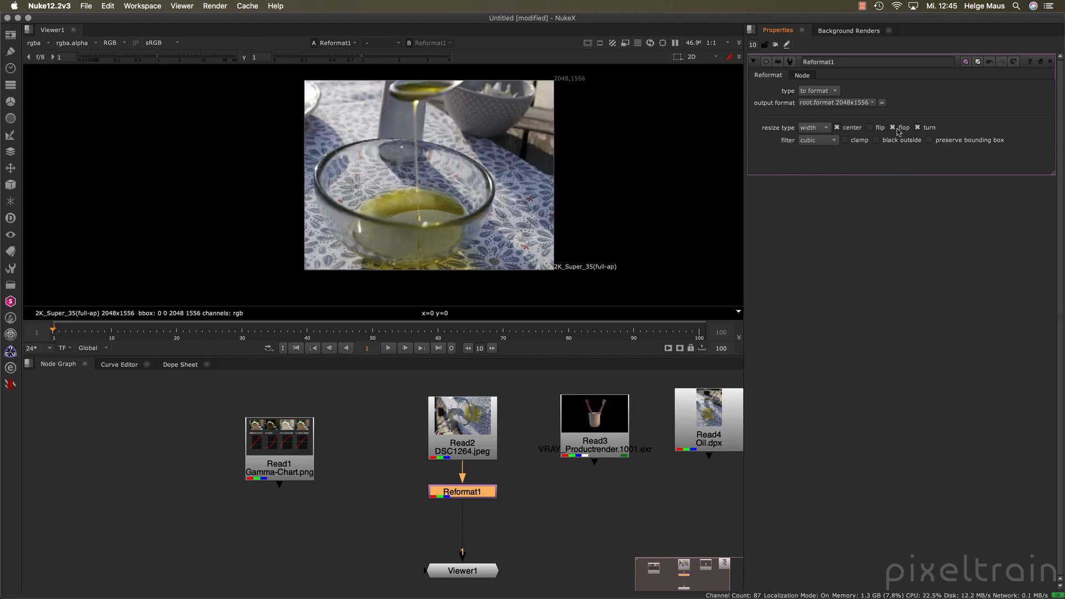
click(822, 92)
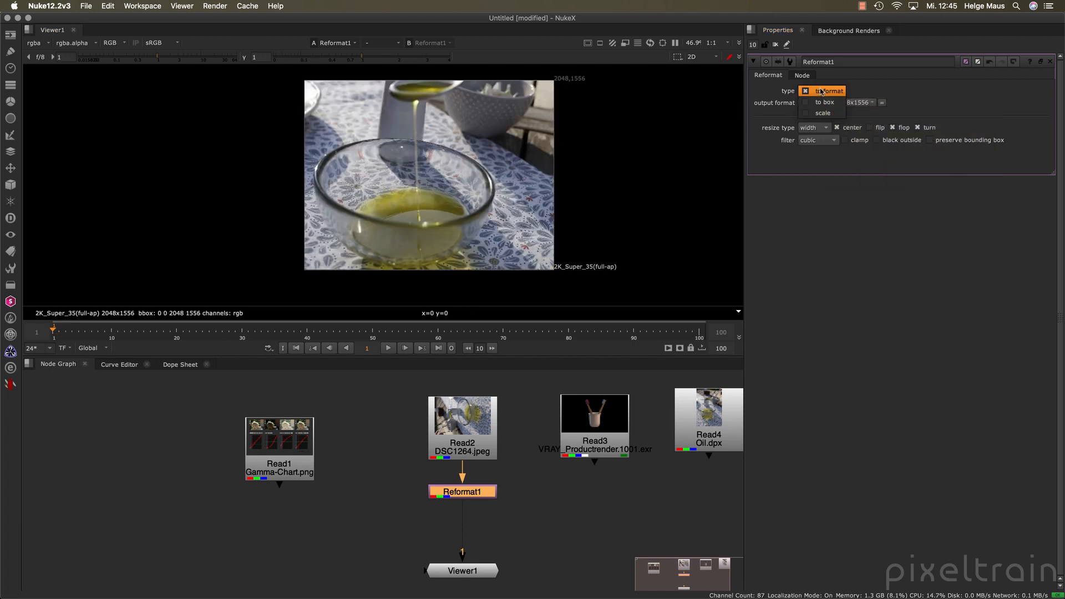
click(823, 113)
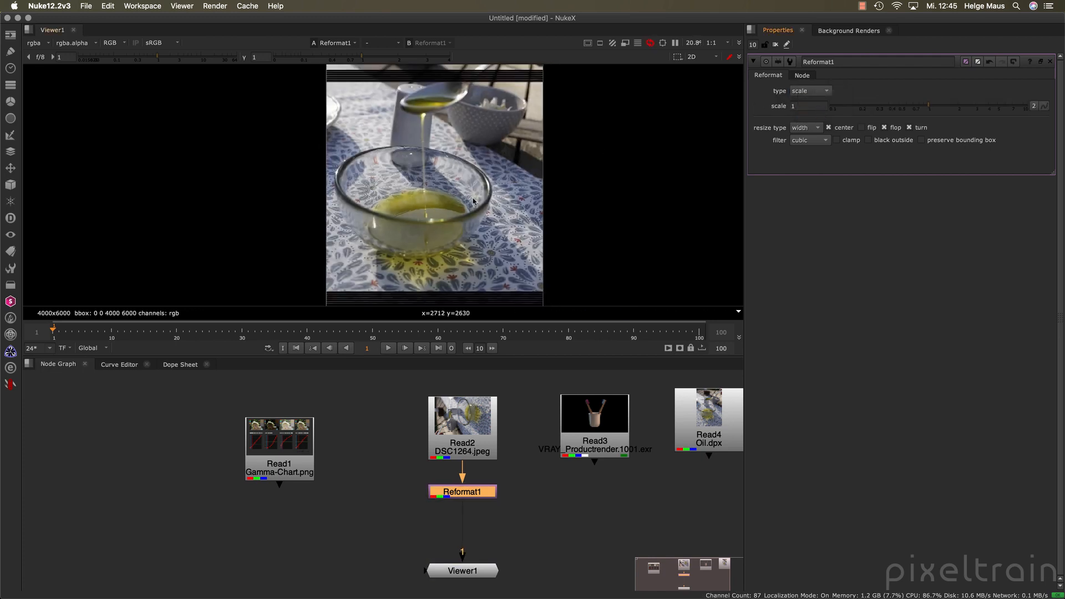
scroll(473, 202, down, 3)
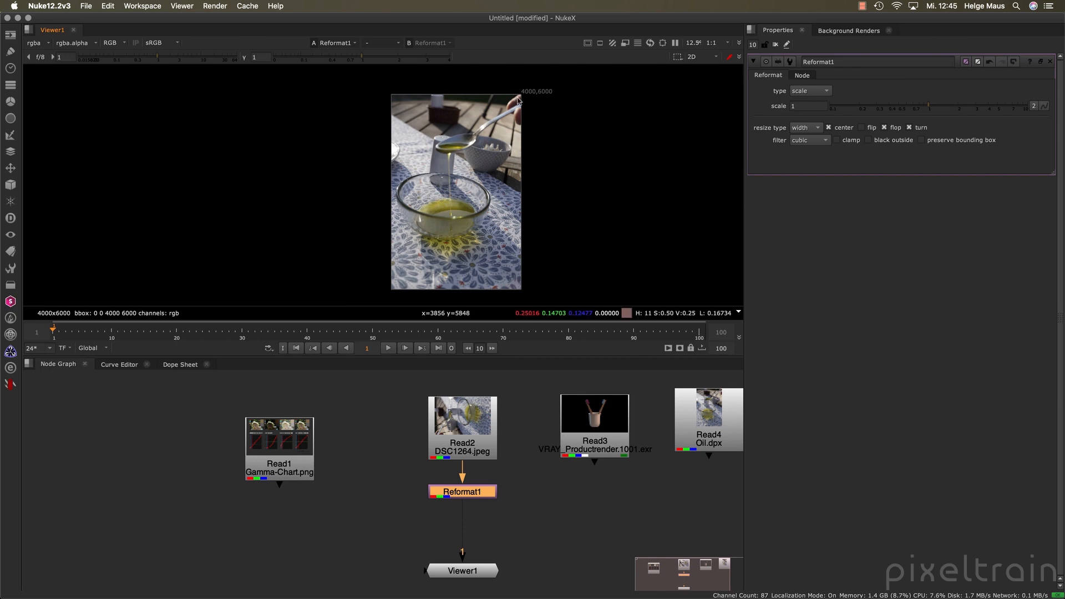
Step: Set the Reformat node's scale to 0.5 and deselect the node
double_click(816, 106)
text(0.5)
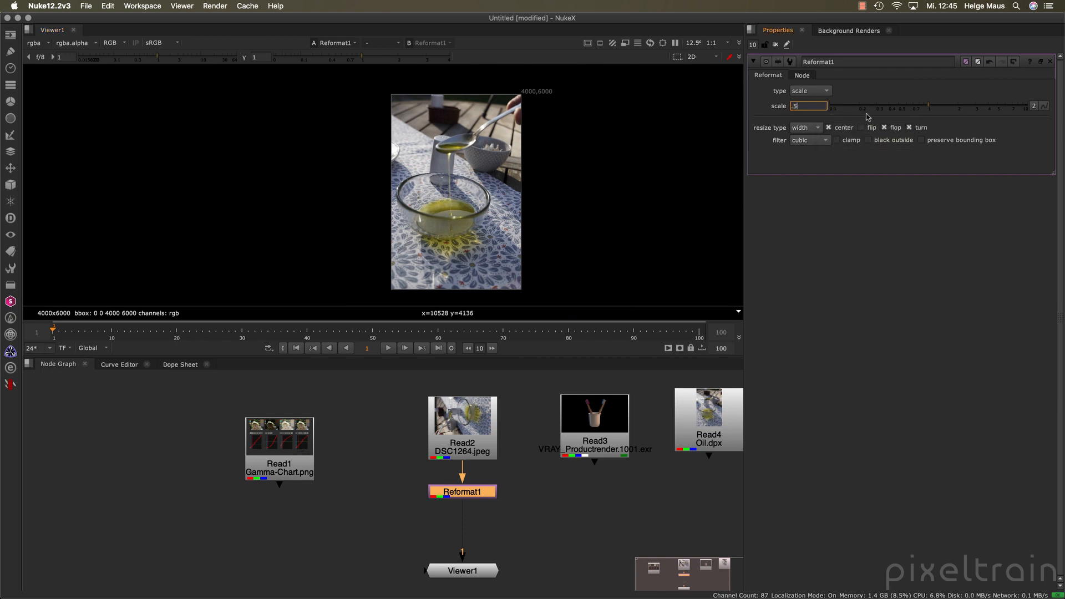
key(Return)
scroll(594, 161, up, 3)
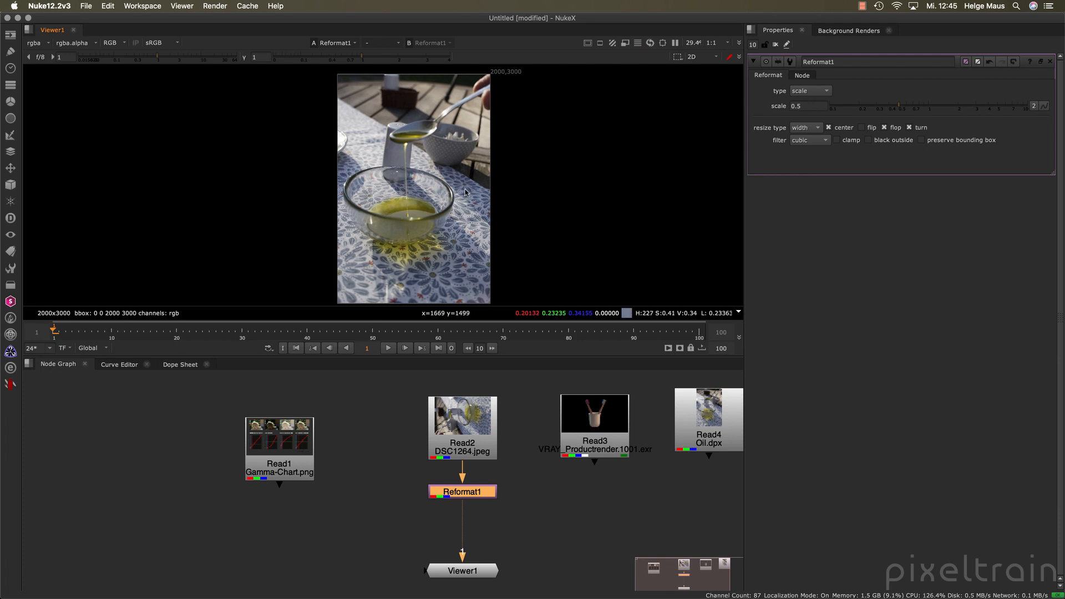
click(517, 523)
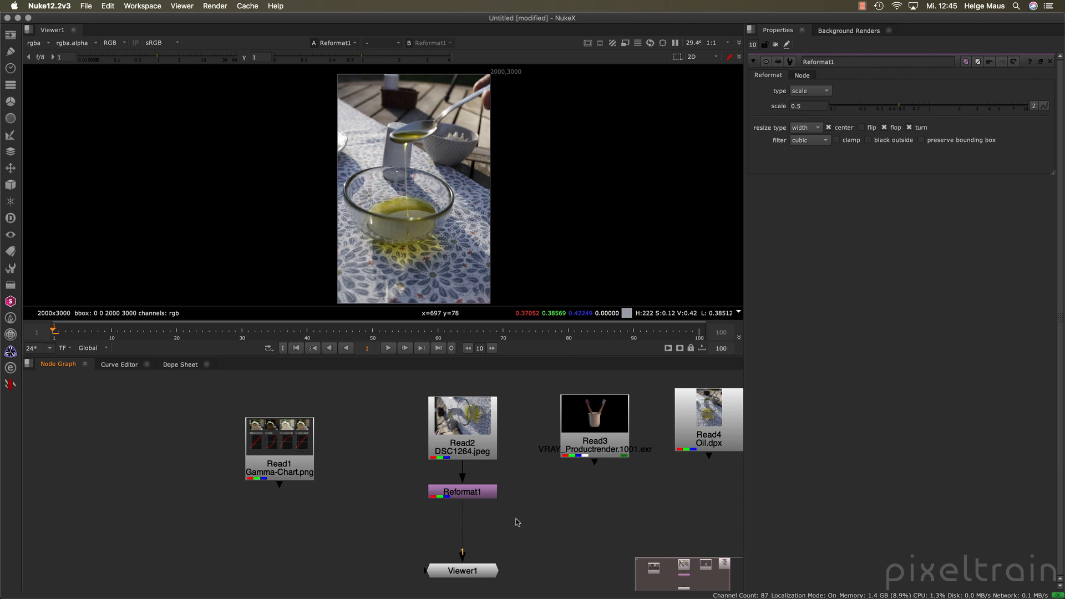
Step: Open the DSC1264.jpeg Read node's properties in place of the Reformat settings and try the linear colorspace
double_click(487, 439)
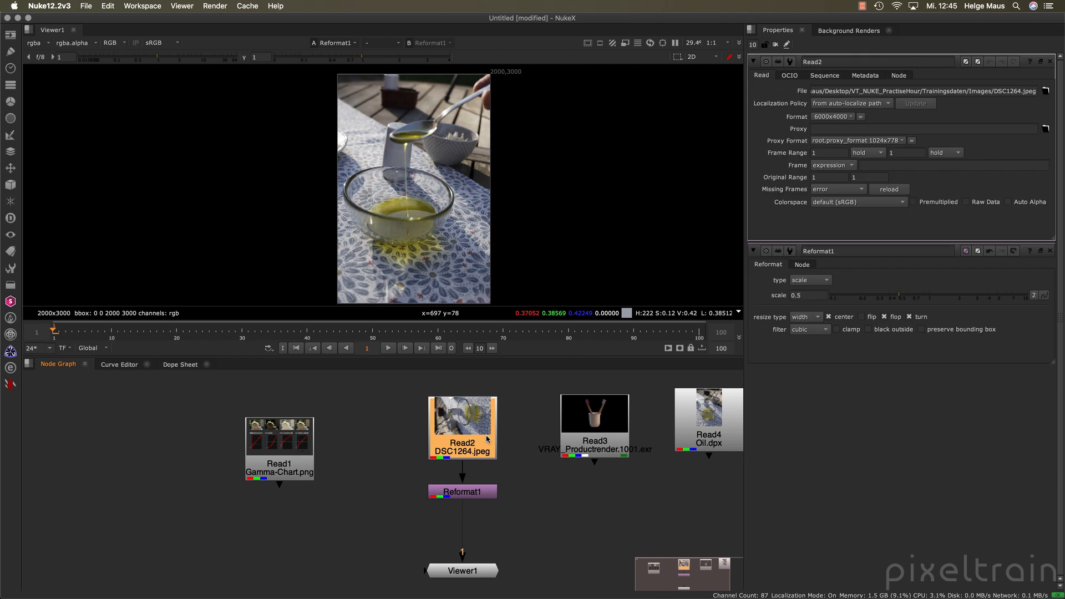
click(1050, 250)
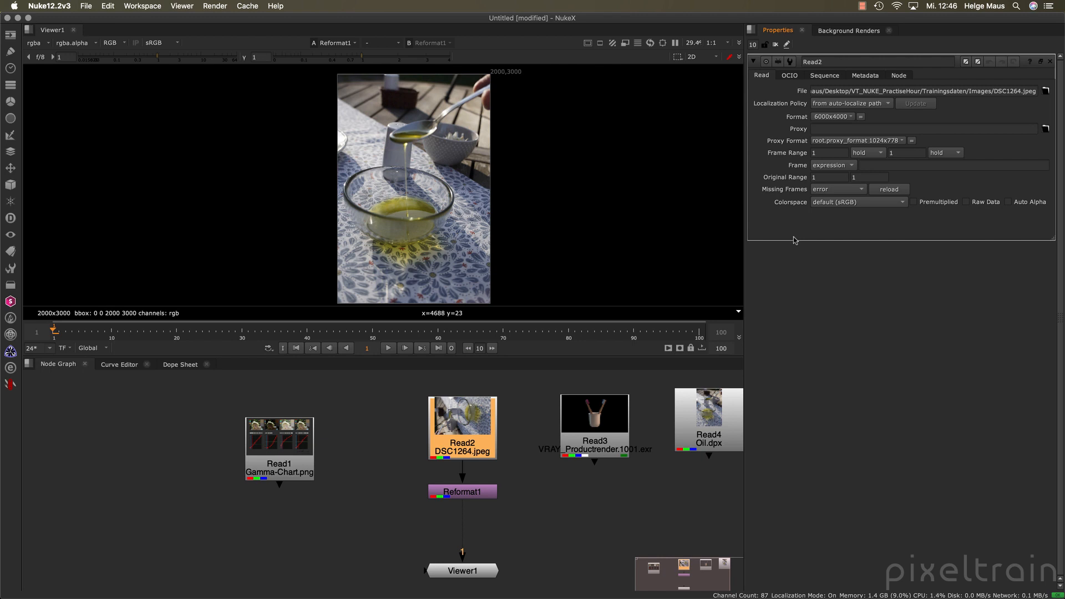
click(903, 204)
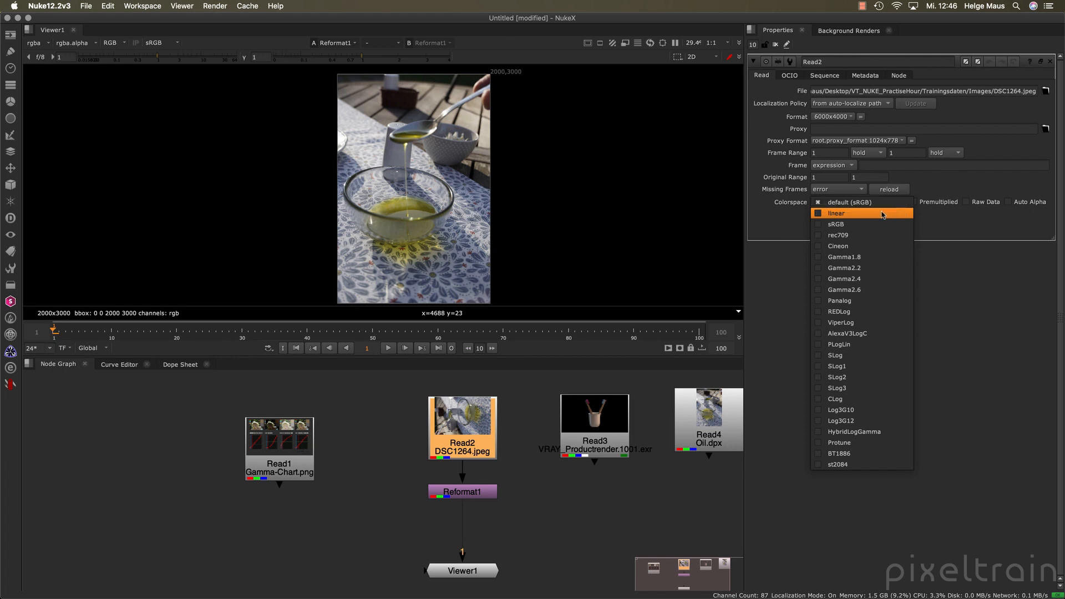
click(883, 214)
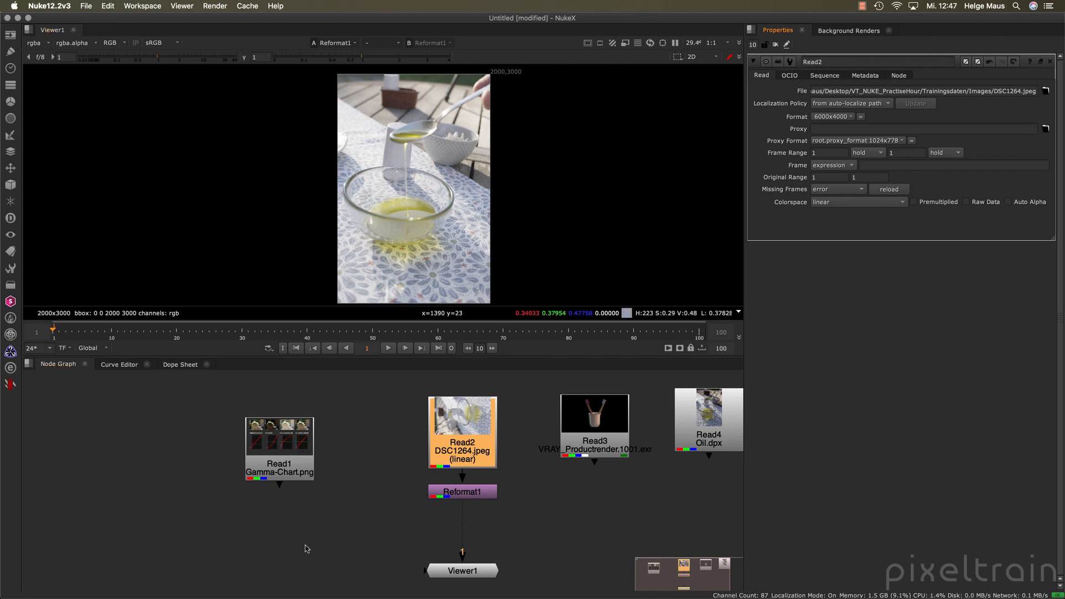
Step: Show the Gamma-Chart.png Read node in the Viewer and examine the Gamma-Korrektur 2.2 image and curve
click(289, 470)
key(1)
scroll(427, 143, up, 6)
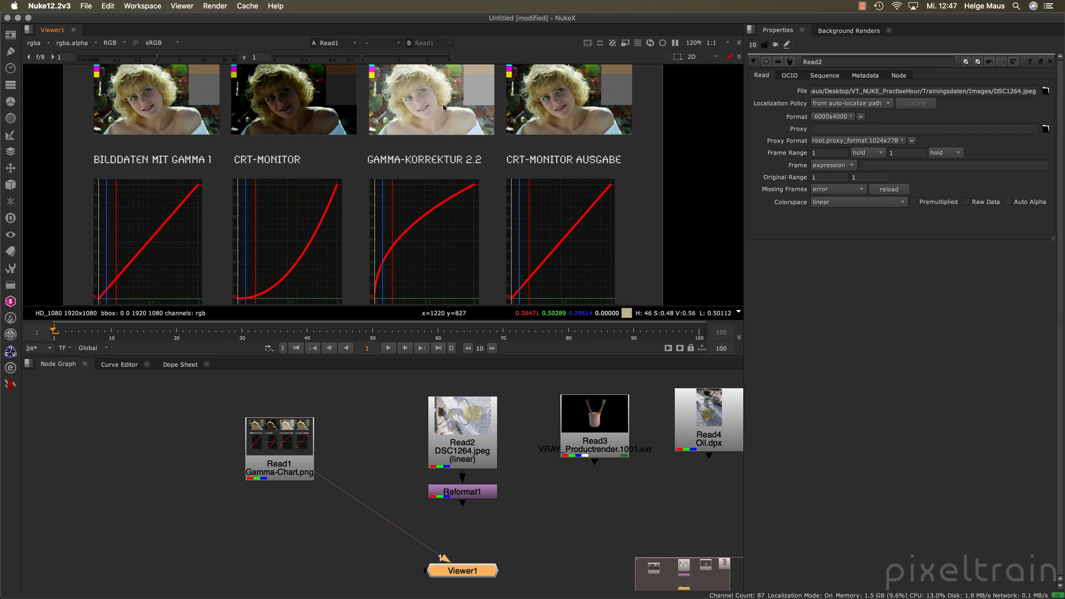
middle_drag(444, 108, 446, 139)
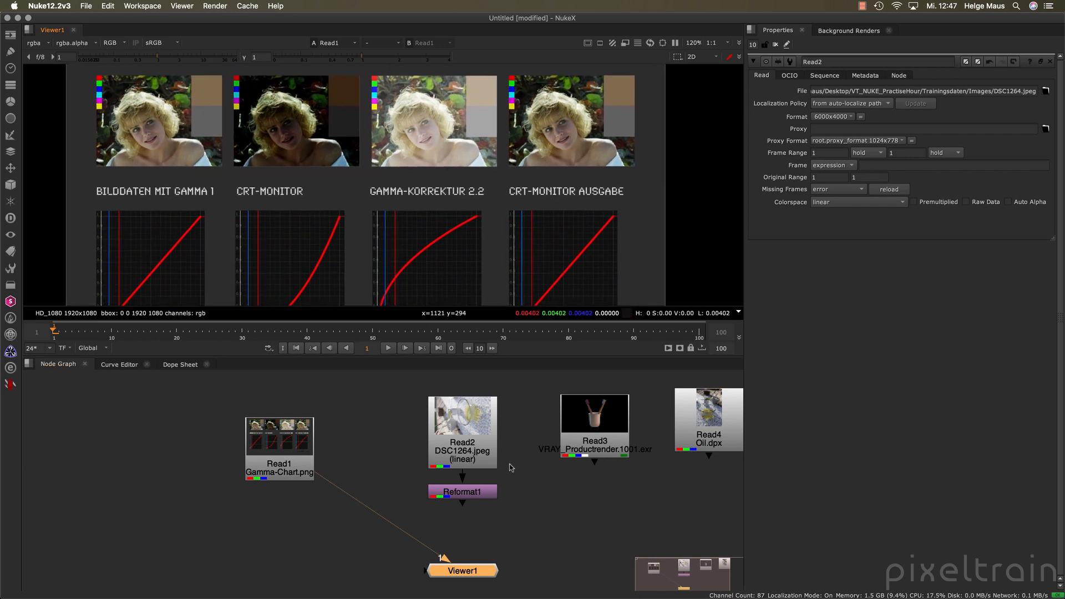
Step: Show the Reformat node's output in the Viewer and examine the JPEG as interpreted with the linear colorspace
click(480, 492)
key(1)
key(f)
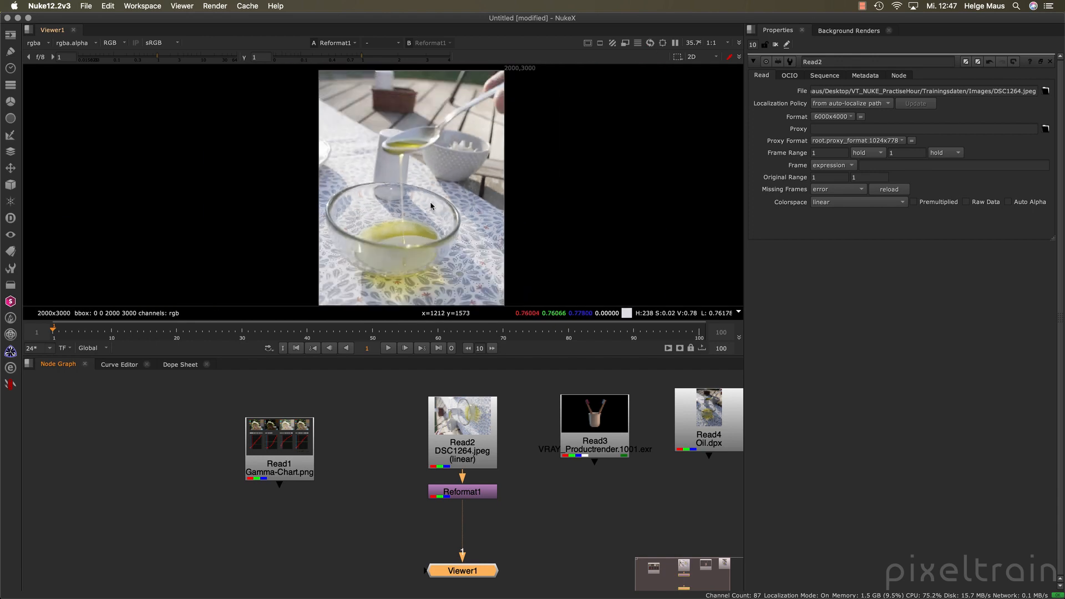
middle_drag(431, 207, 439, 205)
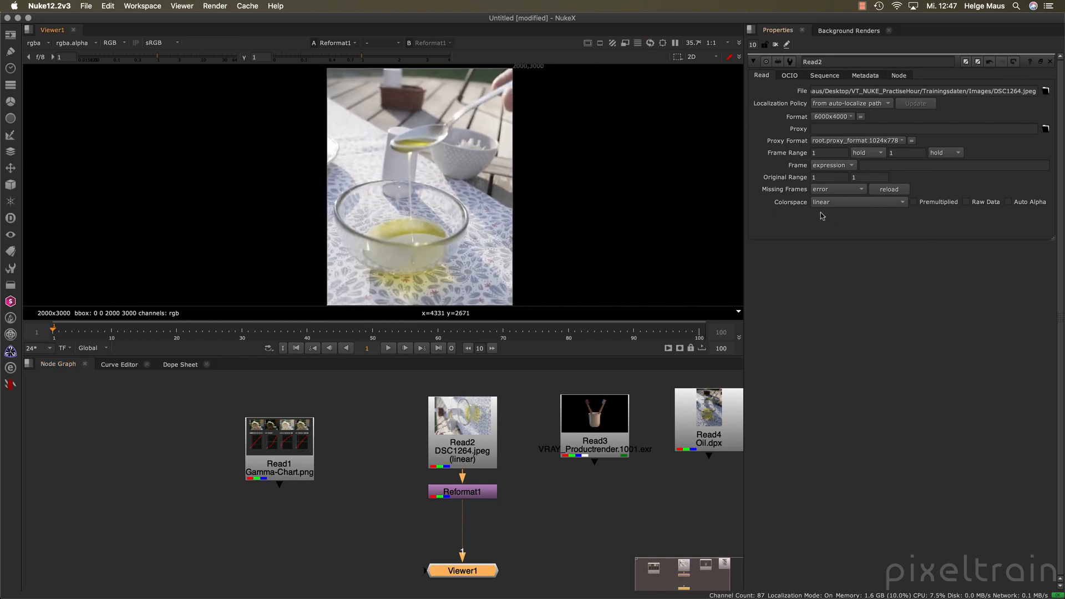
scroll(500, 216, down, 1)
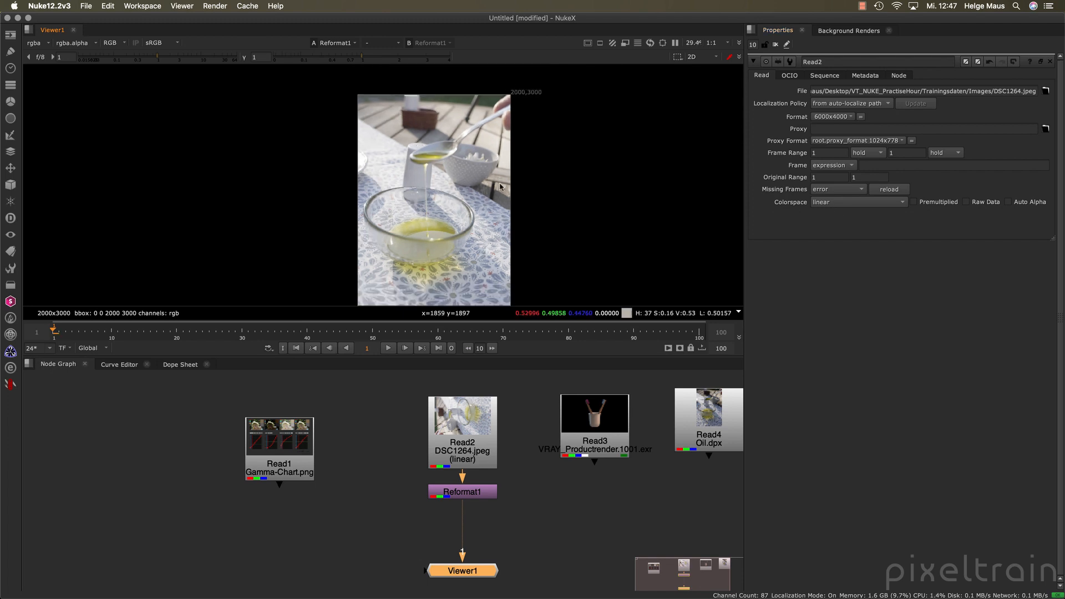
middle_drag(474, 191, 472, 174)
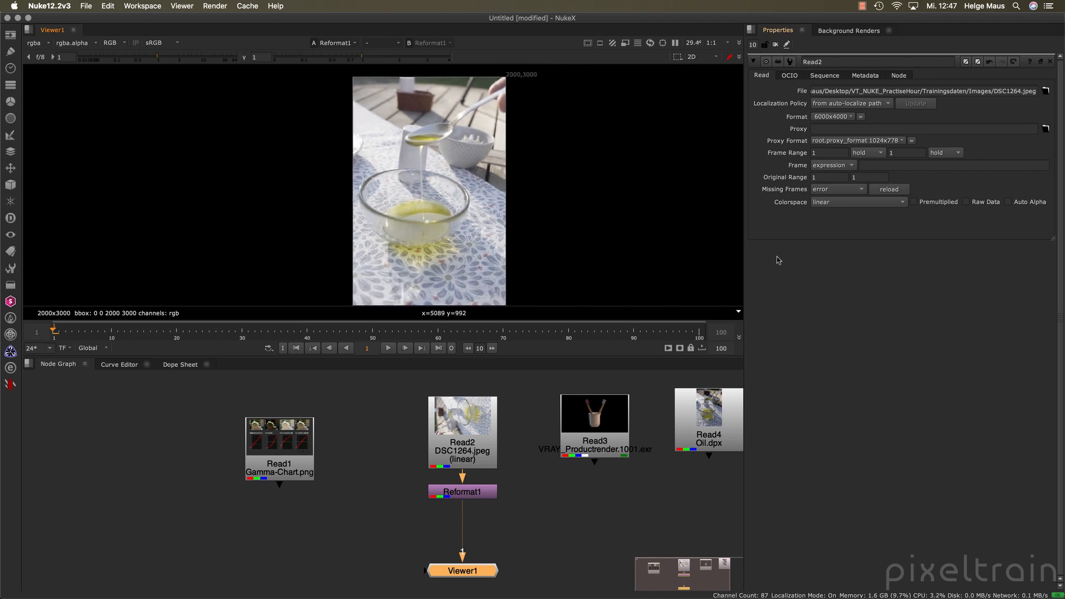
Step: Return the DSC1264.jpeg Read node's colorspace to default (sRGB) and deselect all nodes
click(861, 206)
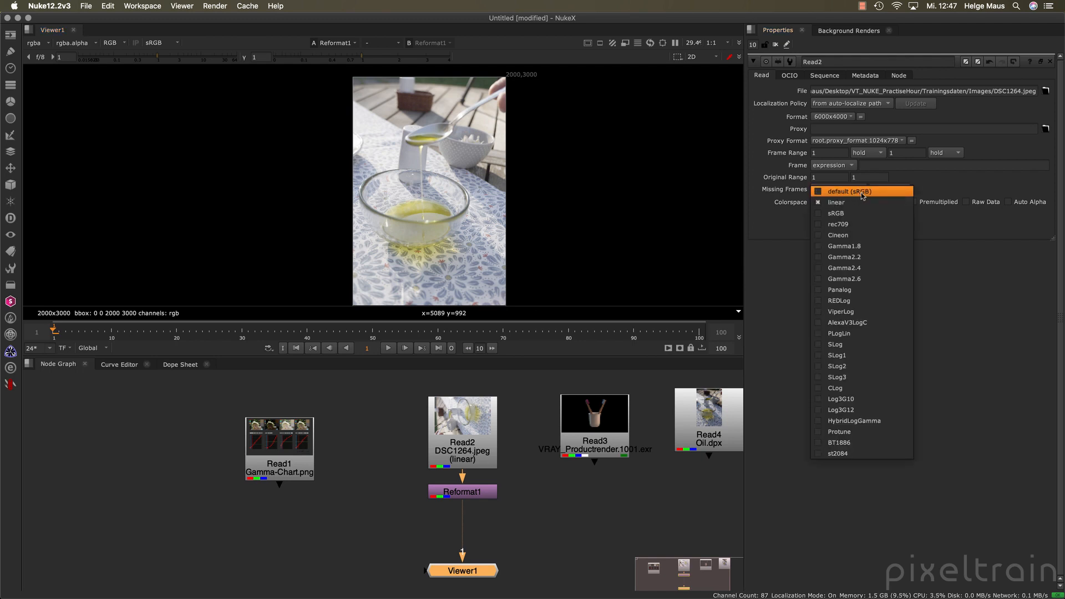
click(861, 191)
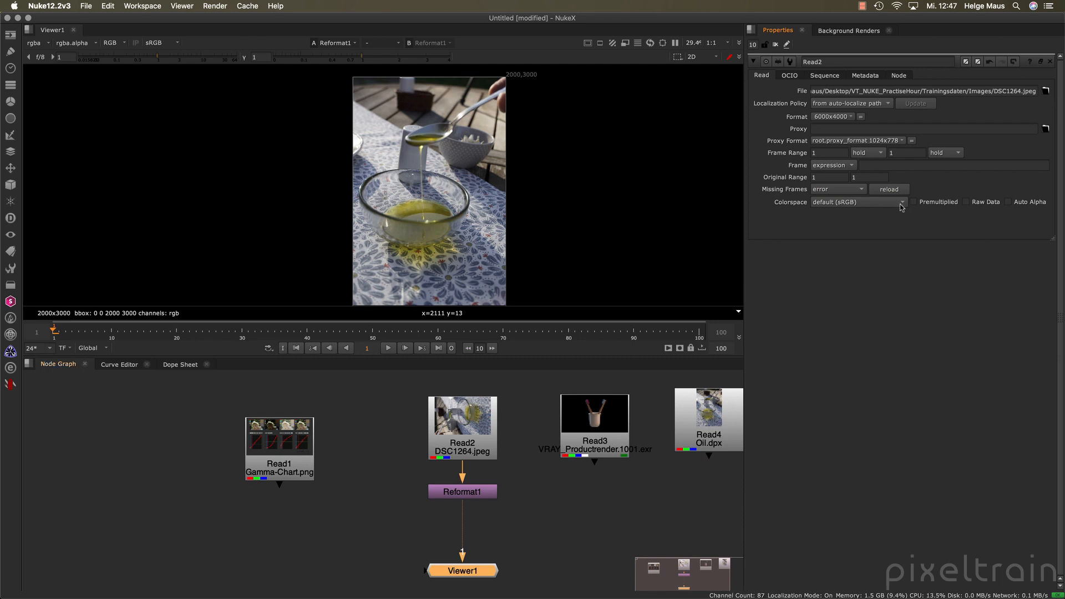
click(341, 402)
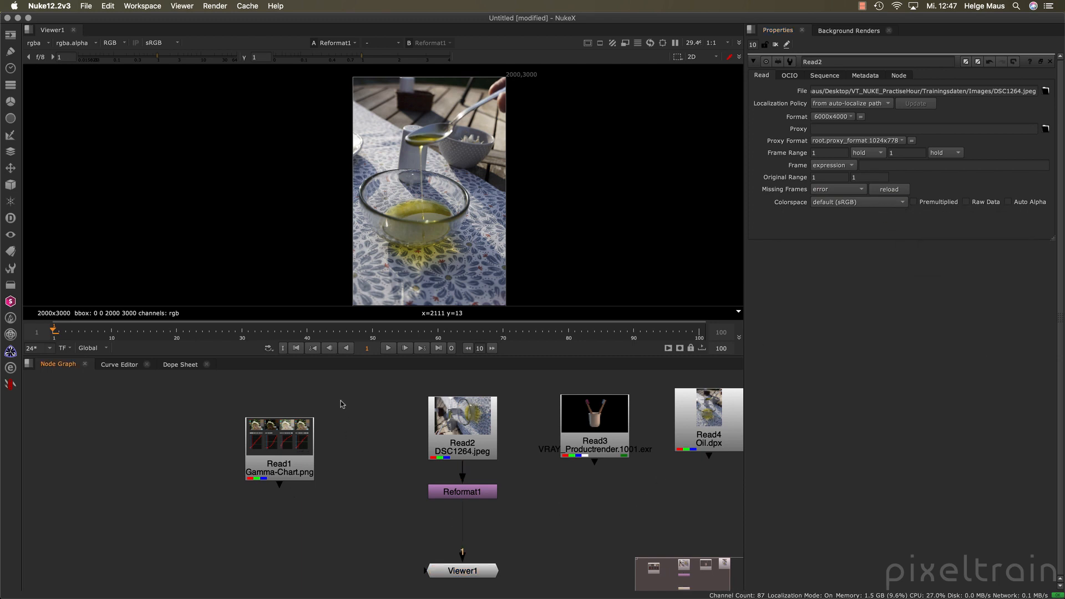
Step: Open the color section of the Project Settings and examine the color management options and default LUT settings
key(s)
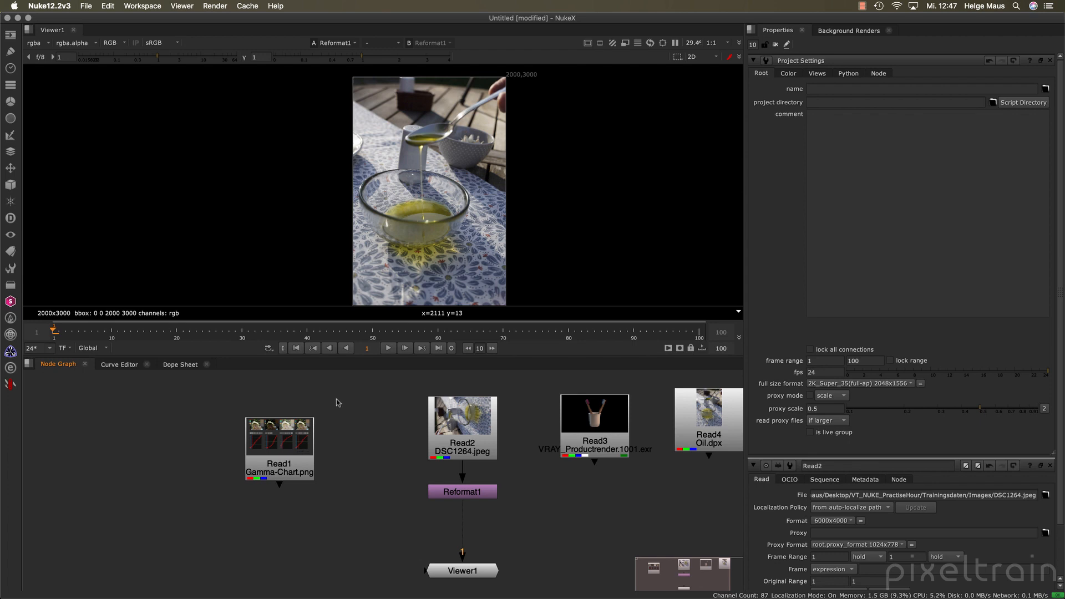
click(1049, 466)
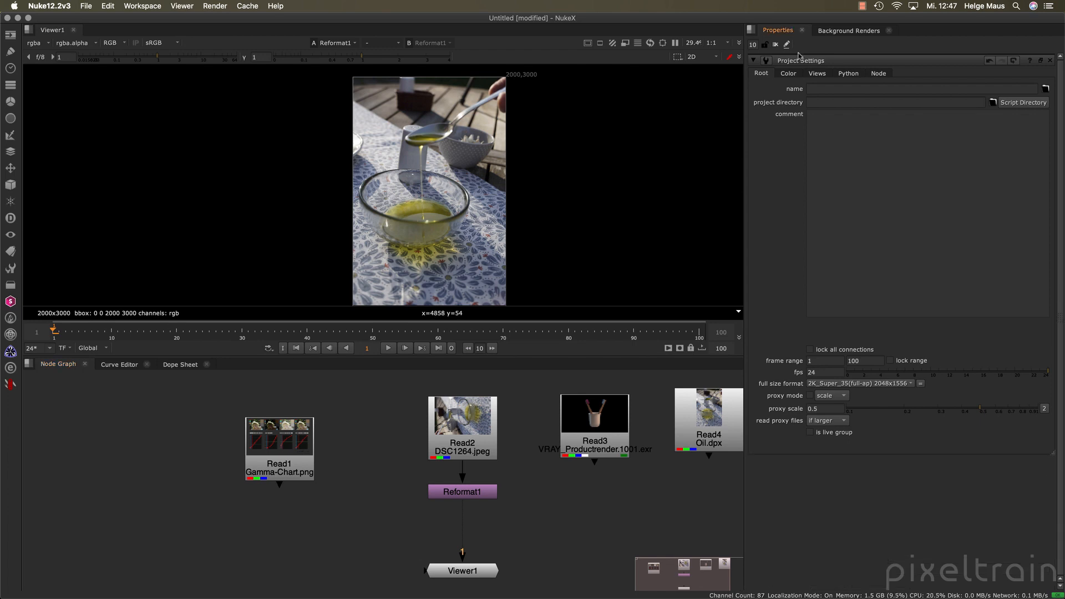
click(783, 74)
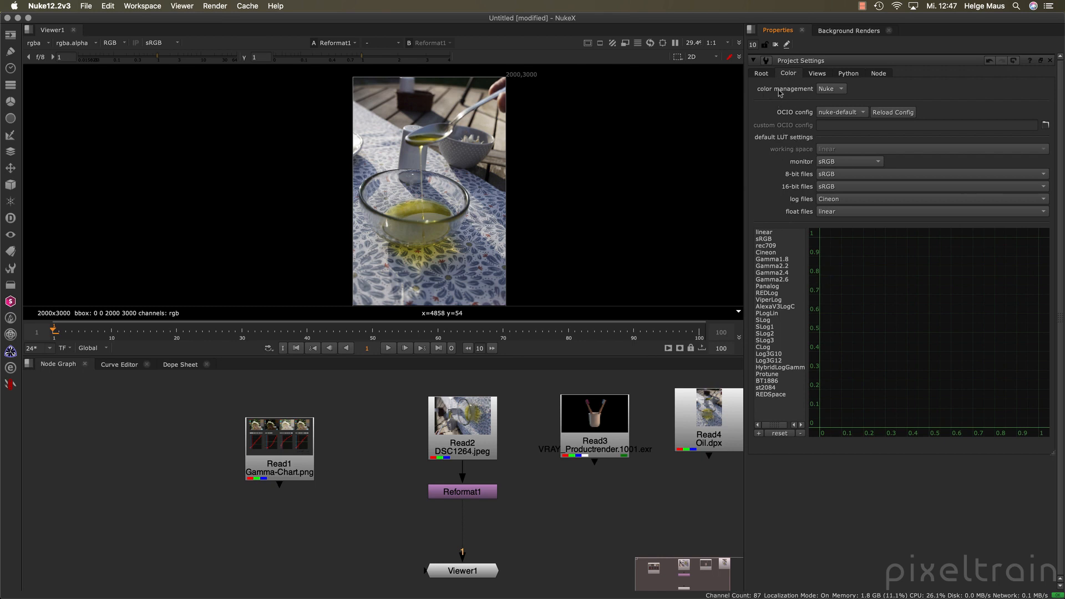
click(839, 90)
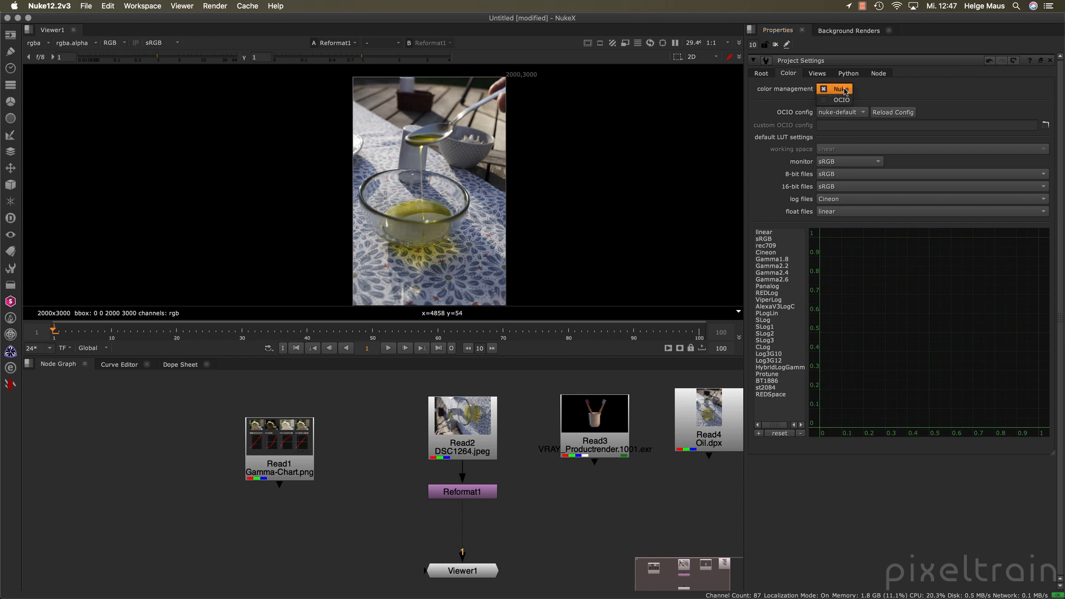
click(889, 91)
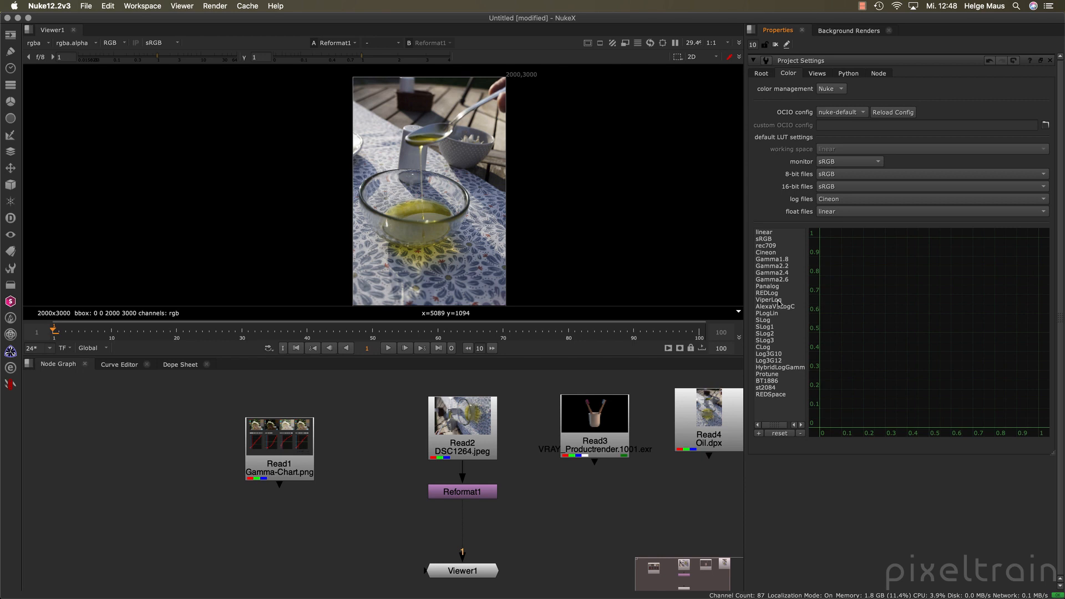
Step: Compare the gamma chart's curves with the sRGB and Cineon lookup curves in the Project Settings
scroll(277, 463, up, 5)
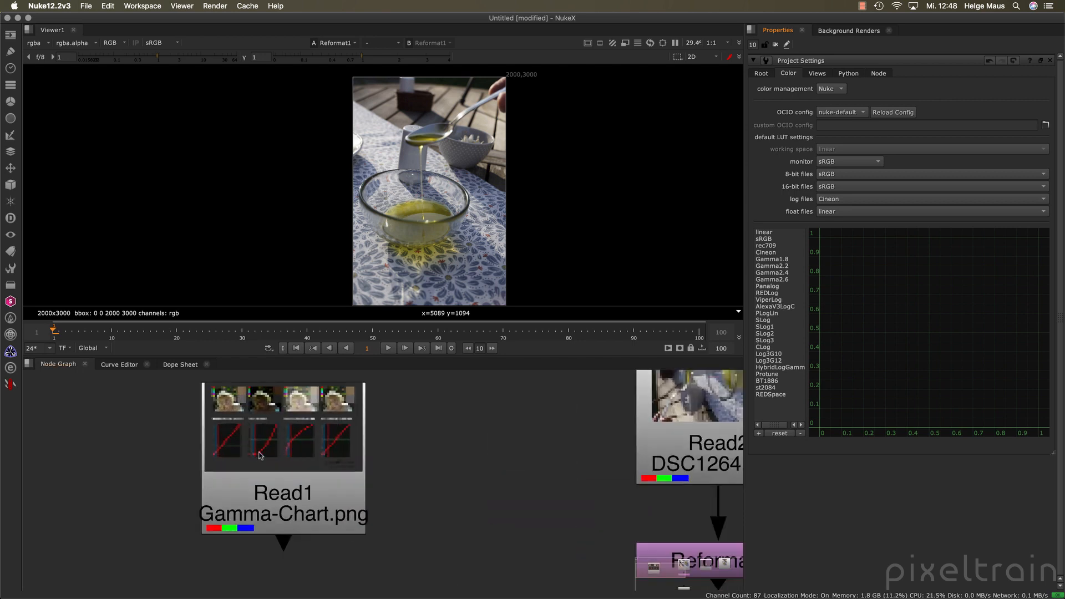
click(777, 239)
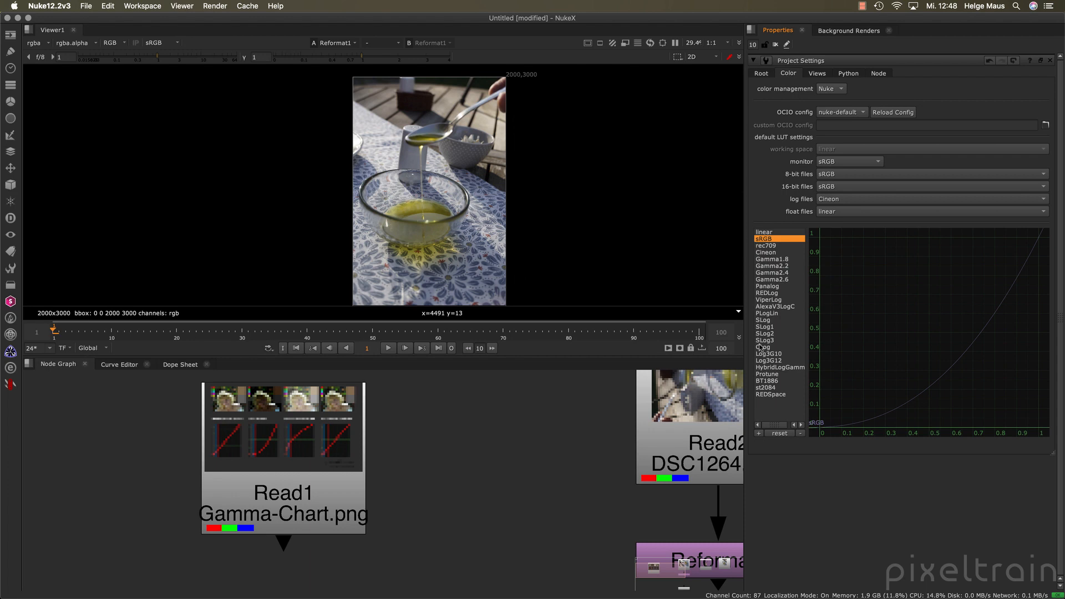
click(775, 253)
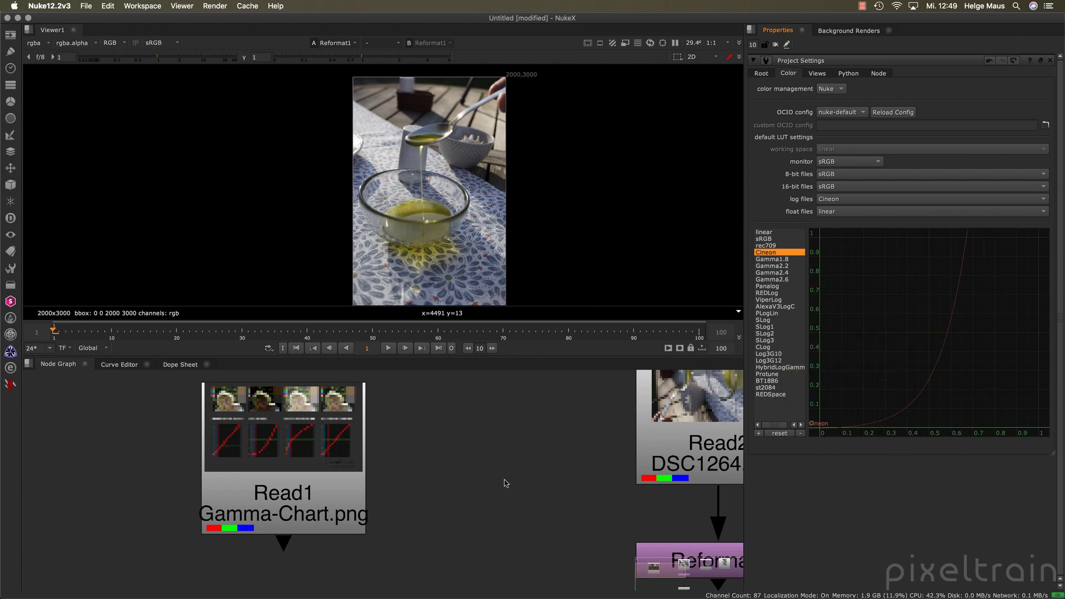
Step: Connect the Viewer to the Oil.dpx Read node and place the Viewer node directly below it
key(f)
middle_drag(350, 465, 323, 468)
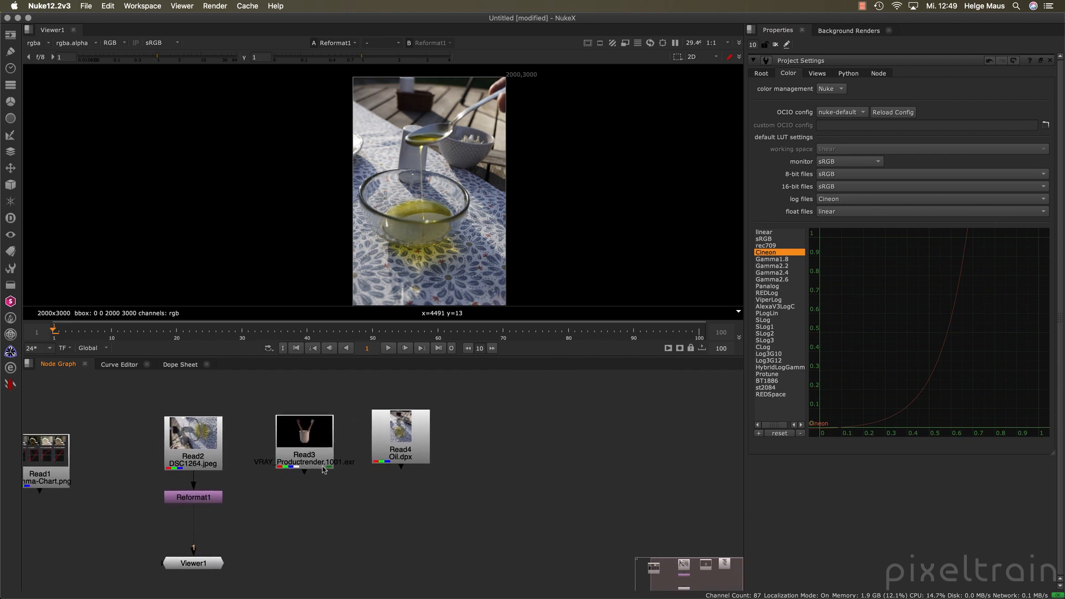
click(401, 454)
key(1)
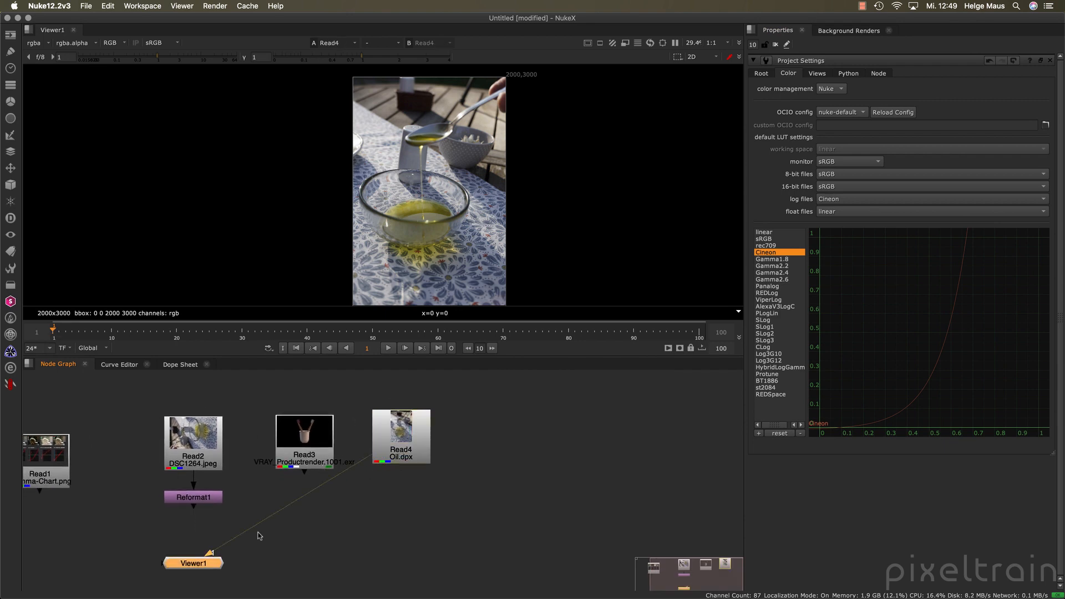
drag(206, 561, 414, 531)
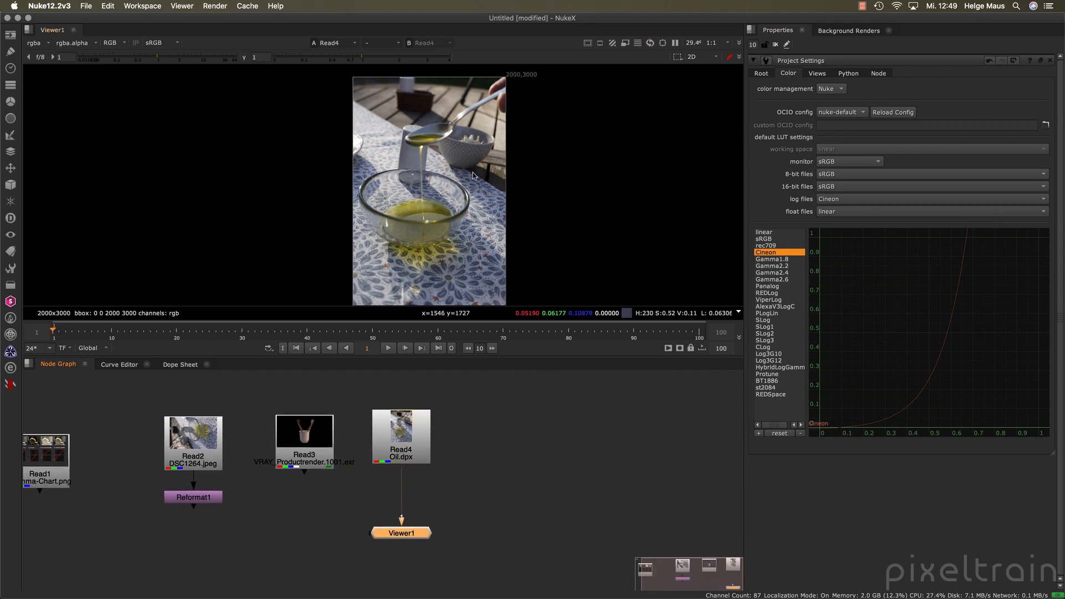
Step: Replace the Project Settings with the Oil.dpx Read node's properties, trying the linear colorspace before setting it to Cineon
click(402, 454)
double_click(401, 454)
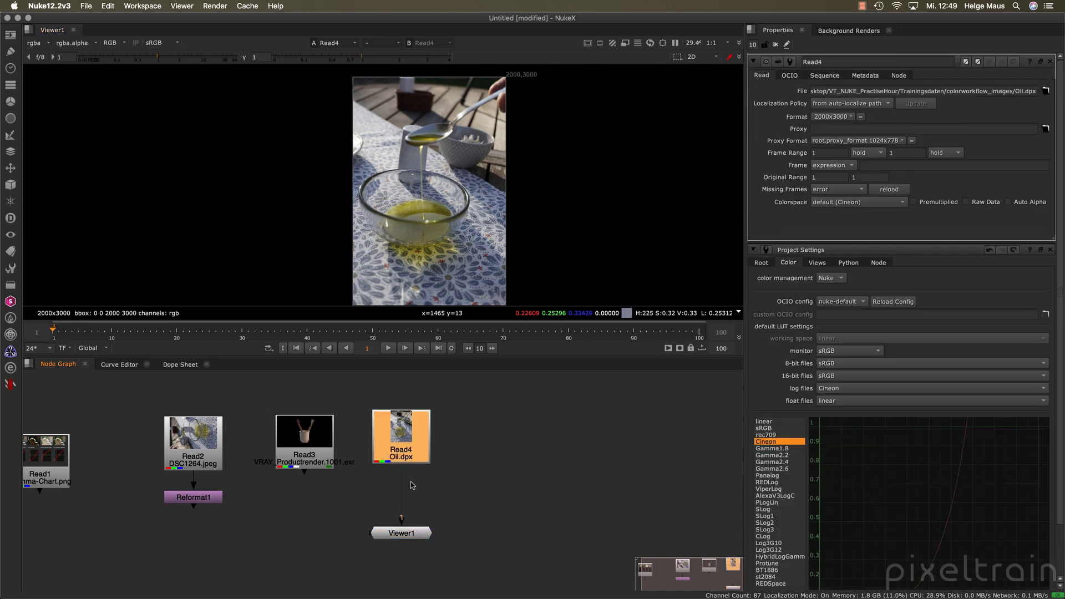
click(1050, 249)
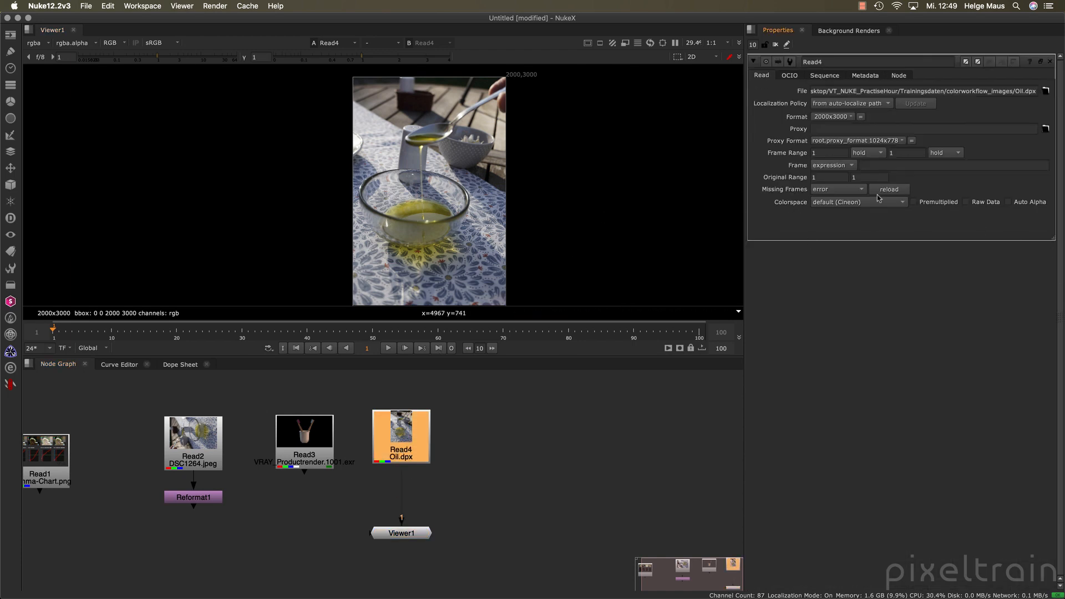
click(868, 202)
click(851, 216)
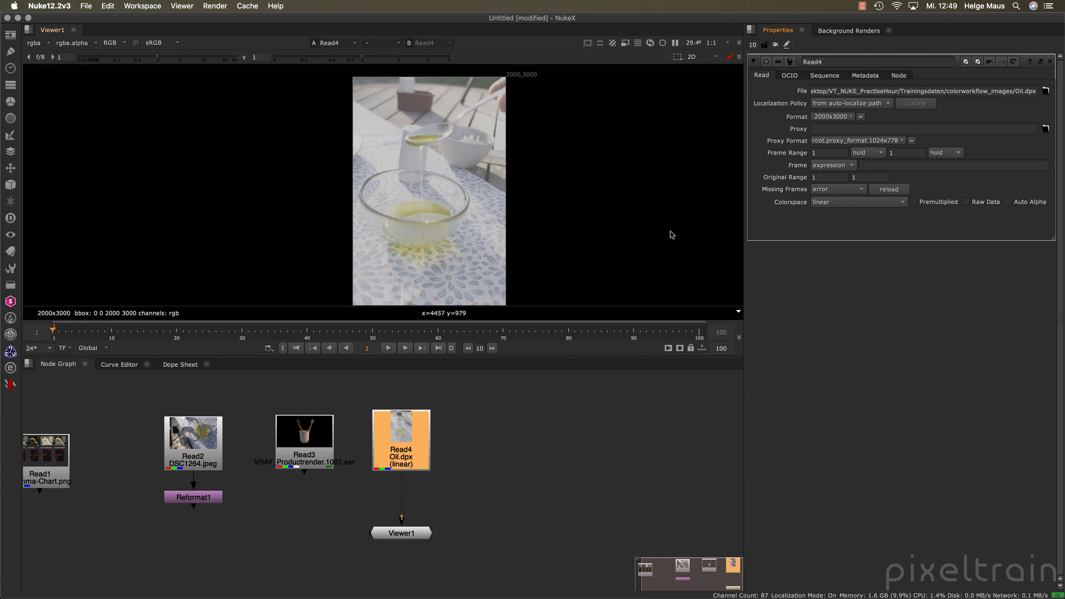
click(903, 202)
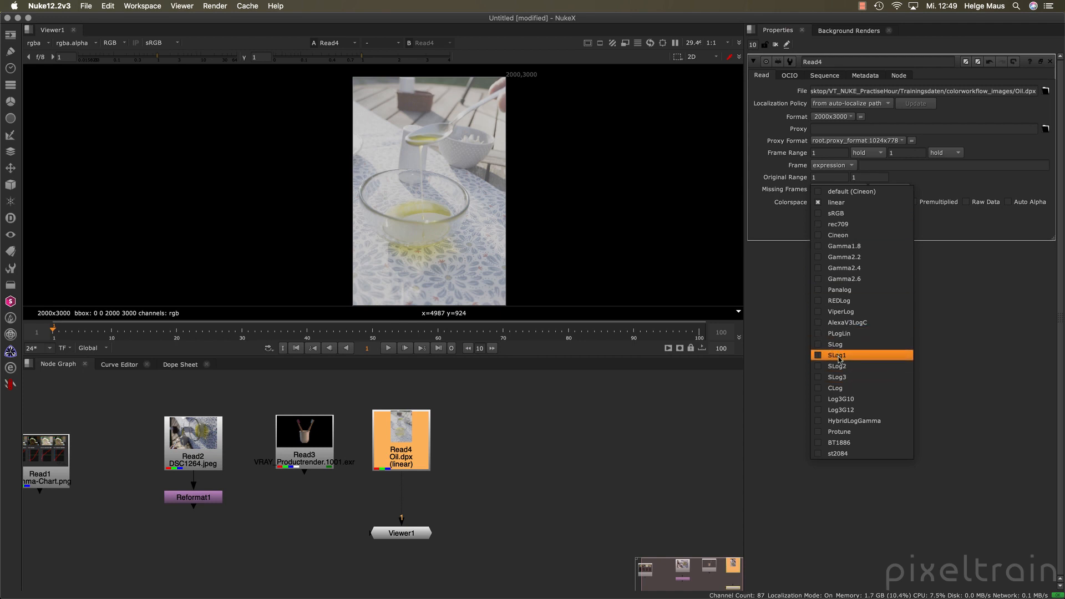
click(838, 235)
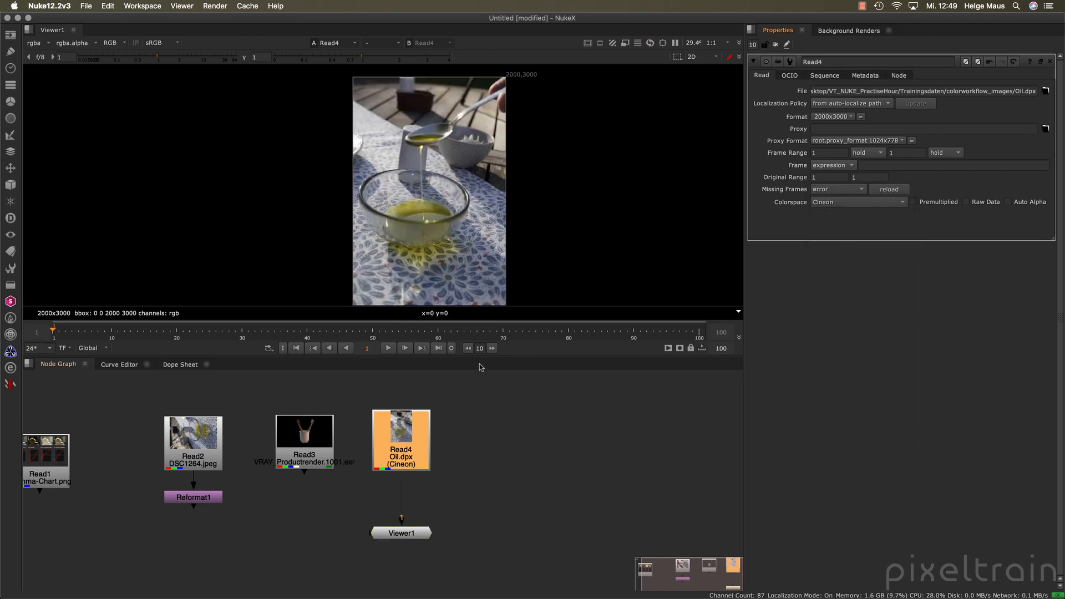
Step: Show the VRAY_Productrender.1001.exr Read node in the Viewer, check its colorspace setting, and close all property panels
middle_drag(455, 396, 583, 391)
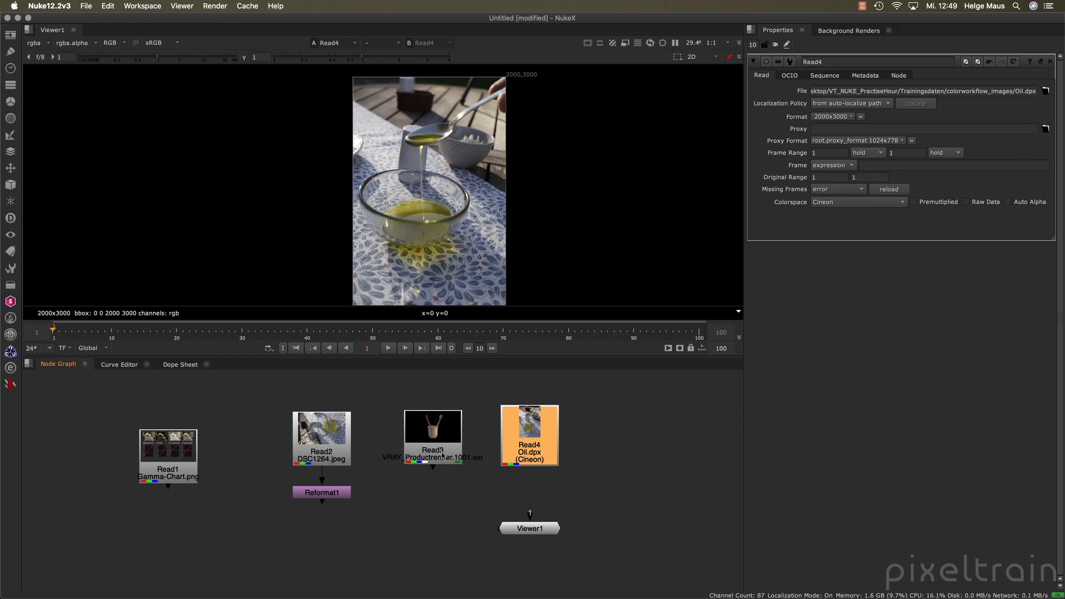
click(442, 456)
key(1)
double_click(435, 448)
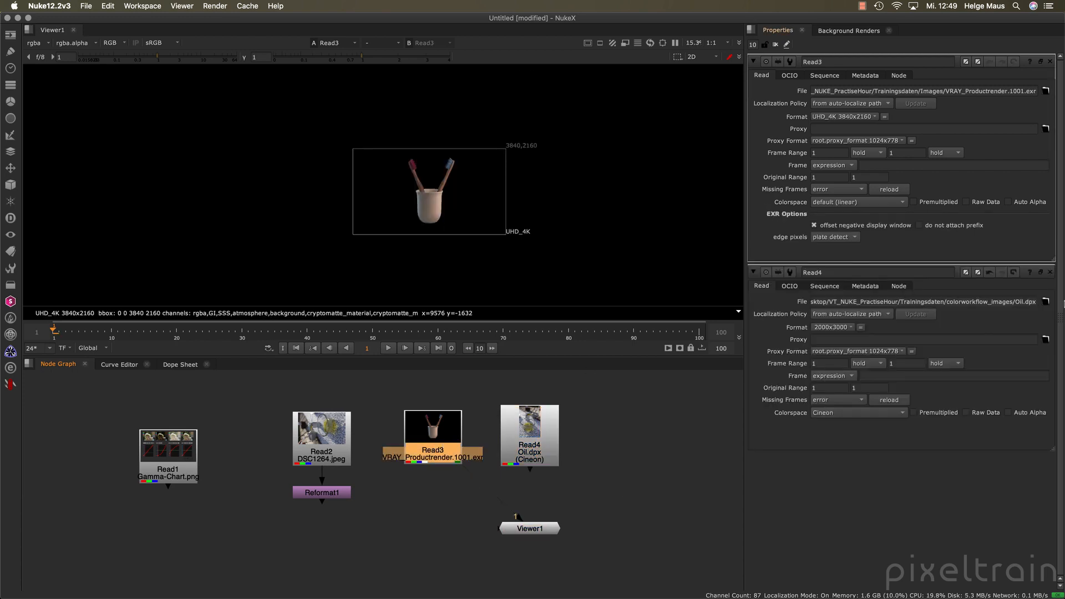
click(1050, 273)
scroll(456, 215, up, 2)
middle_drag(455, 212, 434, 227)
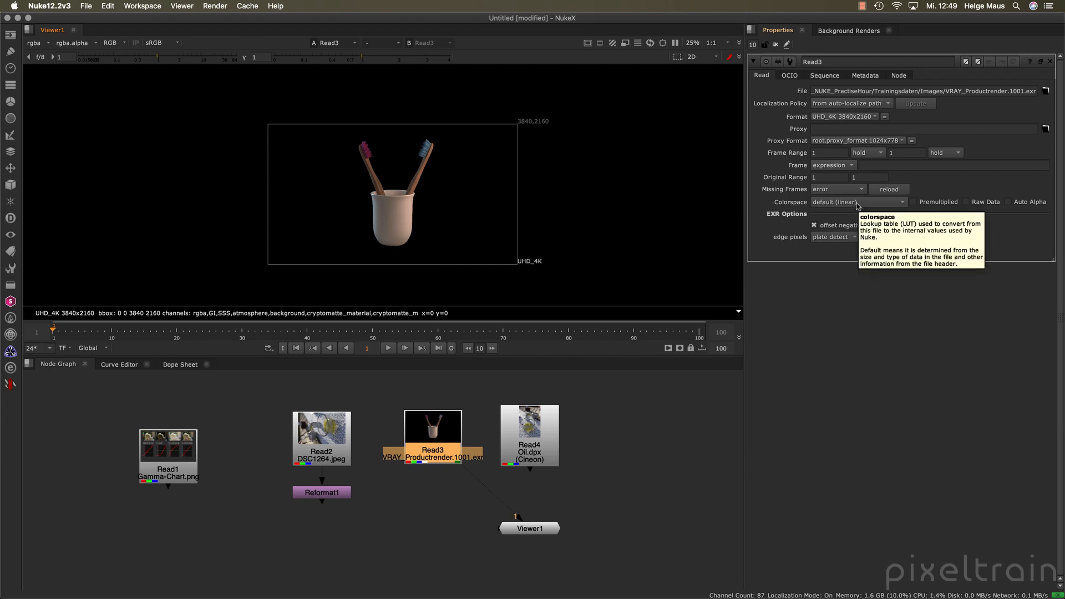
click(776, 44)
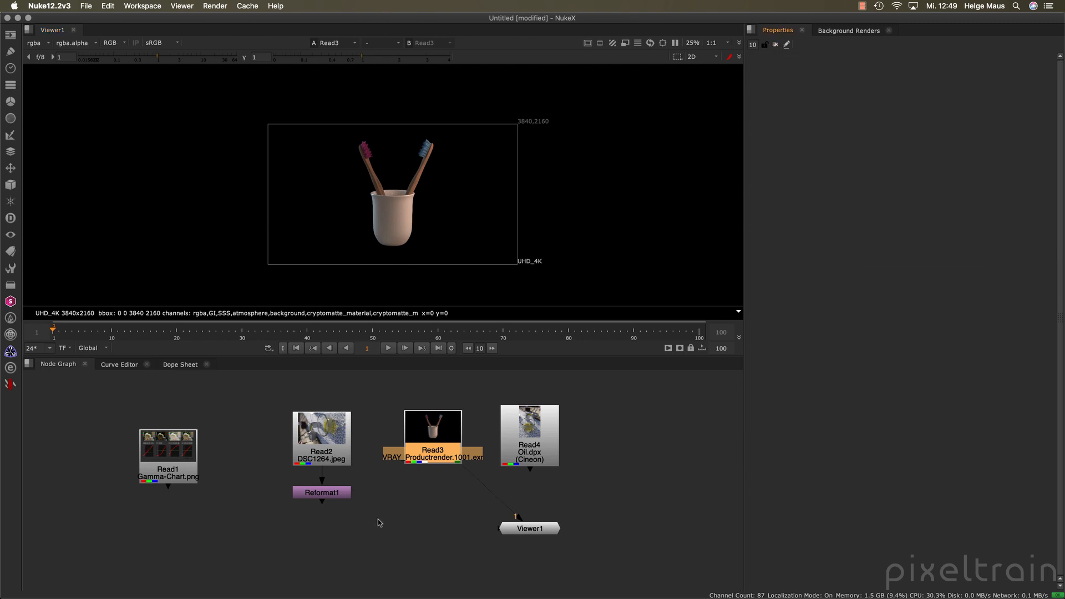
Step: Connect the Viewer to the Reformat node and place the Viewer node directly below it
middle_drag(378, 523, 365, 501)
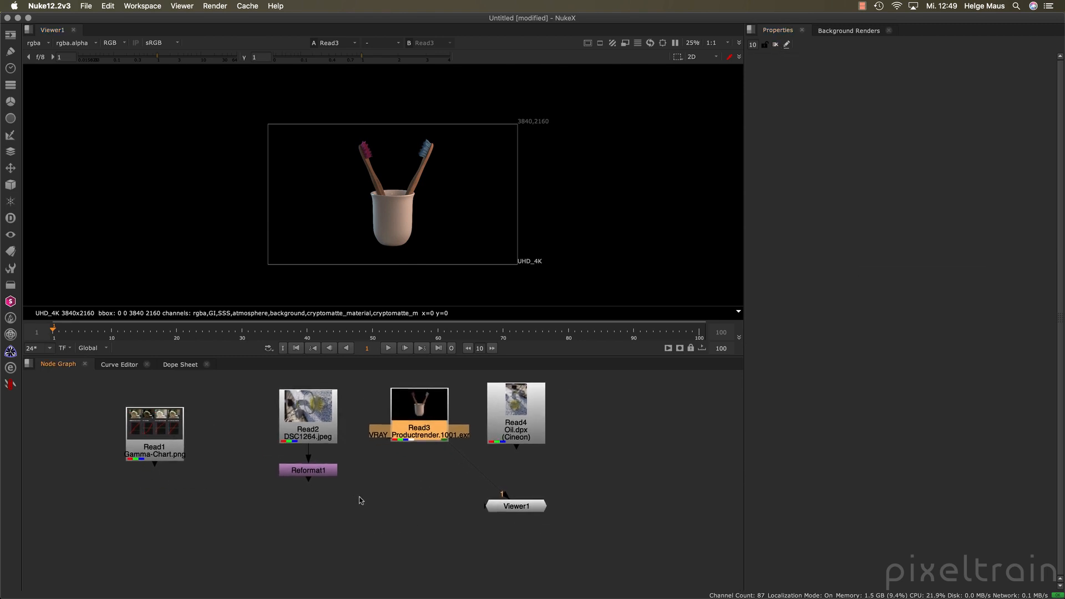
click(306, 471)
key(1)
drag(511, 507, 302, 518)
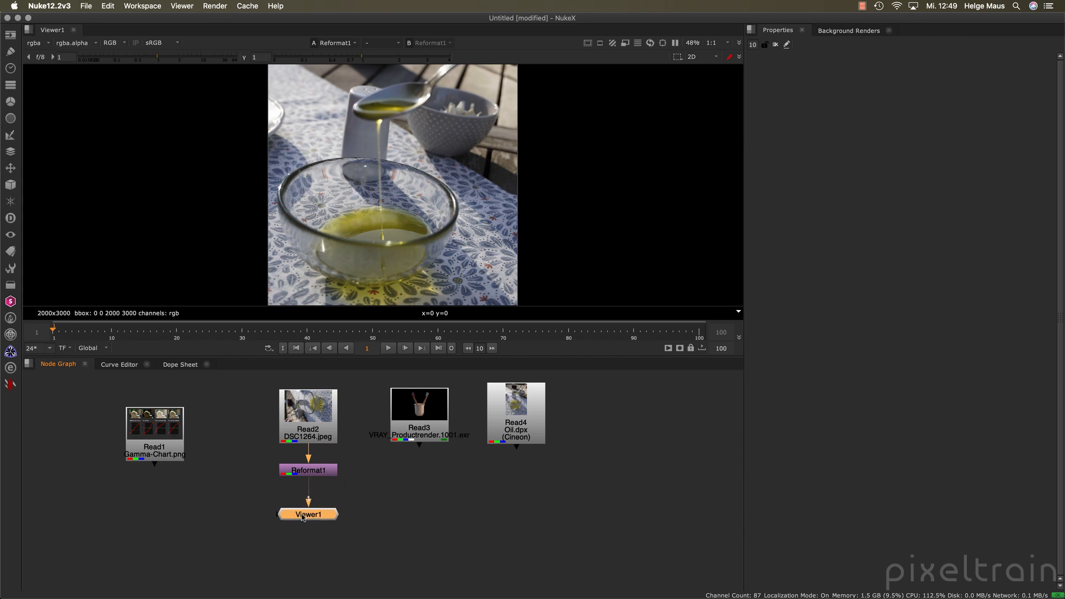
Step: Set the DSC1264.jpeg Read node's colorspace to linear and inspect the whole image in the Viewer
middle_drag(303, 517, 308, 549)
double_click(314, 444)
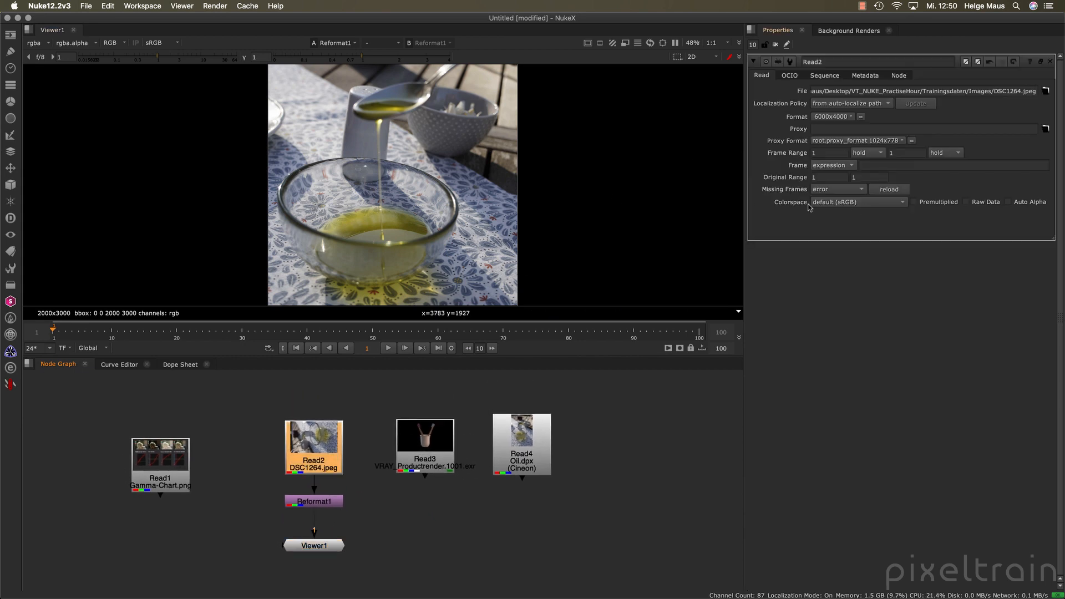
click(880, 203)
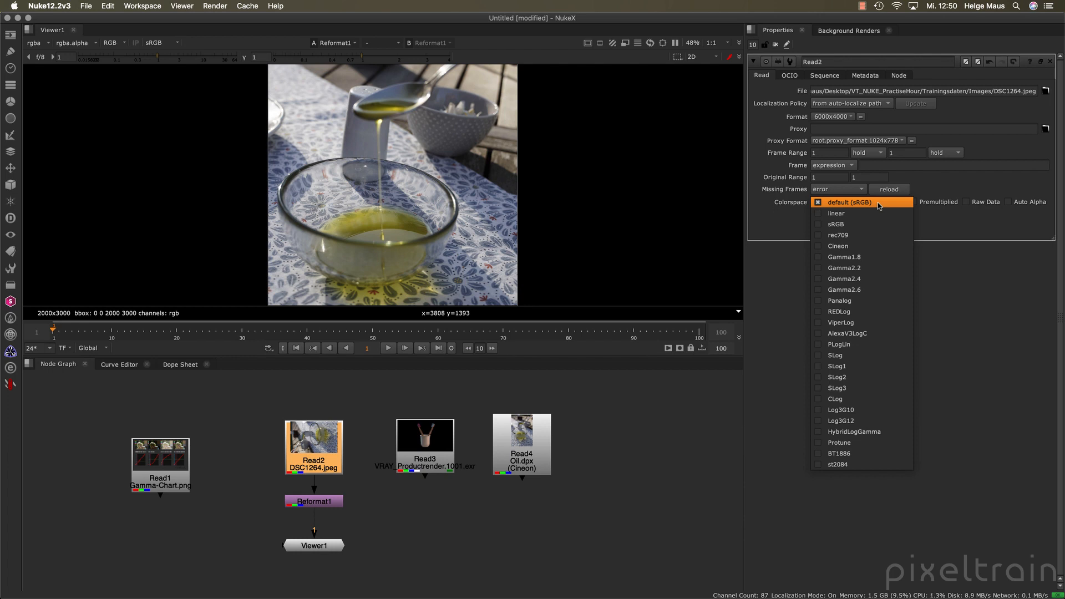
click(836, 217)
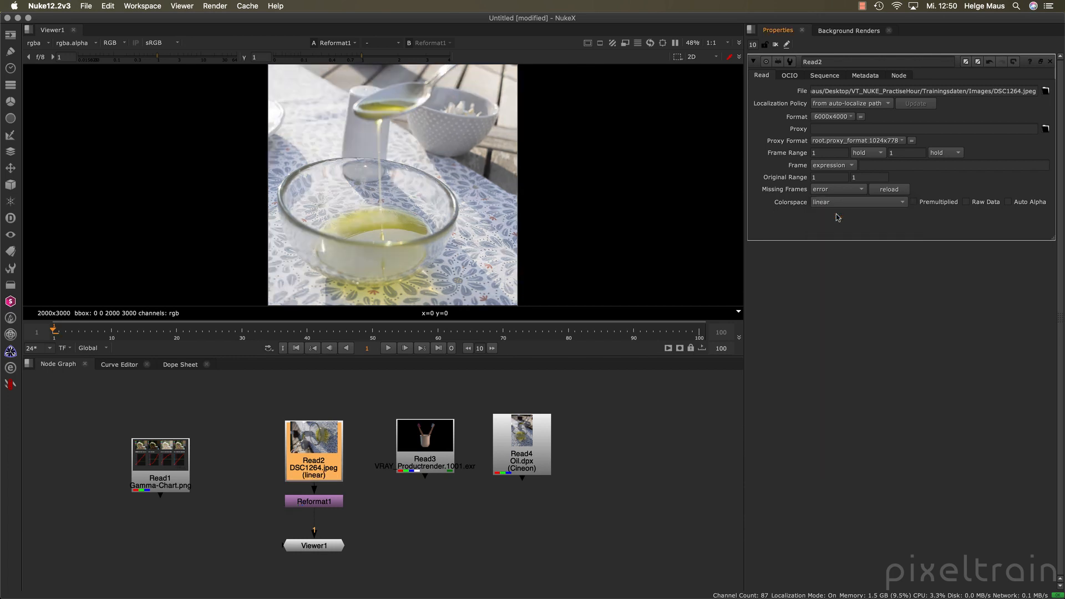
scroll(422, 94, down, 3)
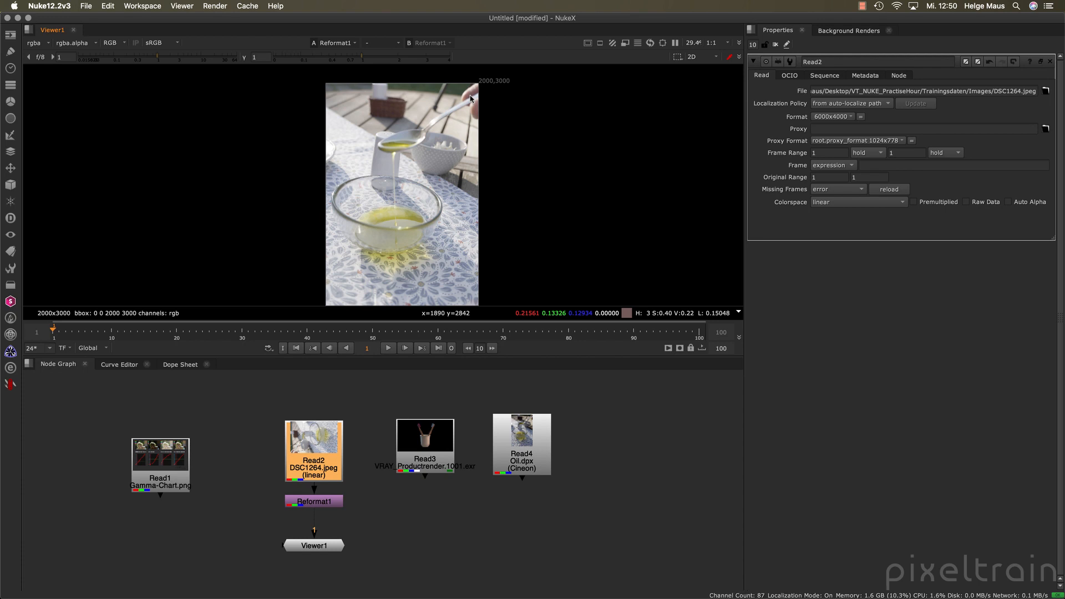
Step: Add a Colorspace node and insert it between the Reformat node and the Viewer
middle_drag(410, 536, 431, 518)
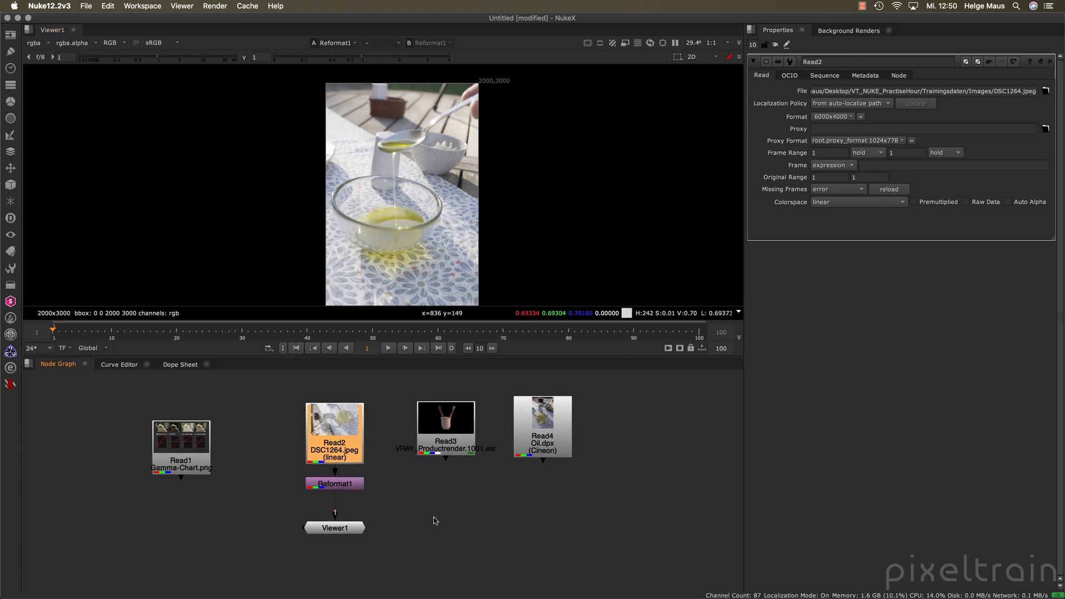
click(421, 511)
click(10, 103)
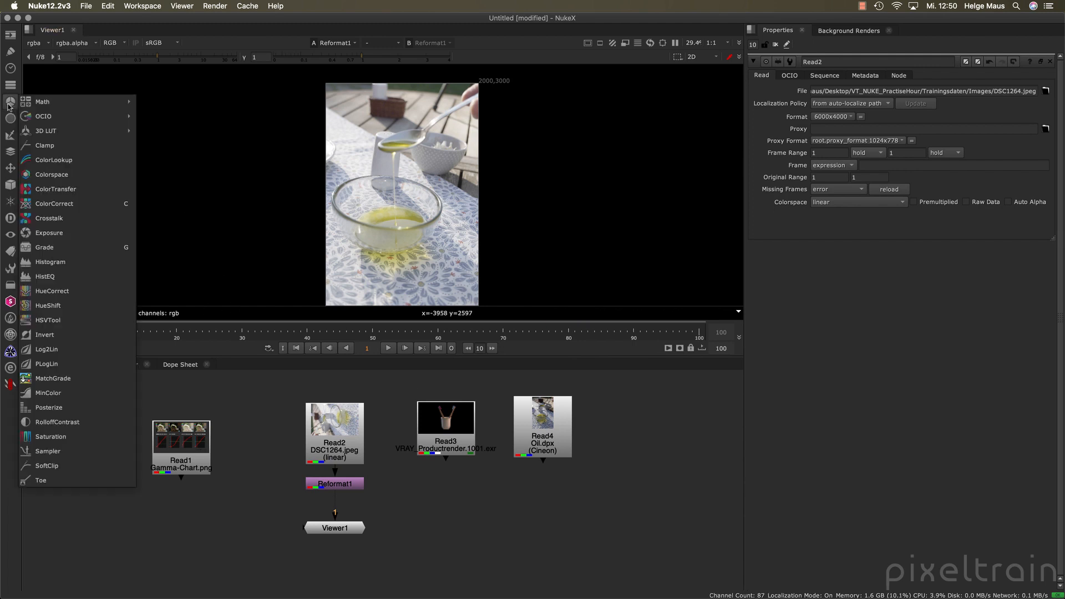
click(66, 175)
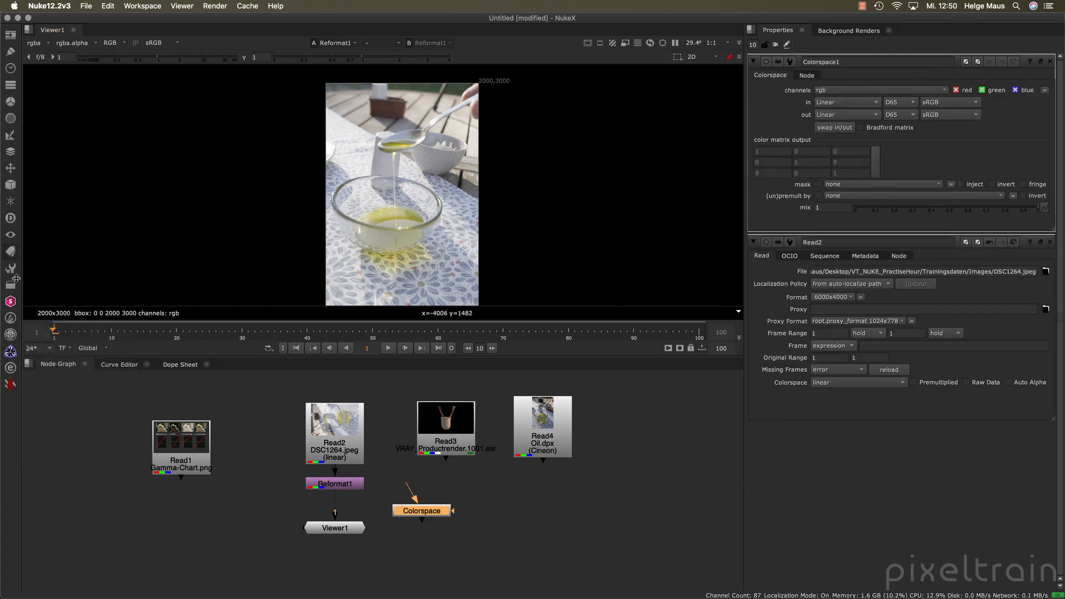
drag(431, 514, 347, 546)
drag(346, 510, 349, 515)
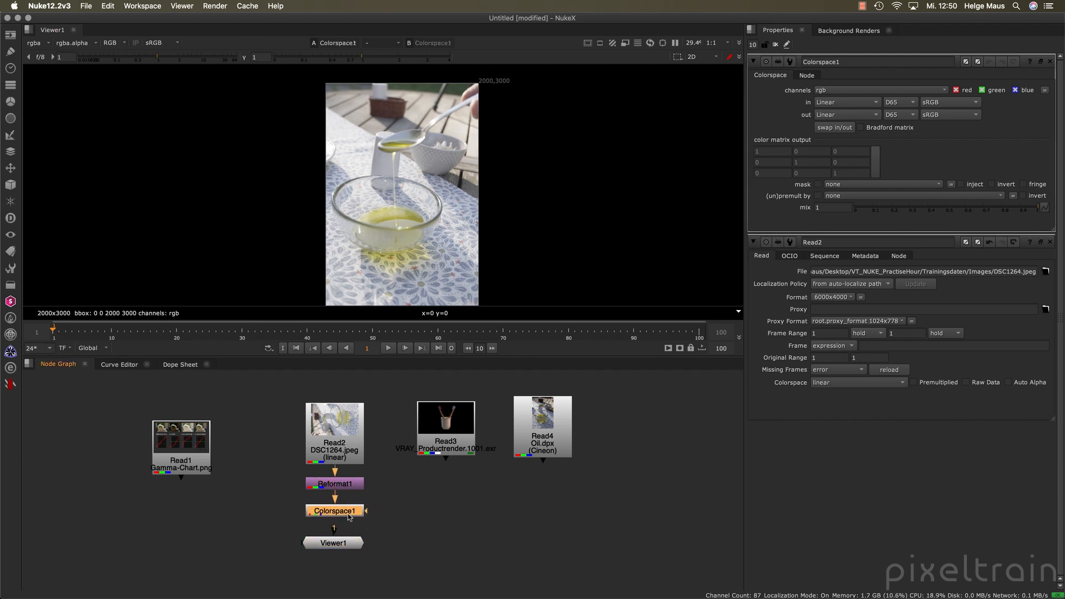
Step: Close the Read node's properties, set the Colorspace node's input to sRGB (~2.20), and move the Viewer node further below it
click(1050, 242)
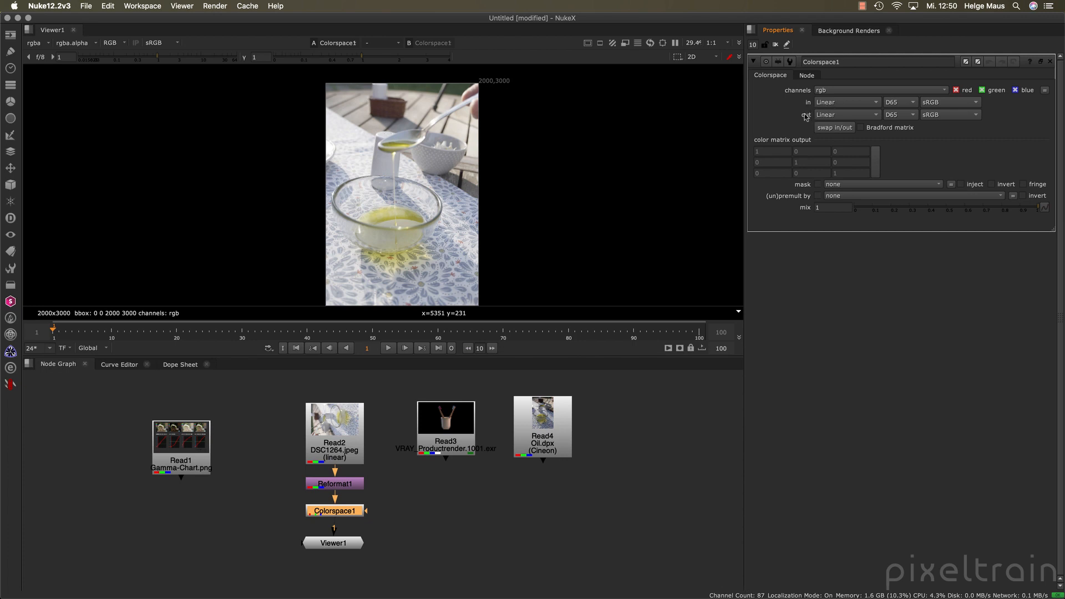
click(867, 114)
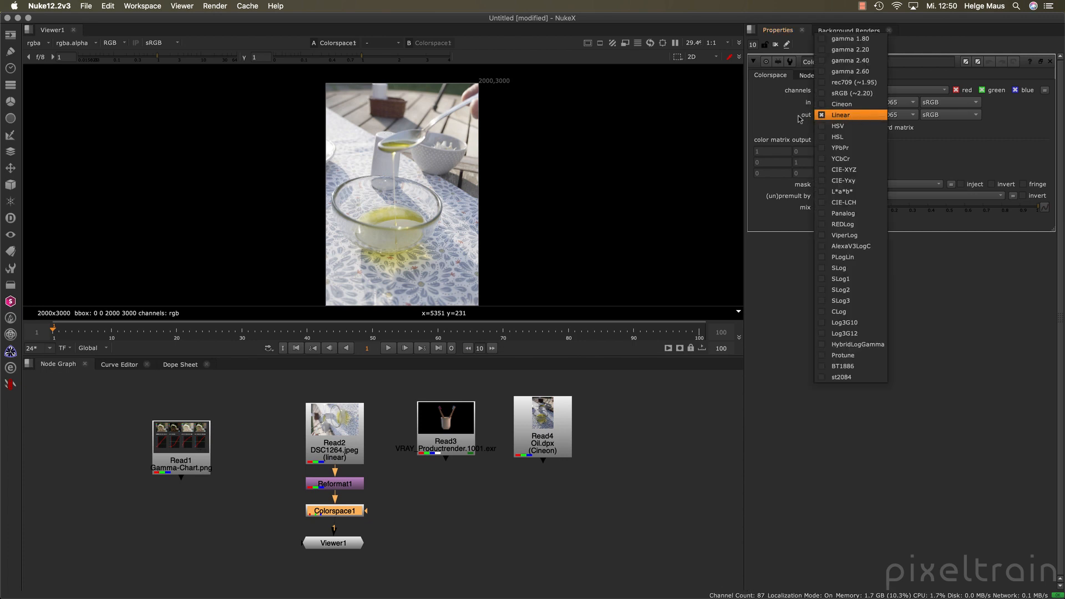
click(787, 121)
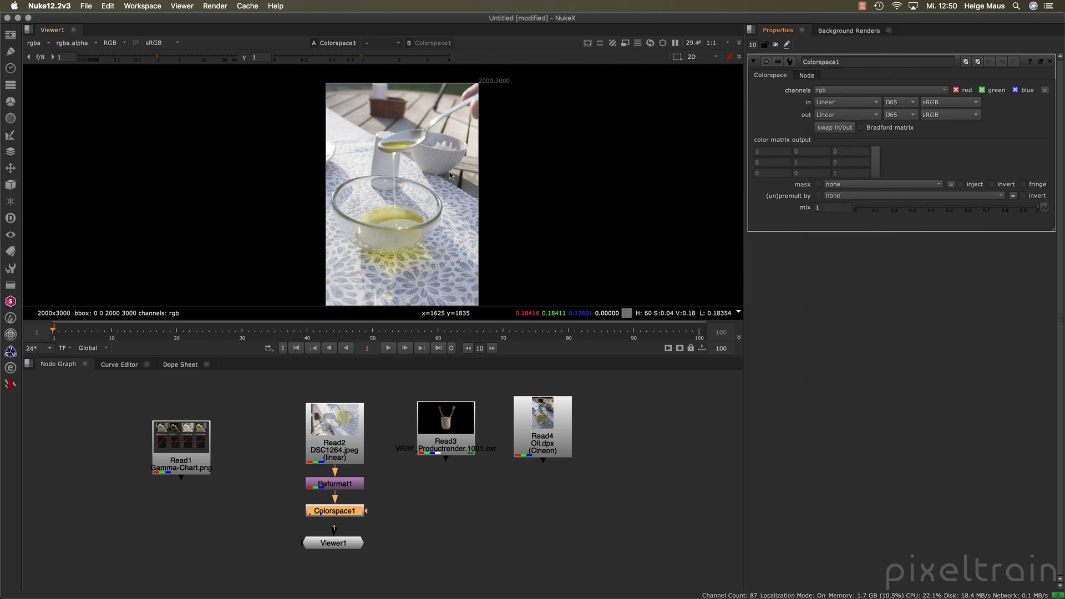
click(858, 104)
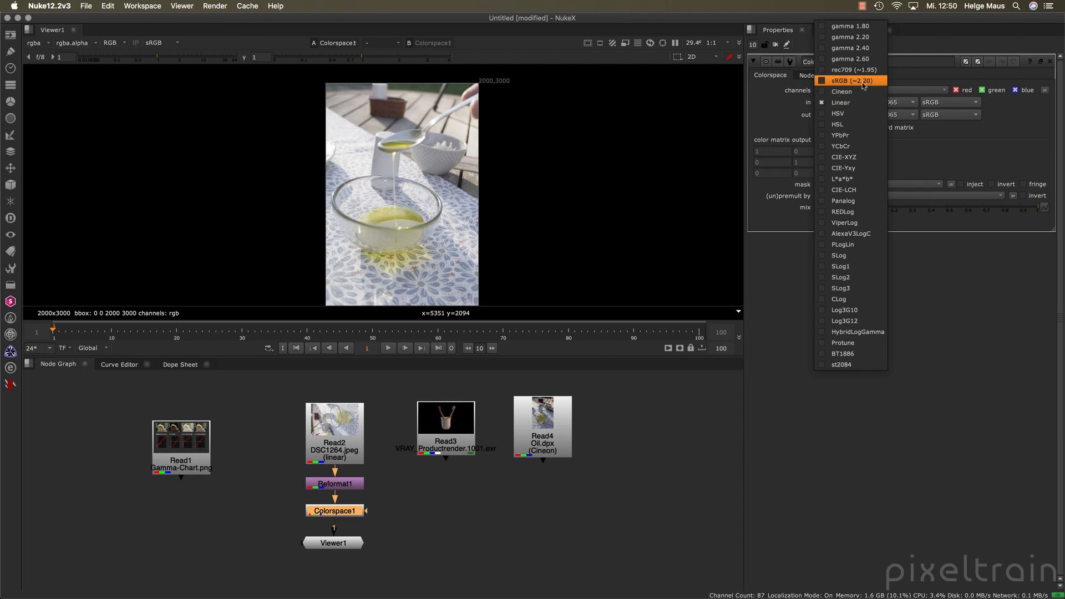
click(862, 82)
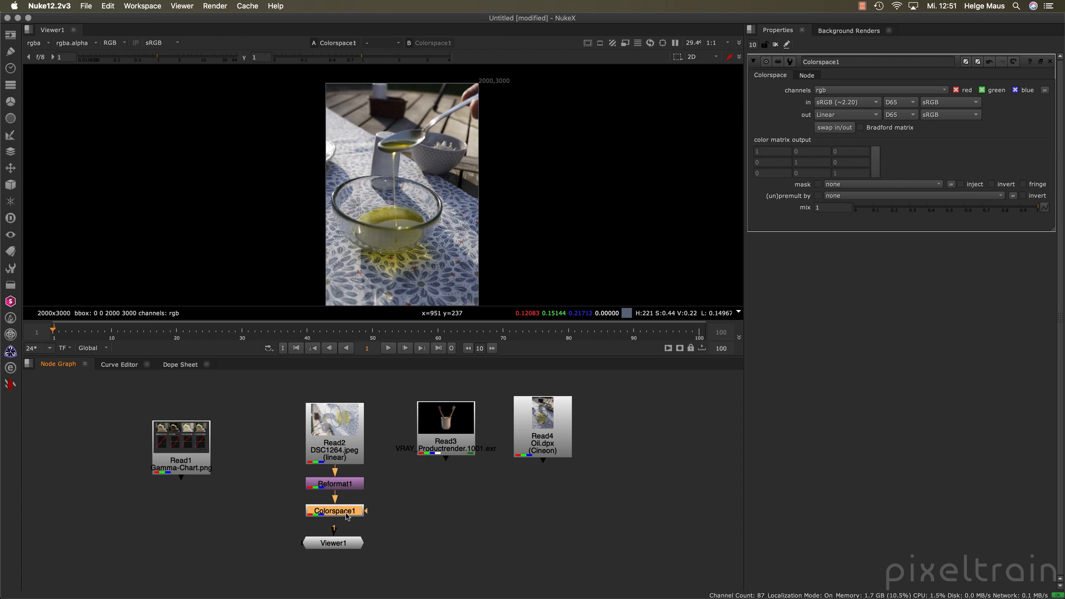
drag(340, 540, 342, 563)
middle_drag(398, 517, 394, 490)
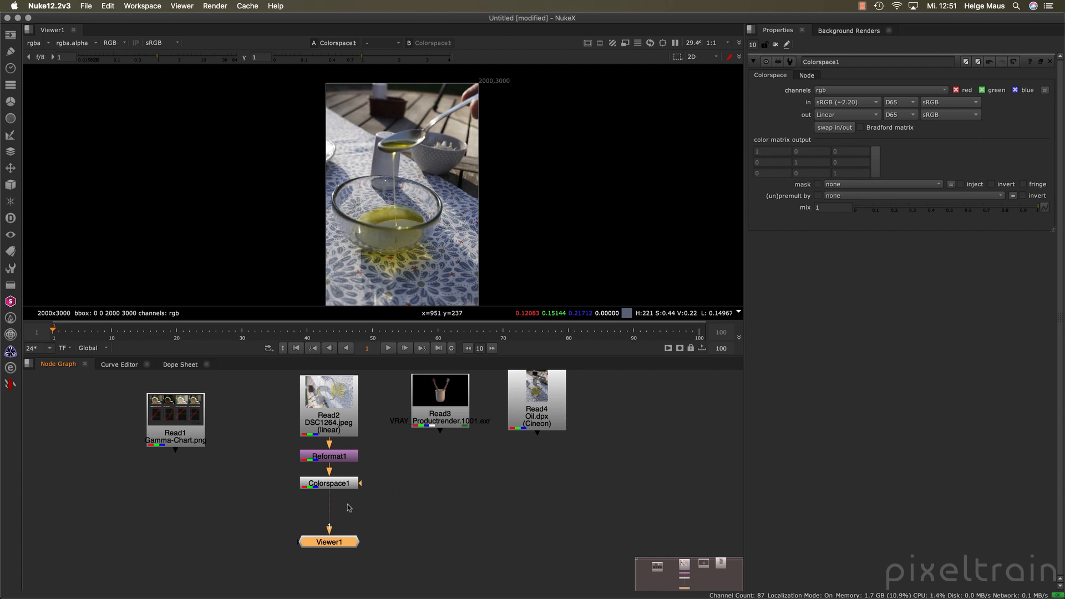
Step: Delete the Colorspace node between the Reformat node and the Viewer
click(11, 102)
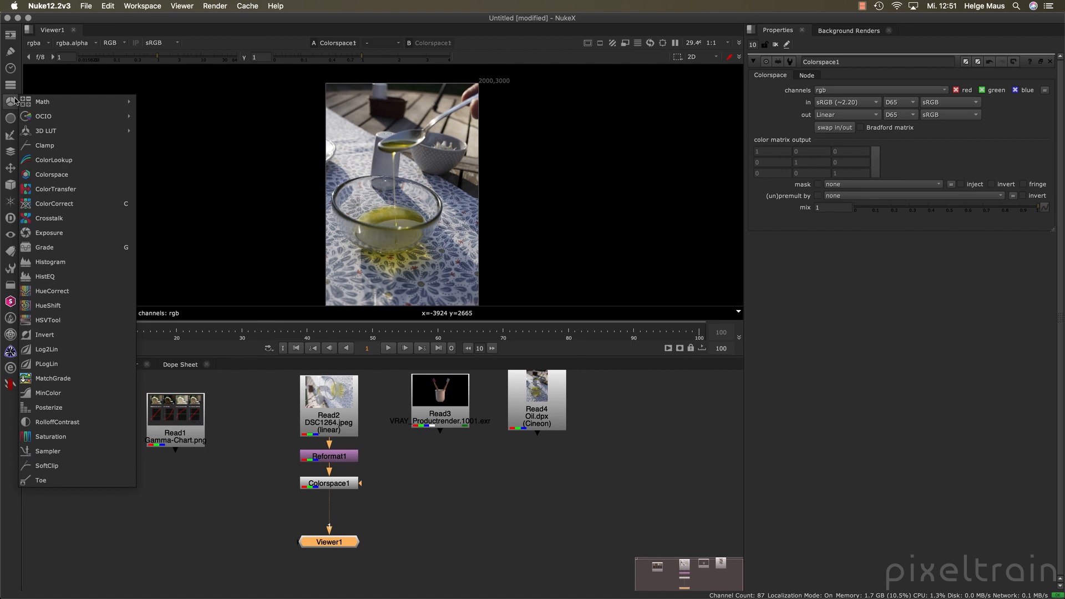
click(434, 495)
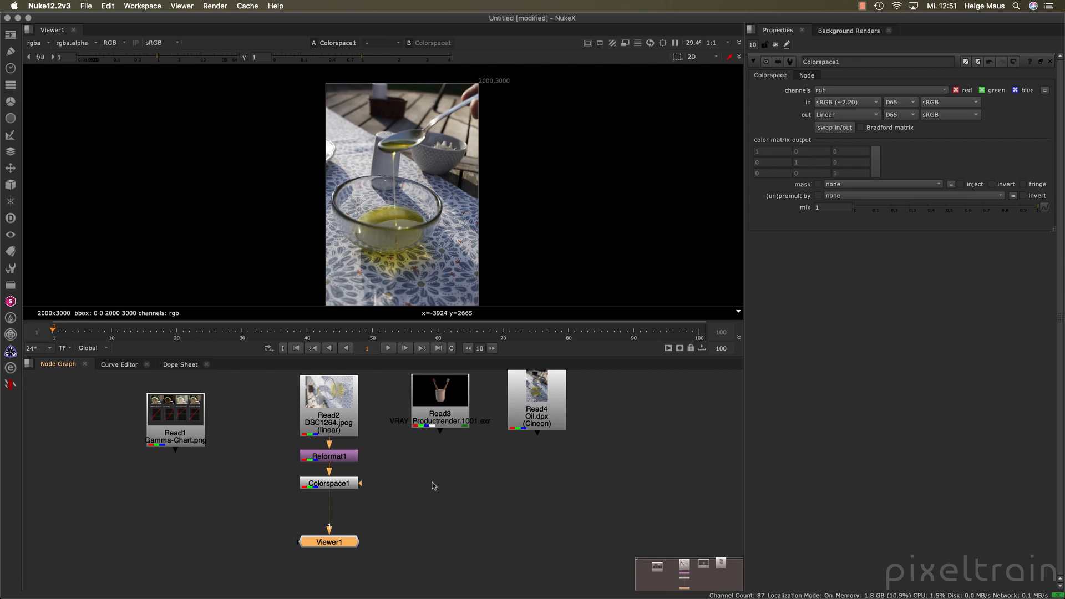
middle_drag(471, 515, 488, 529)
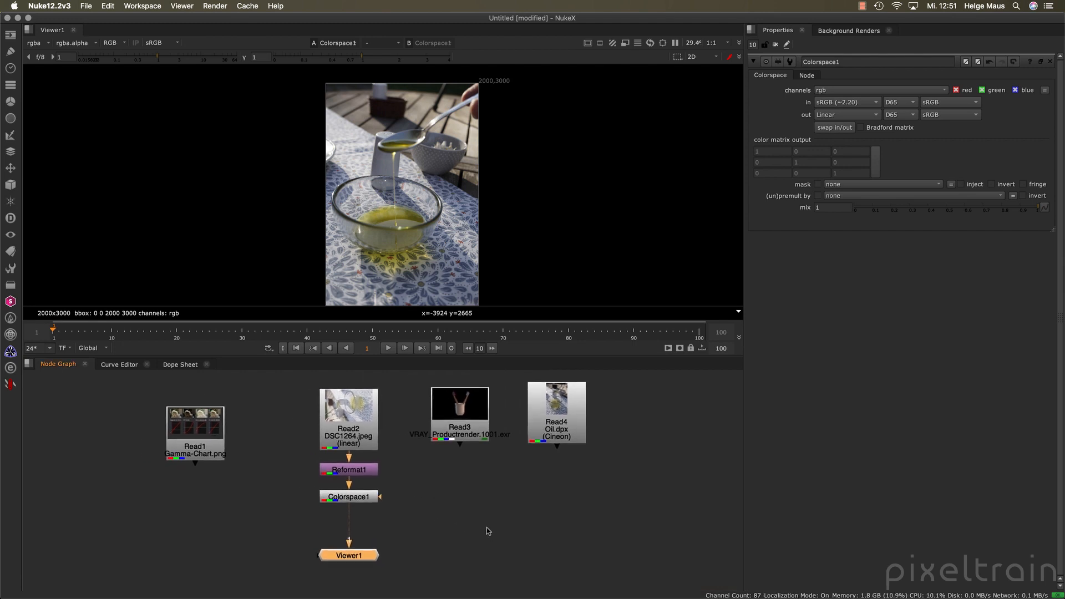
click(364, 500)
key(Delete)
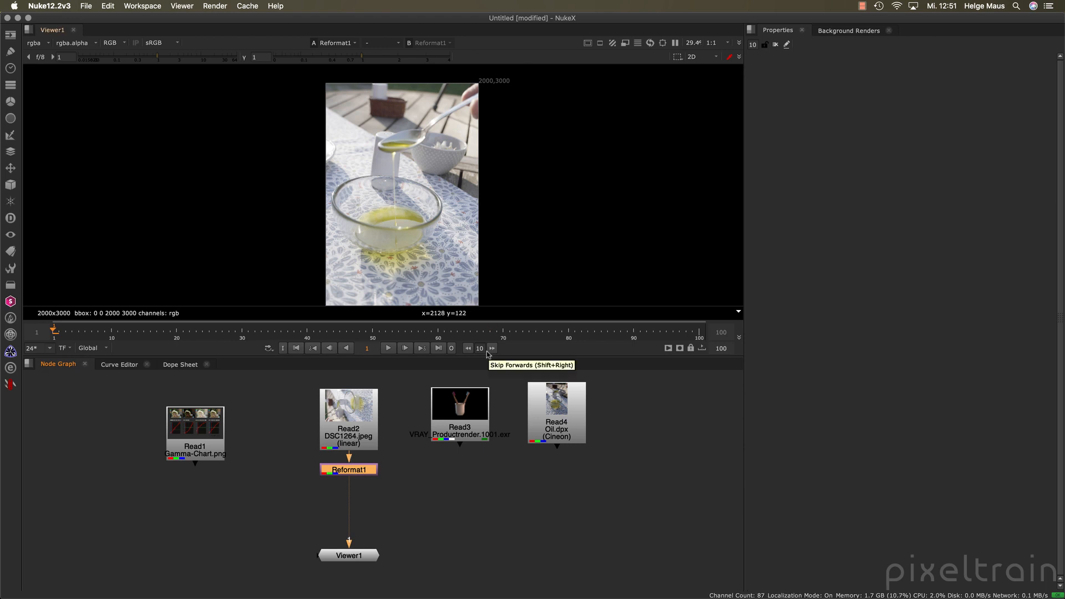
Step: Set the DSC1264.jpeg Read node's colorspace to sRGB
double_click(368, 411)
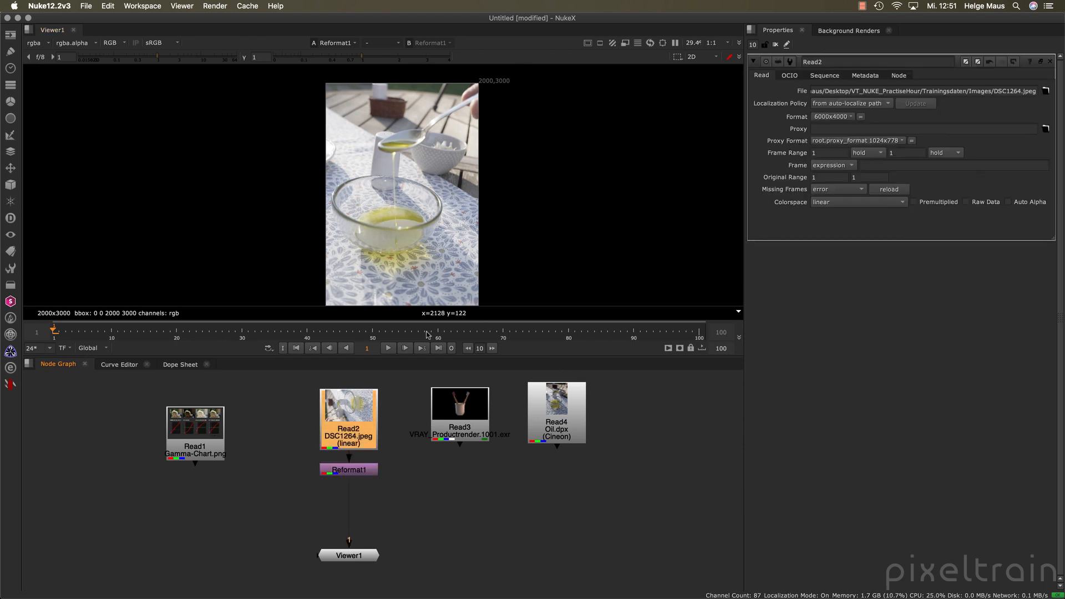
click(858, 202)
click(843, 215)
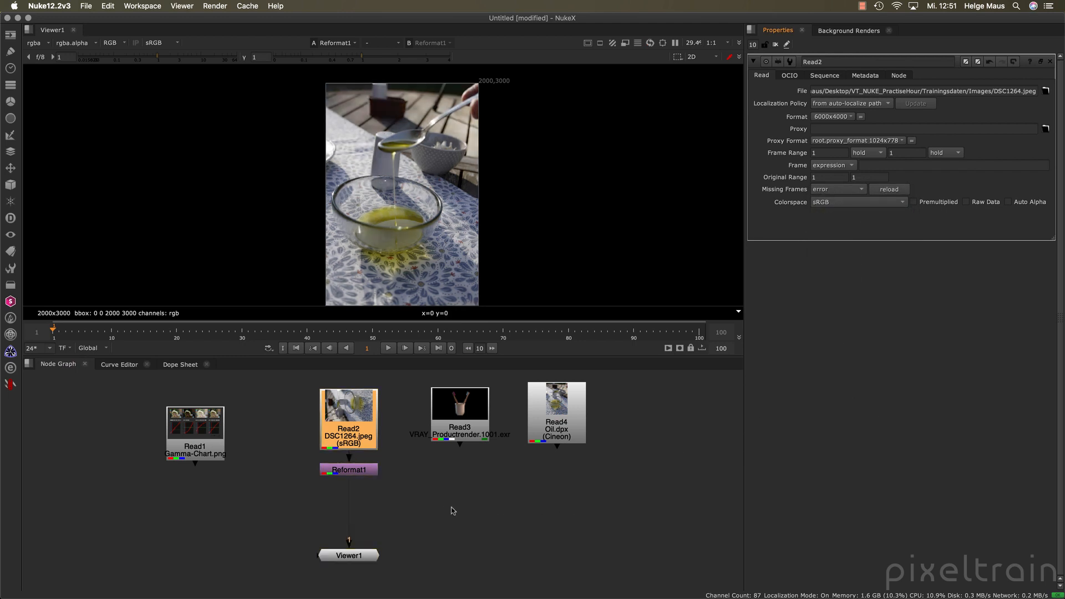
Step: Show the Gamma-Chart.png Read node in the Viewer and examine its gamma curves up close
click(196, 433)
key(1)
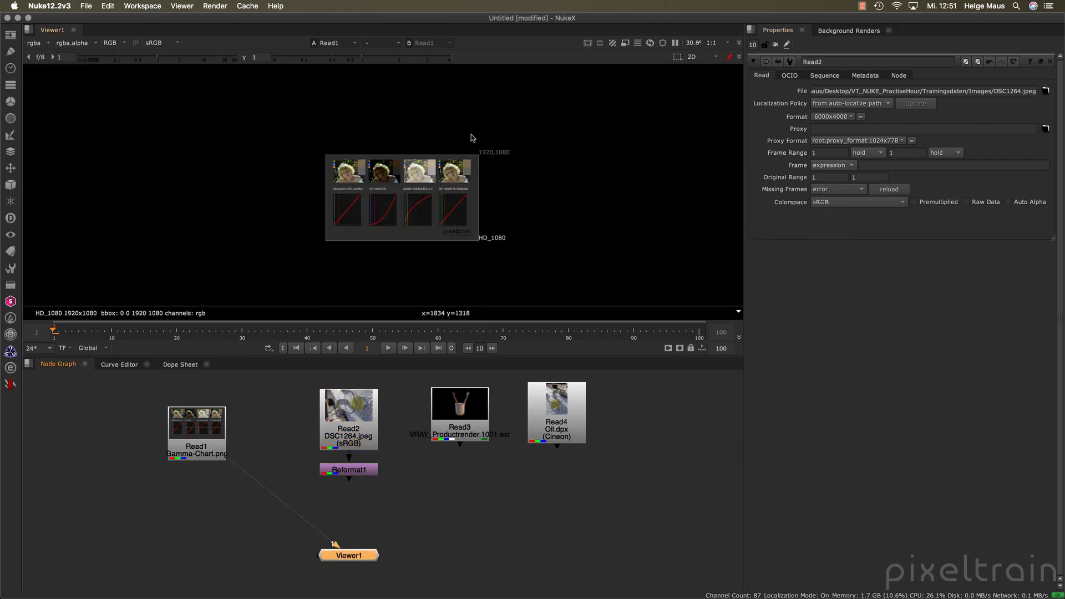
scroll(482, 144, up, 6)
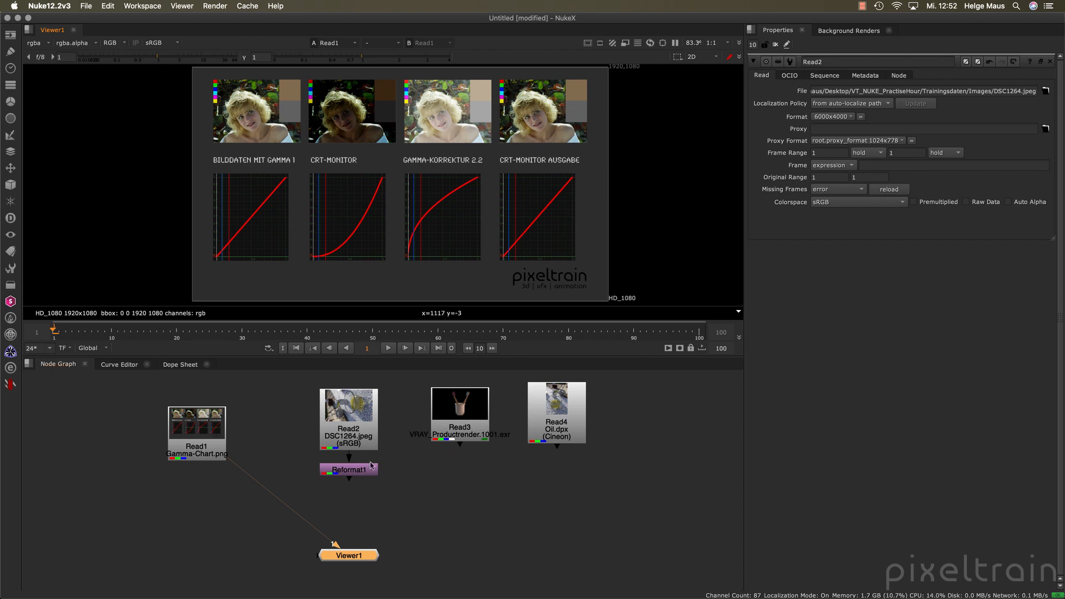
Step: Show the Reformat node in the Viewer and compare the None viewer process with sRGB, ending on sRGB
click(354, 472)
key(1)
scroll(378, 186, down, 5)
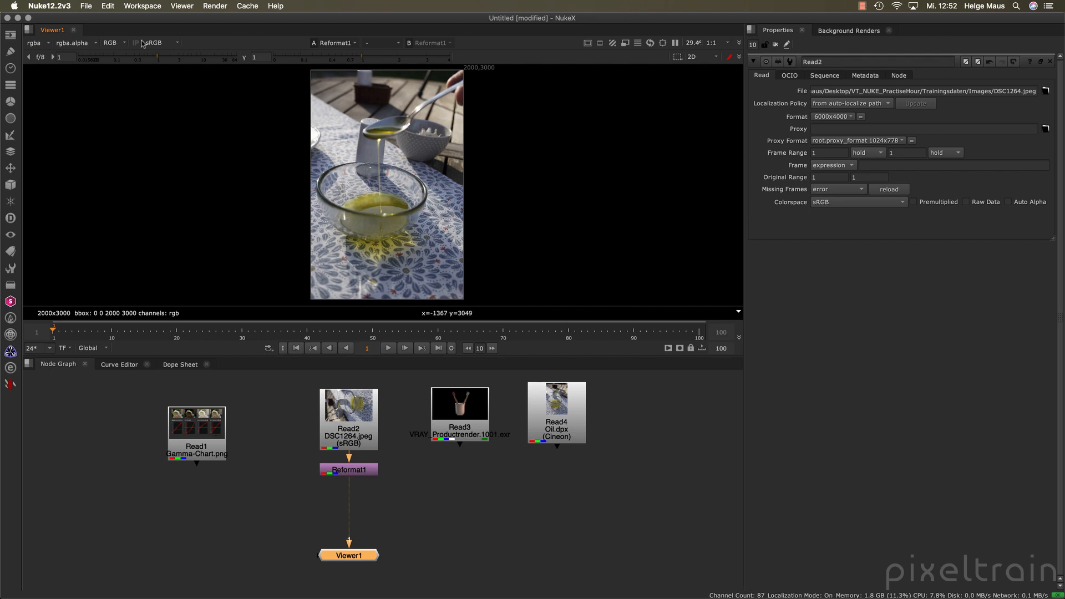
click(176, 44)
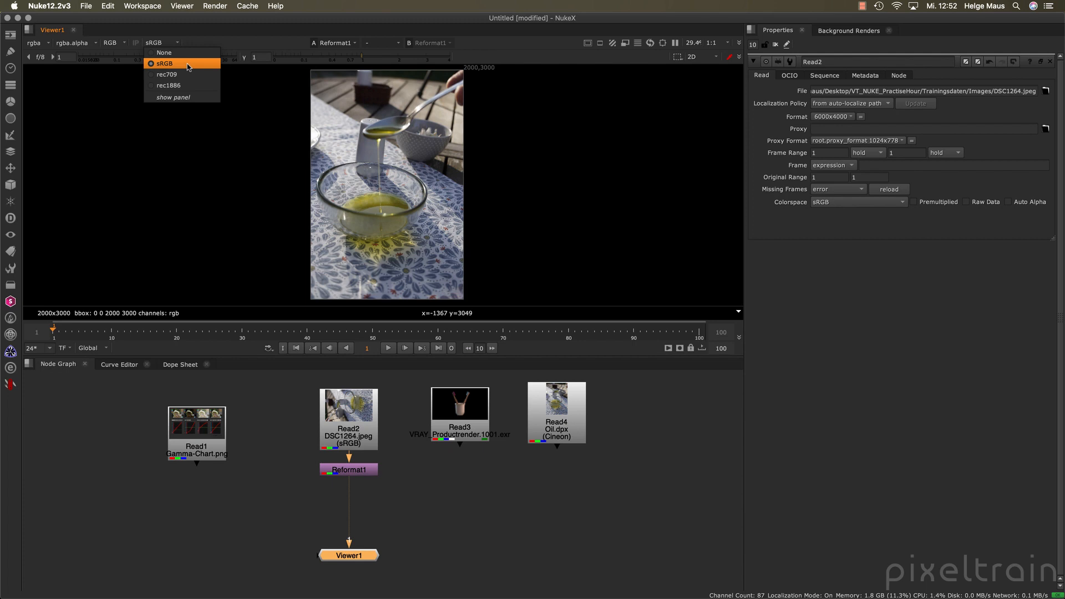
click(190, 53)
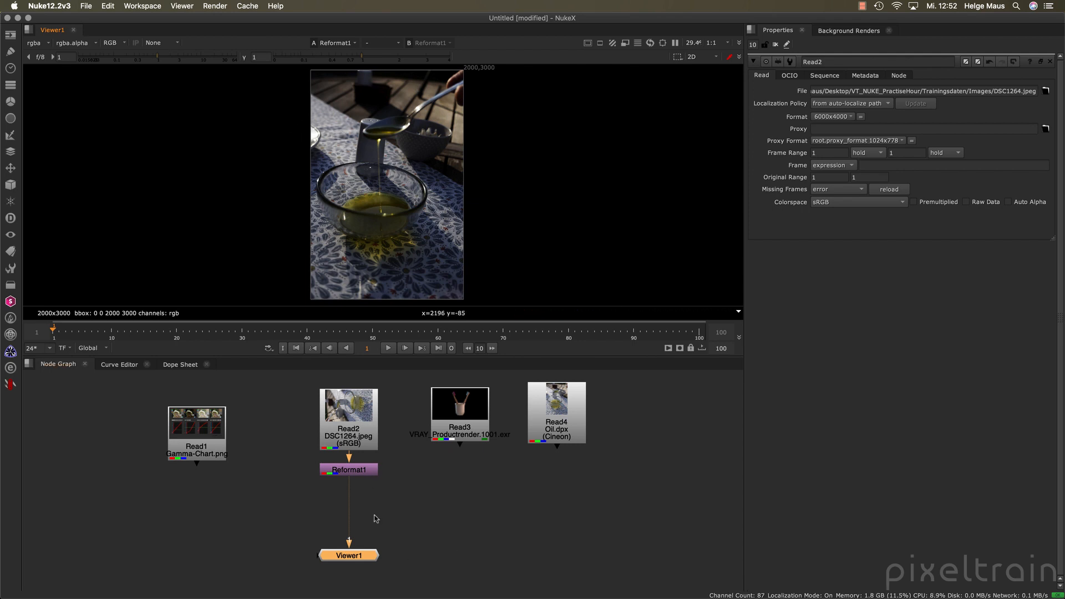
click(158, 44)
click(165, 63)
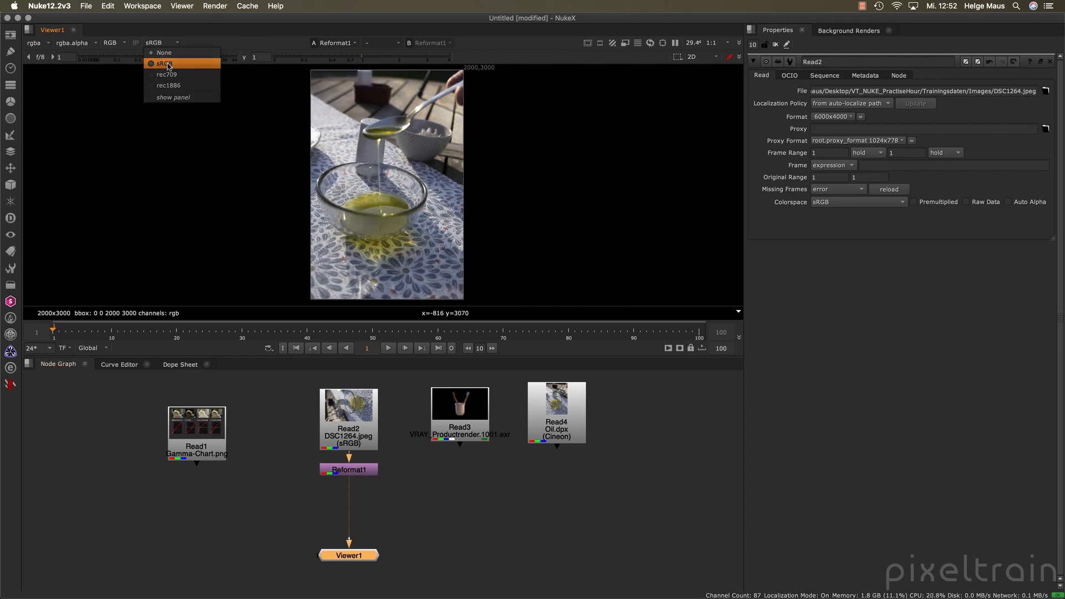
click(178, 44)
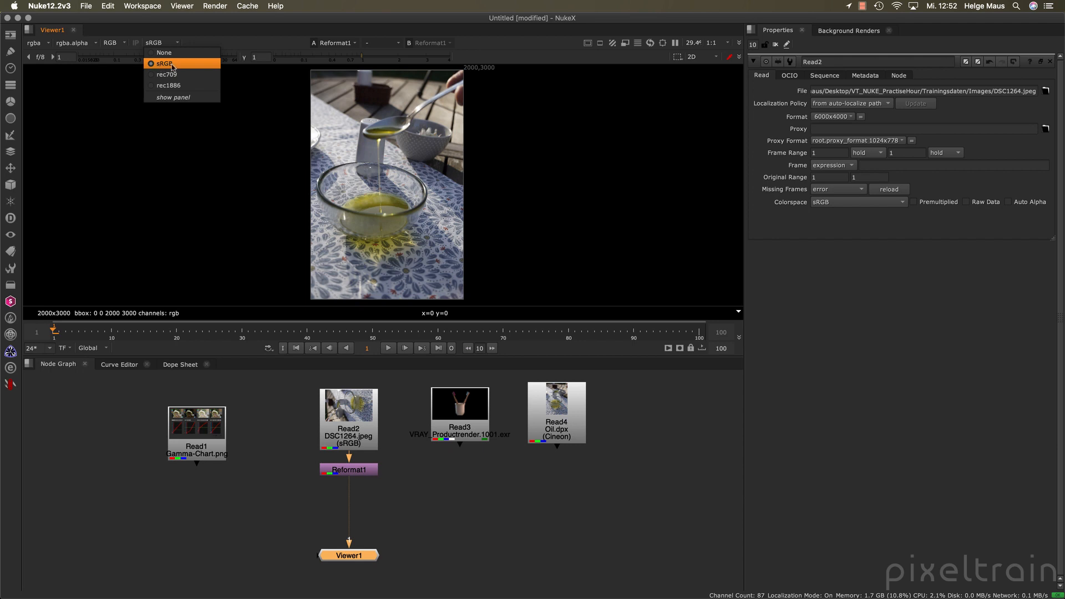
click(166, 65)
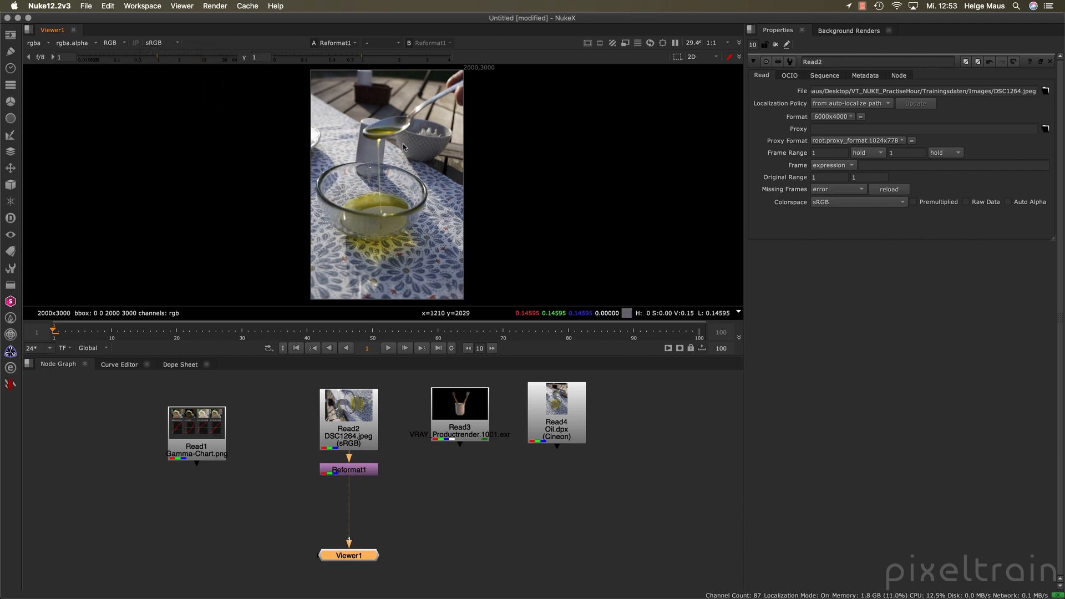
Step: Reset the DSC1264.jpeg Read node's colorspace to default (sRGB)
click(359, 442)
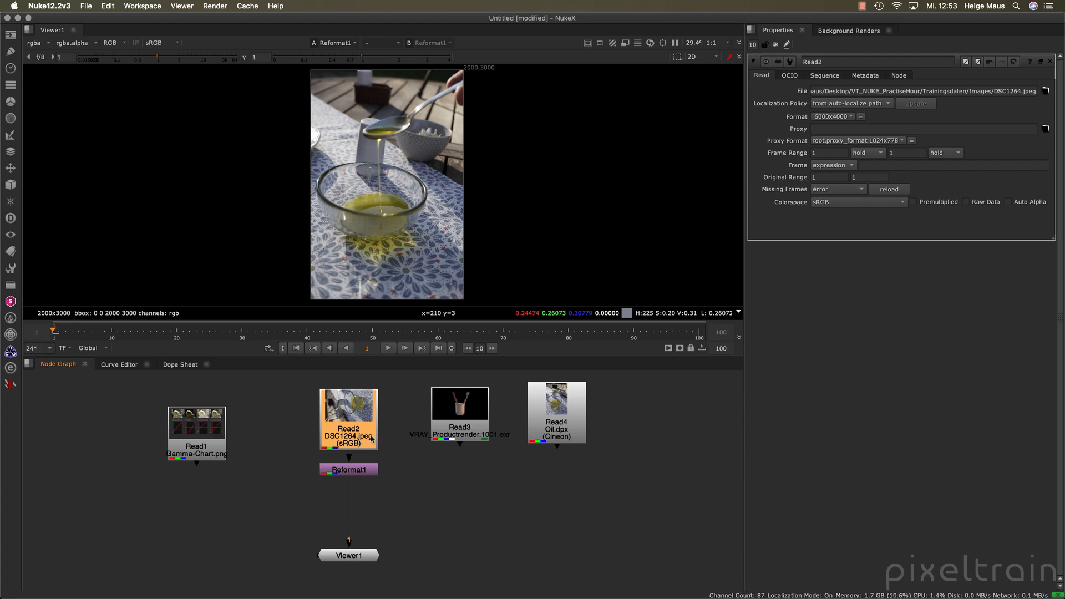
click(884, 203)
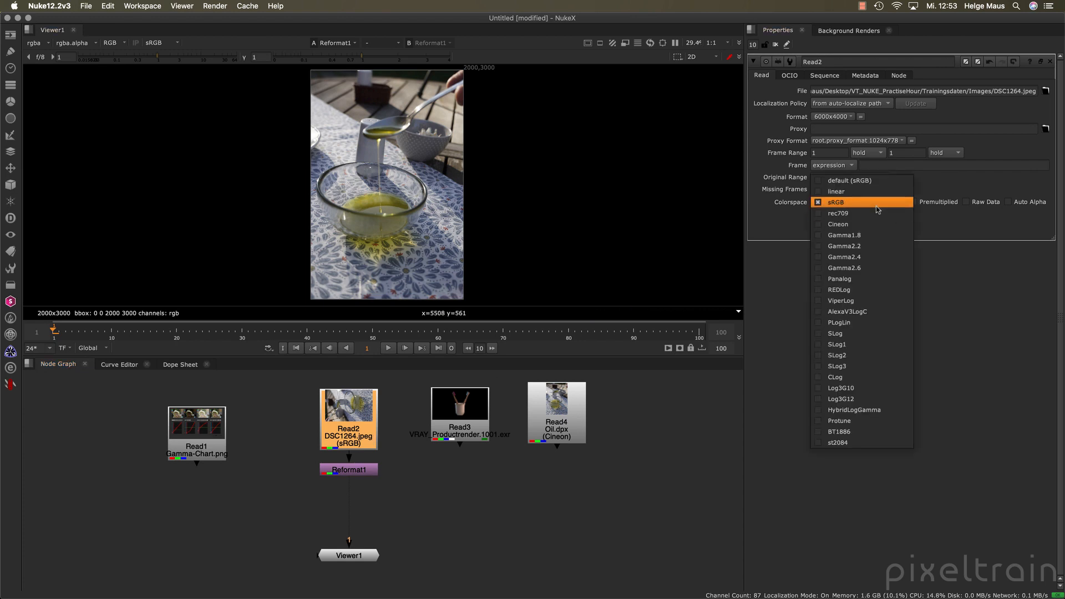
click(884, 184)
Step: Show the Oil.dpx Read node in the Viewer and check the colorspace setting in its properties
click(561, 428)
key(1)
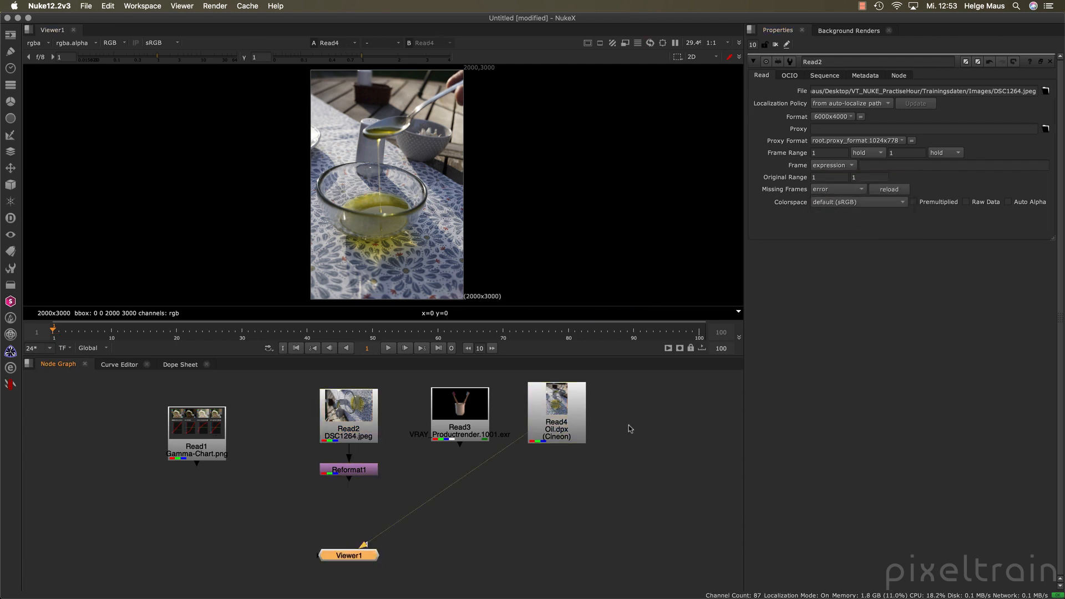
double_click(553, 431)
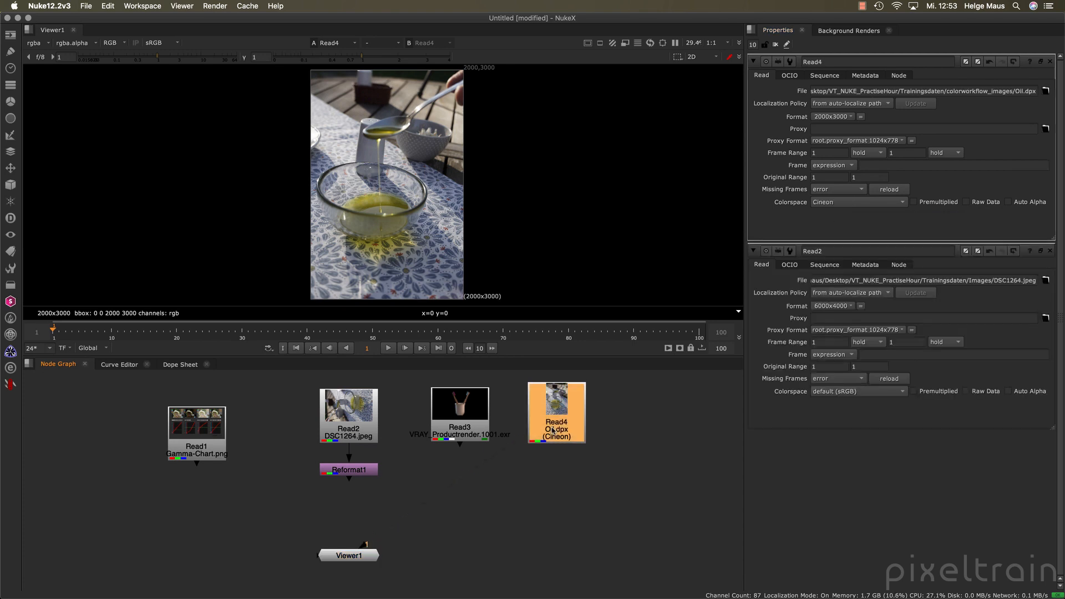
click(858, 203)
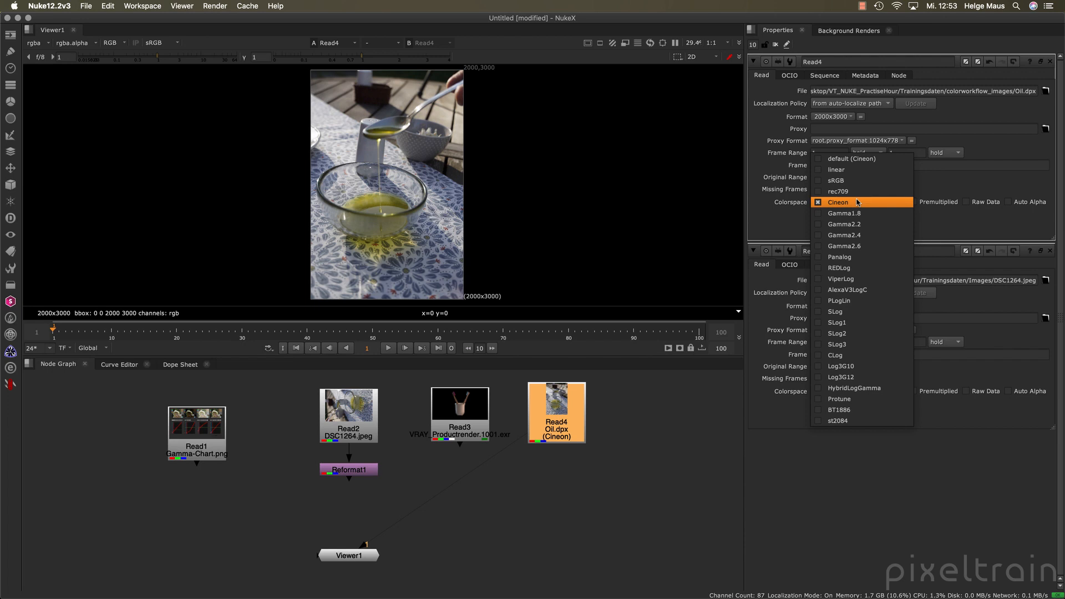
click(858, 203)
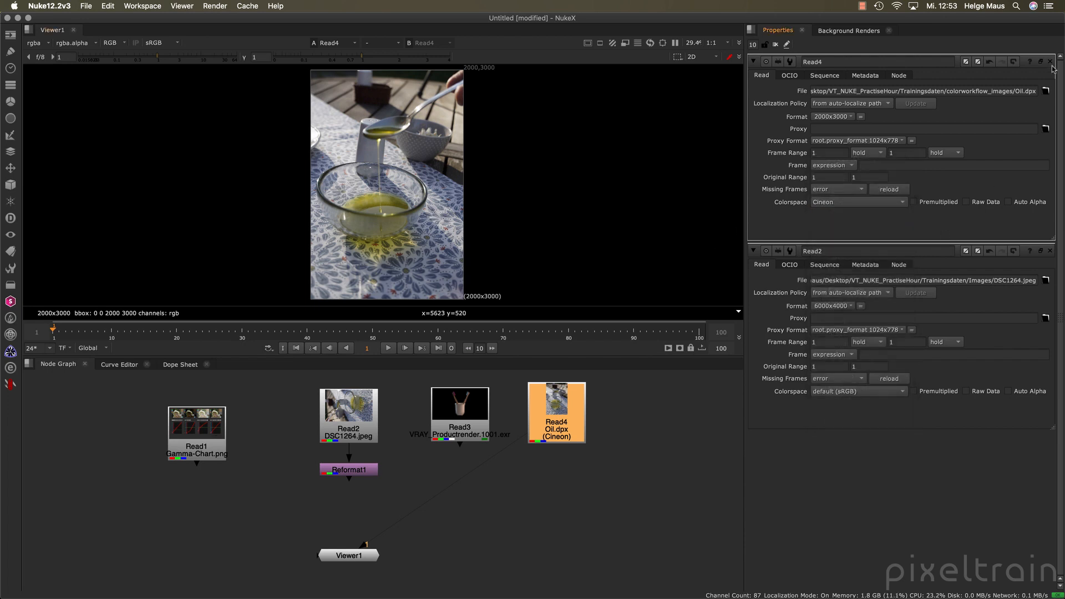
Step: Close the open node properties and show the VRAY_Productrender.1001.exr Read node in the Viewer with its settings open
click(1051, 63)
click(1051, 63)
double_click(460, 429)
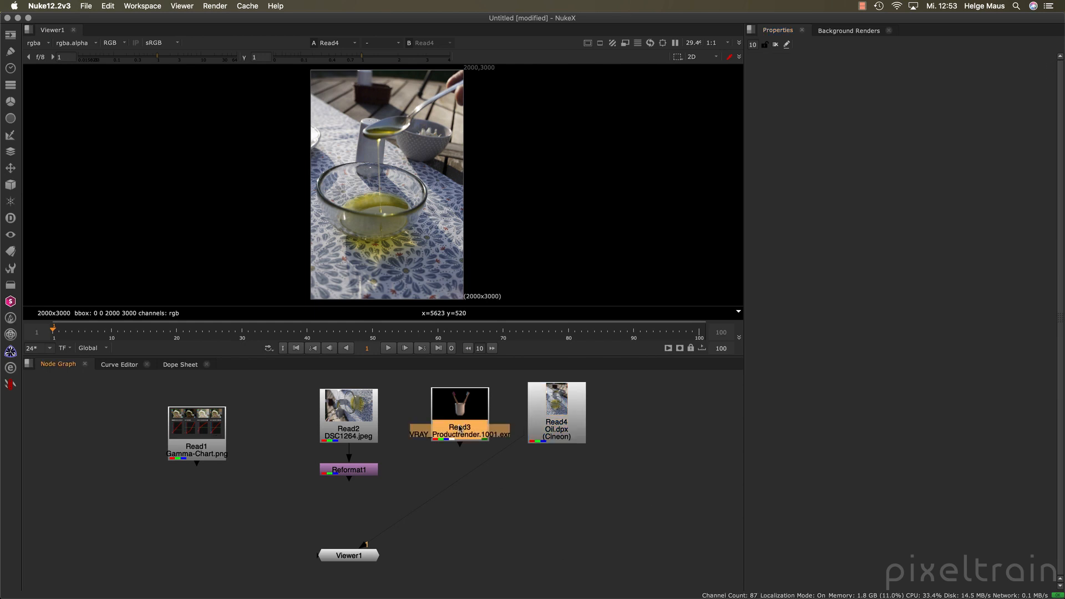
key(1)
scroll(411, 231, up, 6)
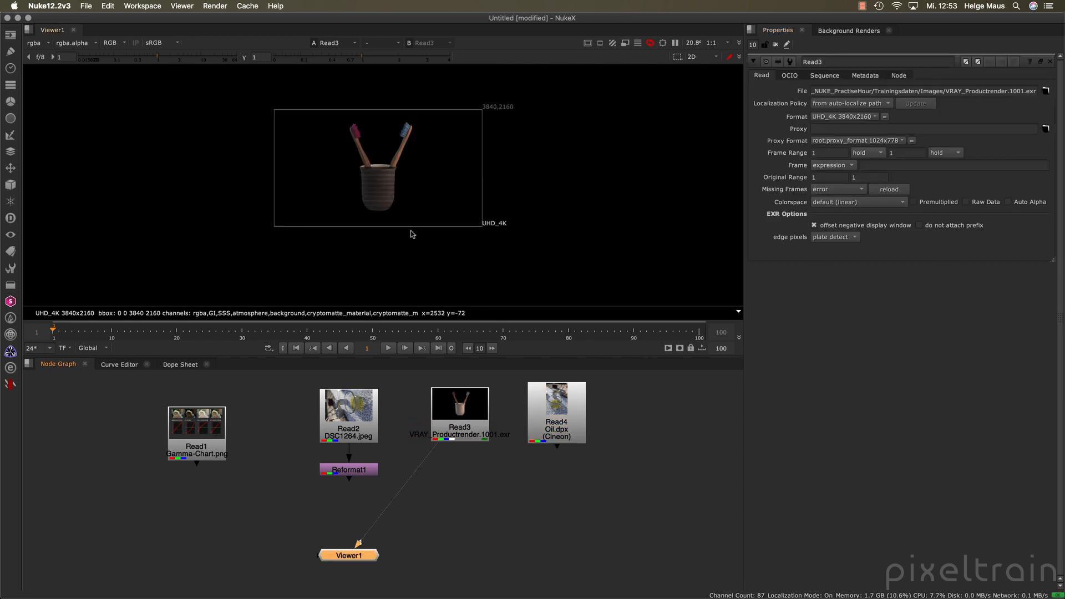
scroll(411, 235, down, 2)
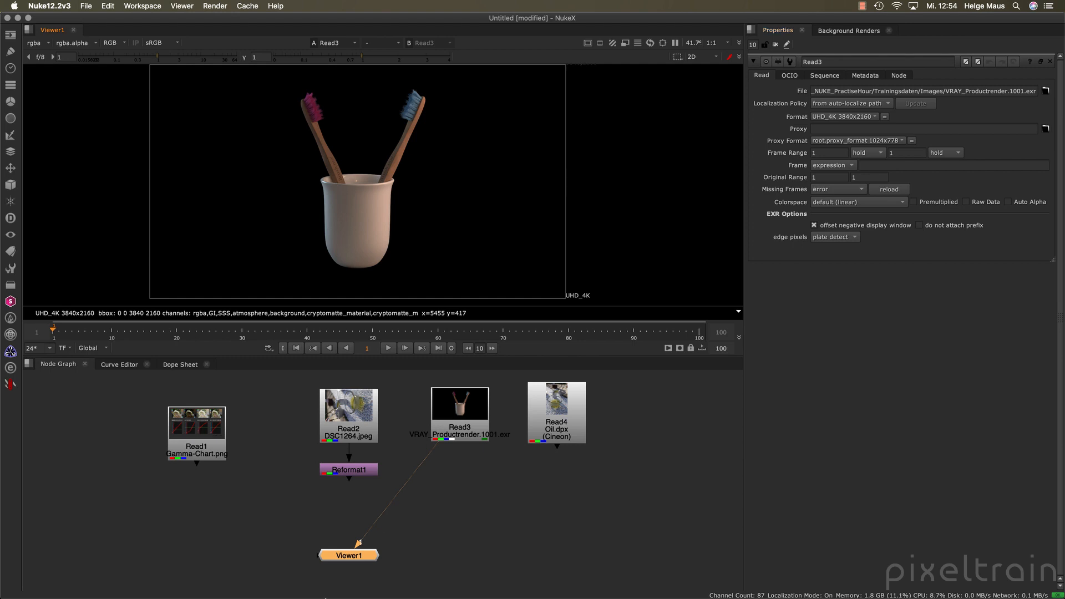
Step: Switch to Affinity Photo and display the channel list of DSC1264.jpeg
mouse_move(334, 590)
click(412, 584)
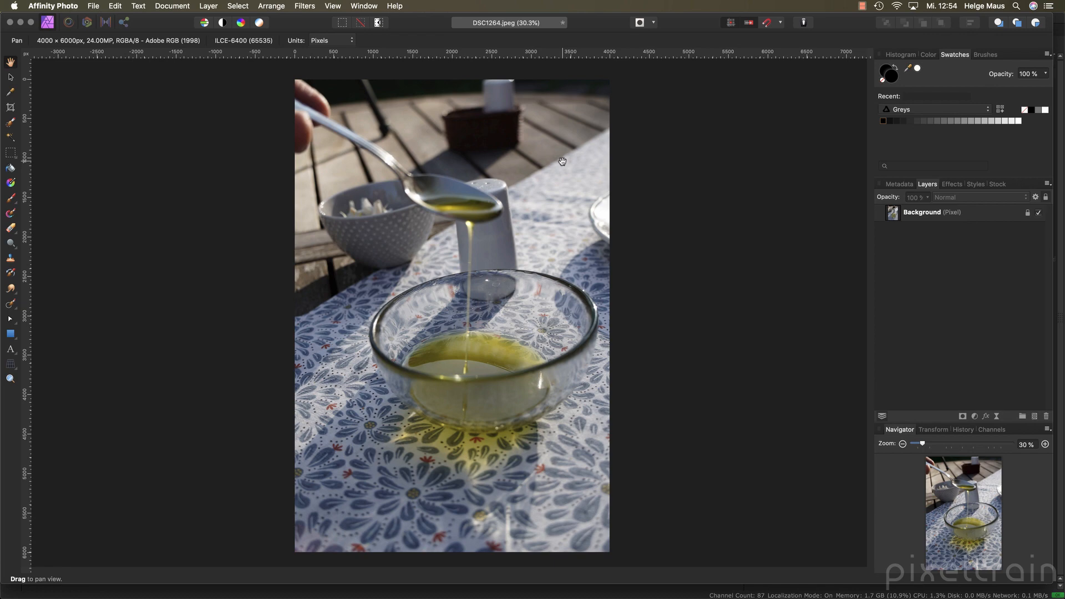
click(182, 6)
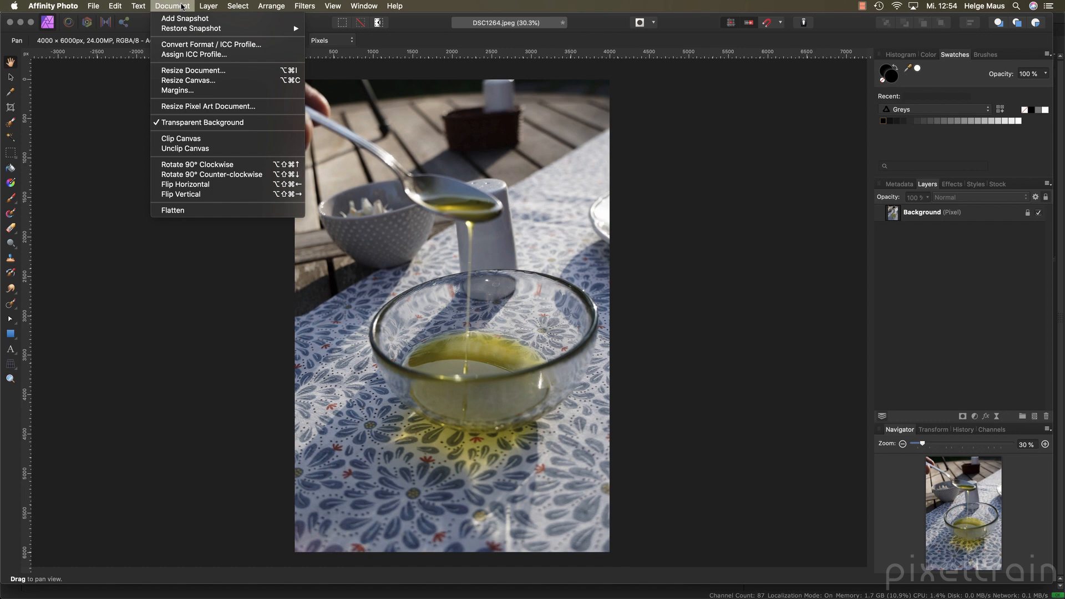
click(183, 6)
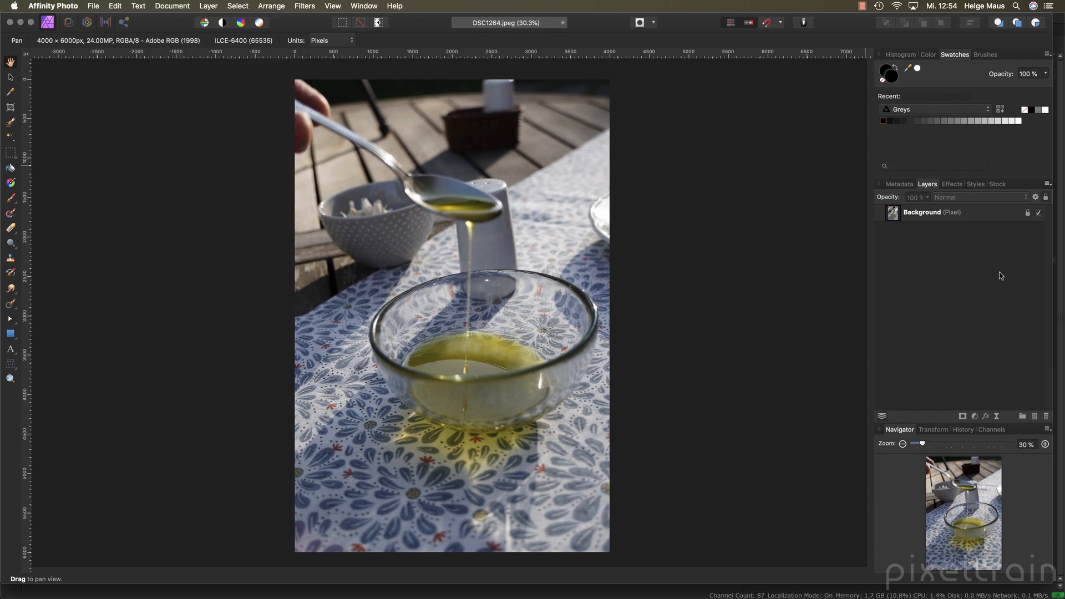
click(992, 431)
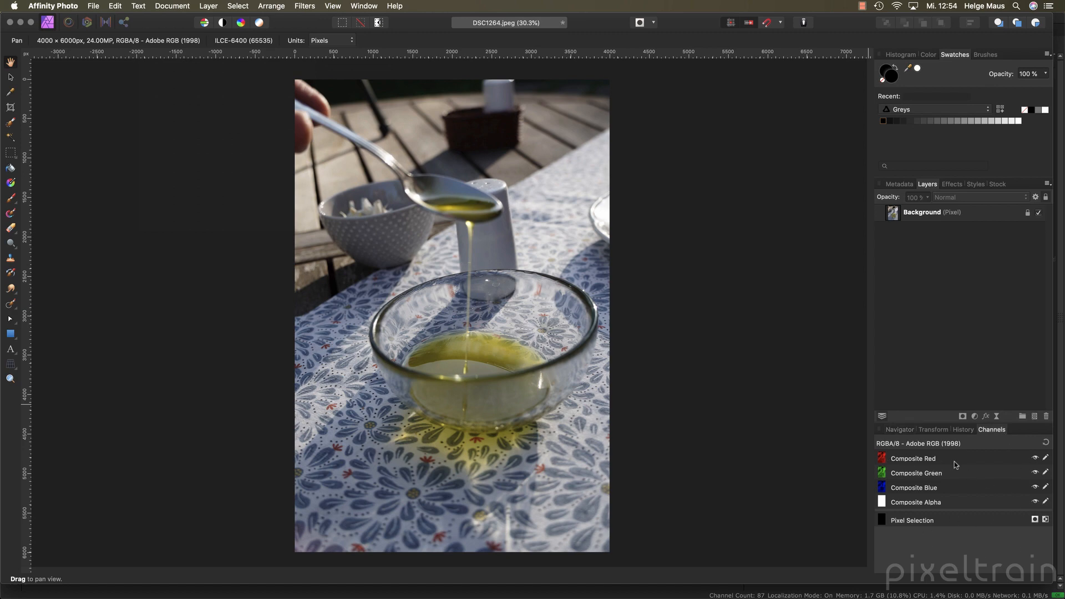
Step: View the composite red channel of the photo on its own, then restore the green, blue and alpha channels
click(1035, 459)
click(1036, 472)
click(1036, 487)
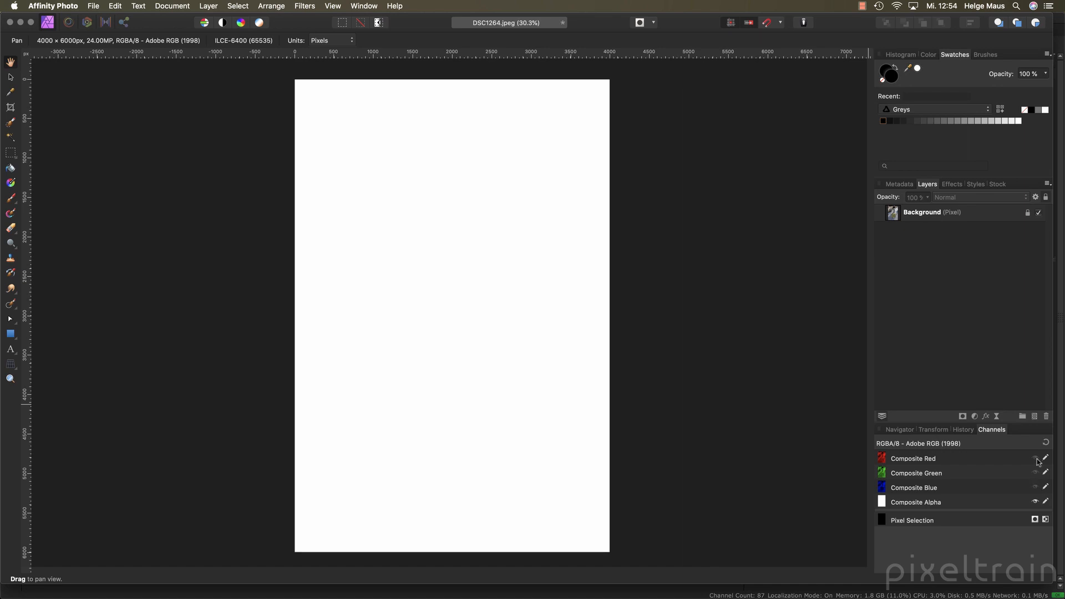
click(1035, 458)
click(971, 461)
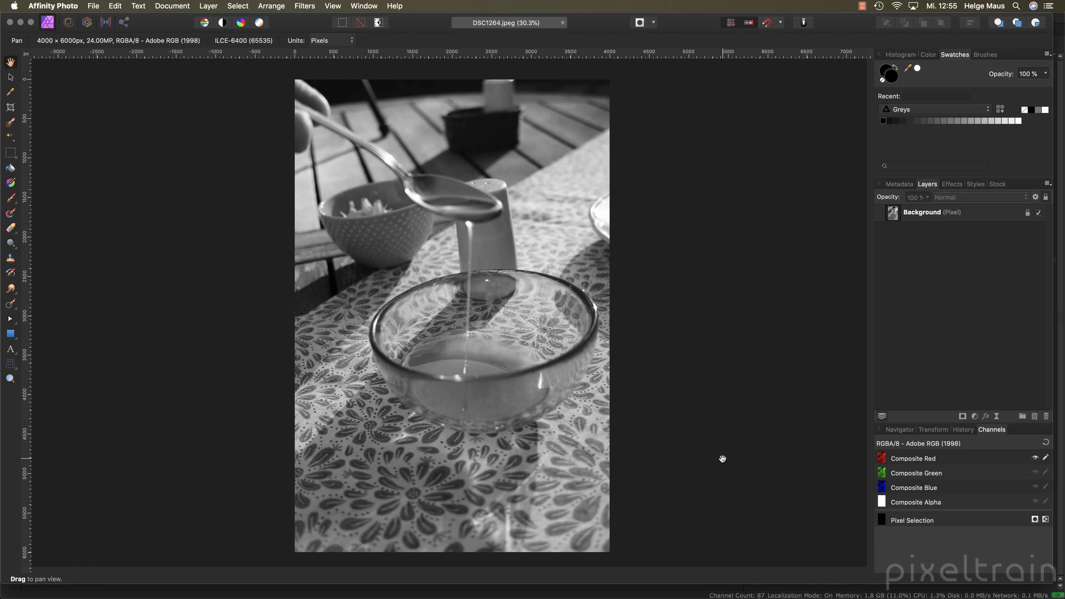
click(1035, 486)
click(1035, 473)
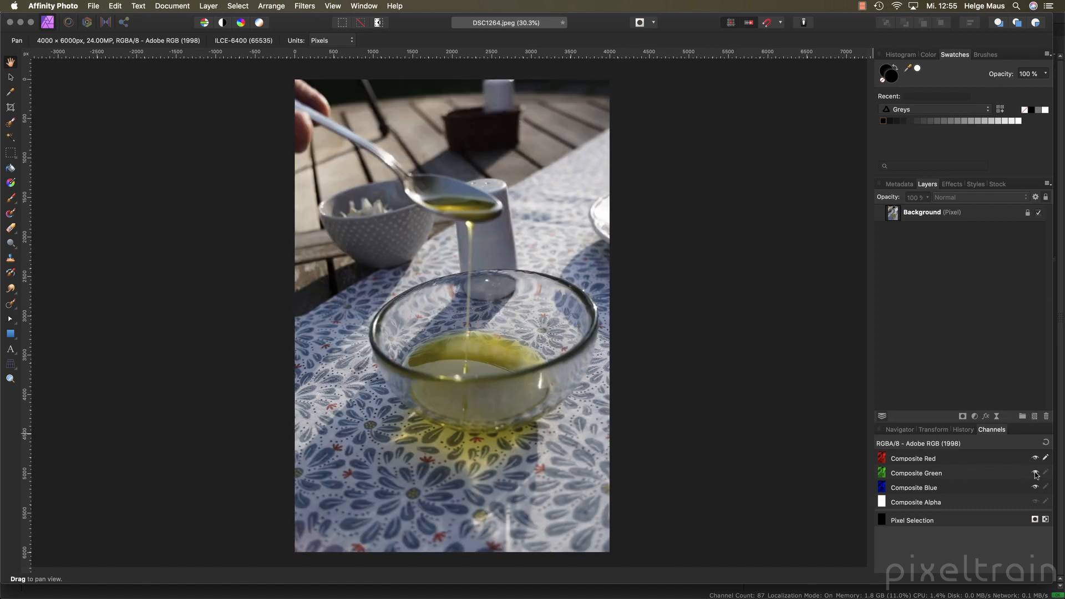
click(1035, 502)
click(903, 429)
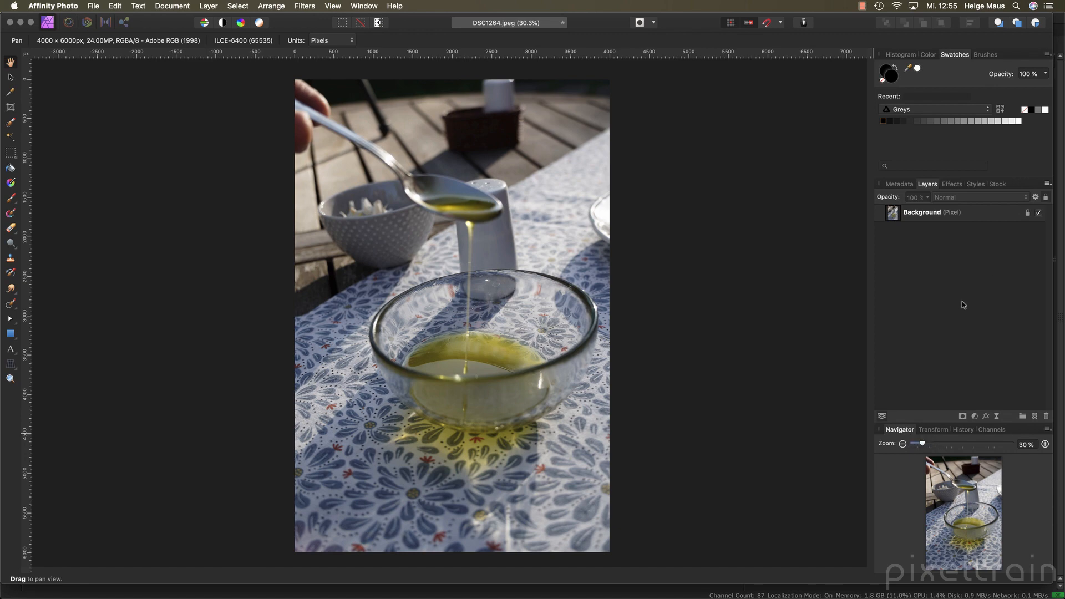
Step: Add an Exposure adjustment above the Background layer and set its exposure to 1
click(906, 217)
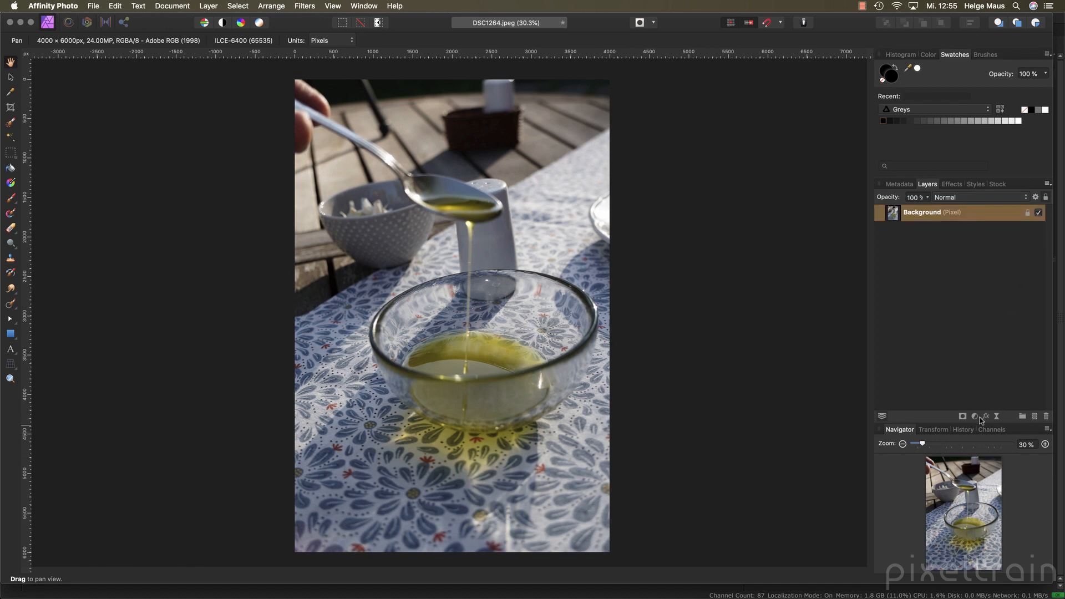
click(974, 417)
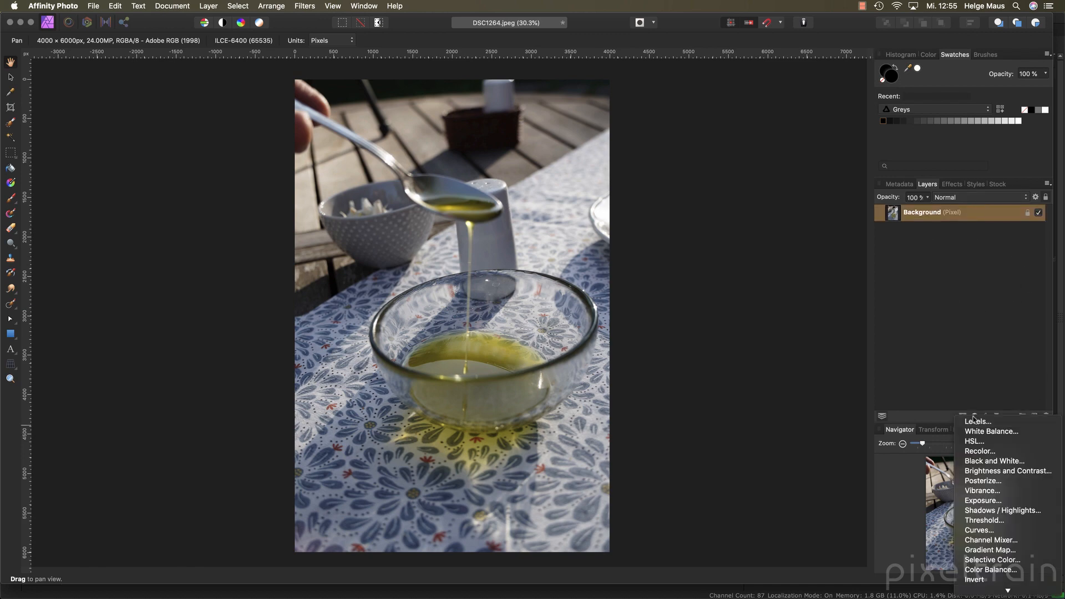
click(985, 500)
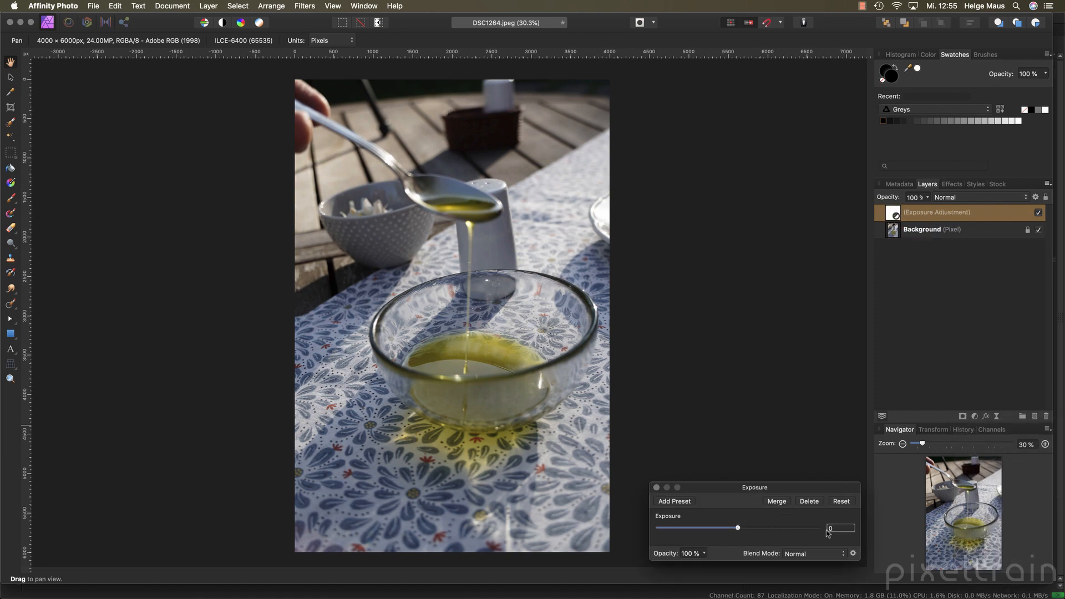
drag(749, 488, 737, 198)
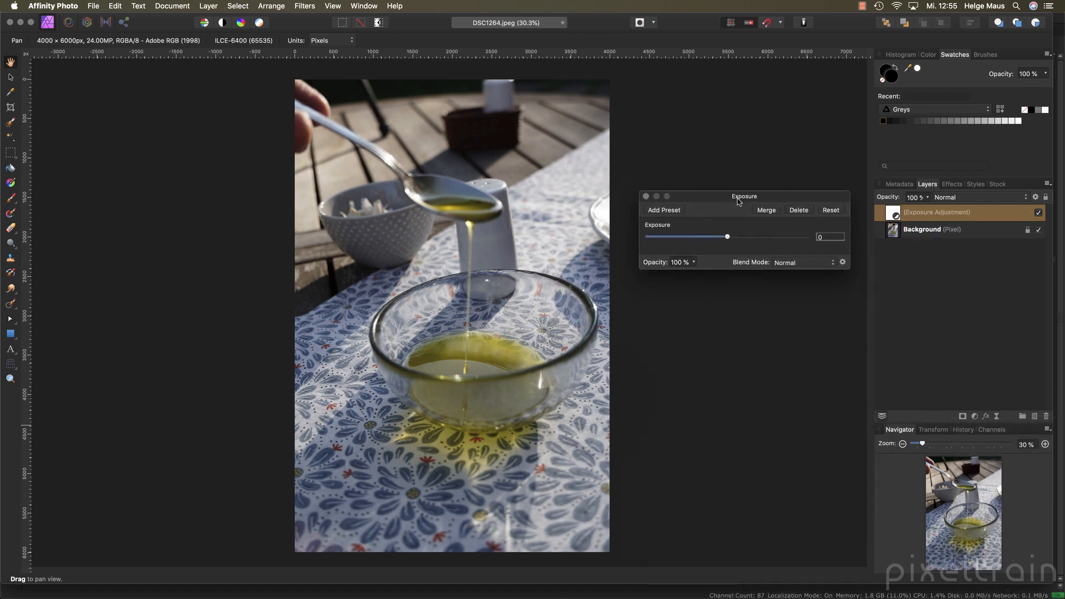
click(830, 237)
text(1)
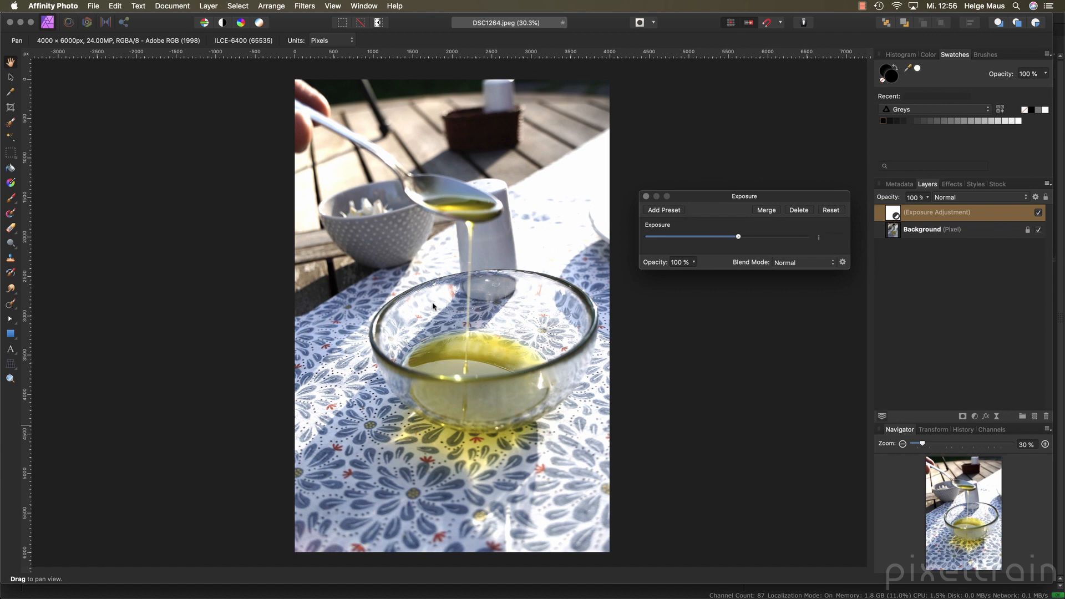
Step: Close the Exposure settings and sample the brightened tablecloth highlights with the Color Picker
click(10, 92)
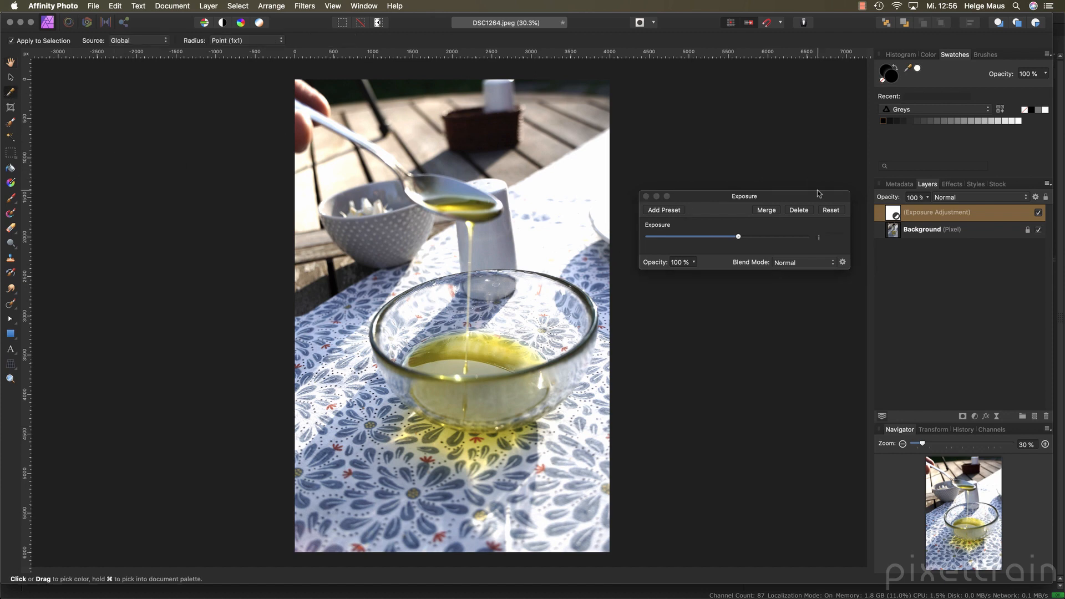
click(917, 299)
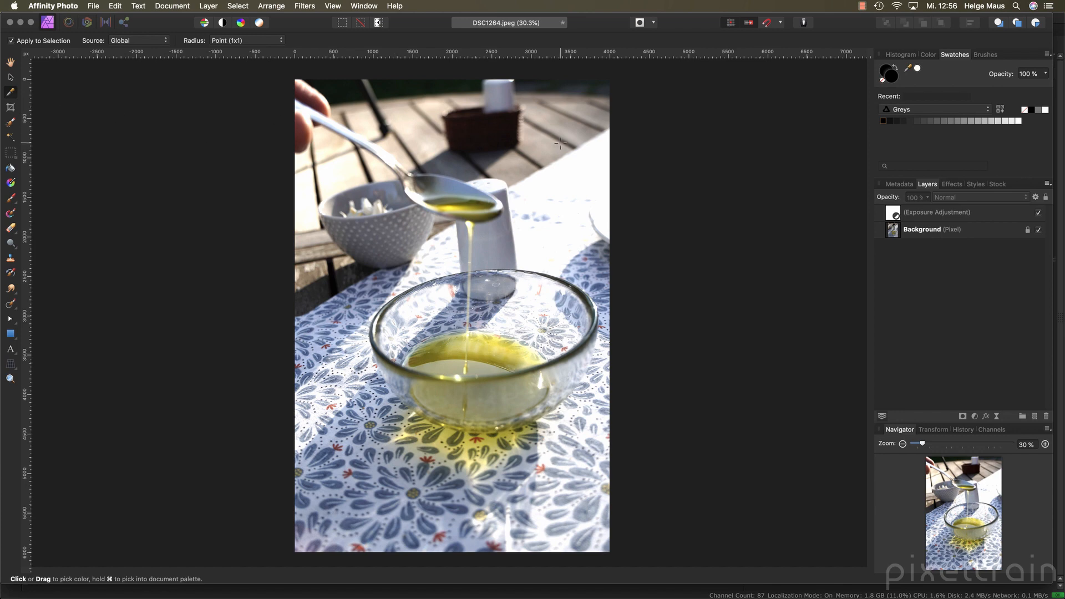
drag(571, 175, 571, 166)
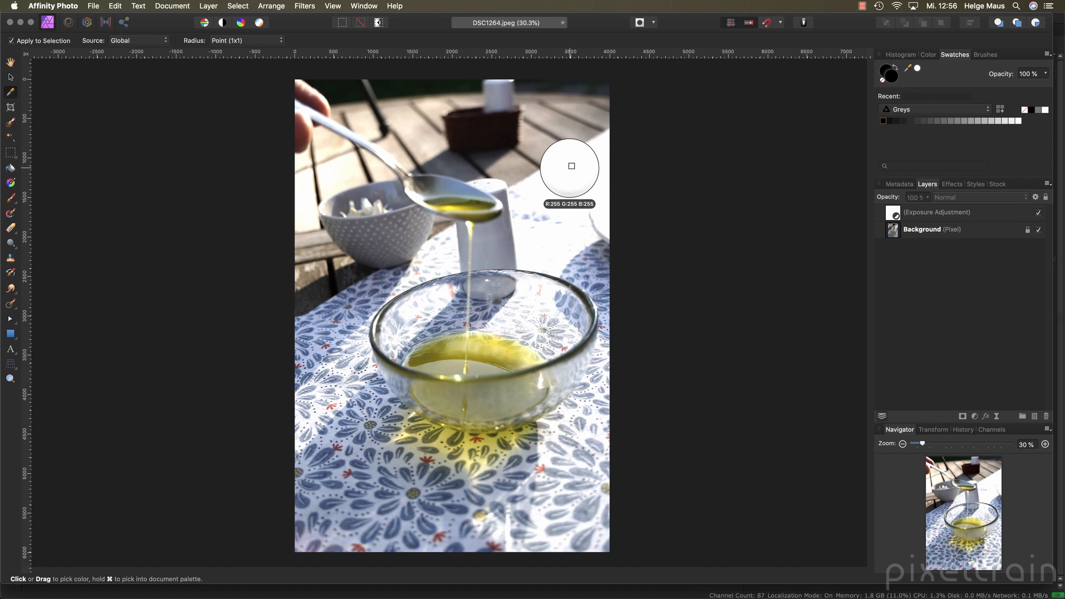
mouse_move(572, 166)
mouse_down()
mouse_move(547, 237)
mouse_move(582, 149)
mouse_up()
Step: Add a second Exposure adjustment above the first one and set its exposure to -1
click(986, 214)
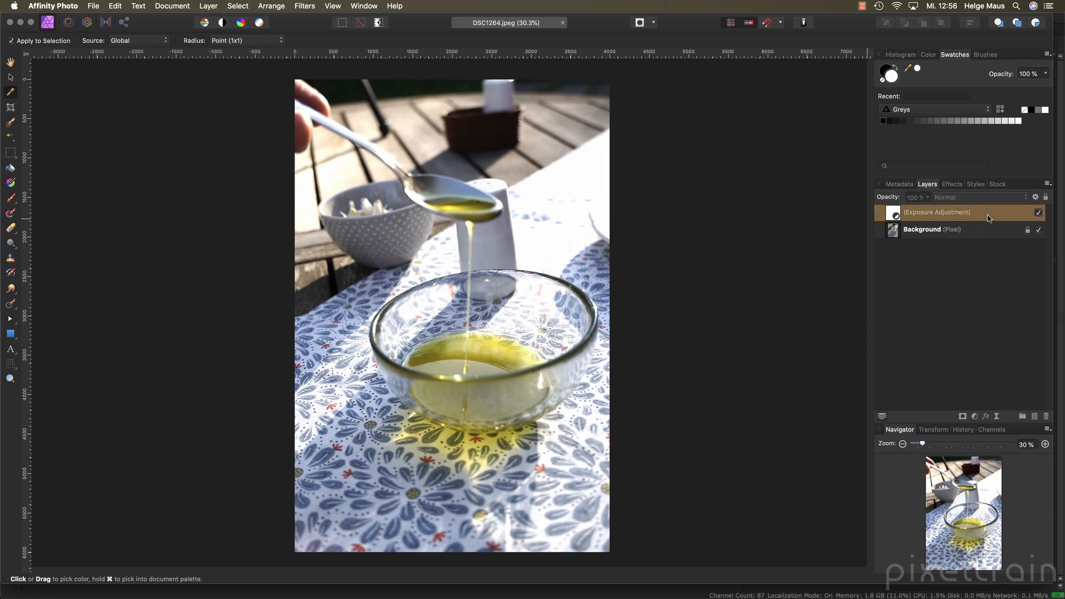
click(974, 416)
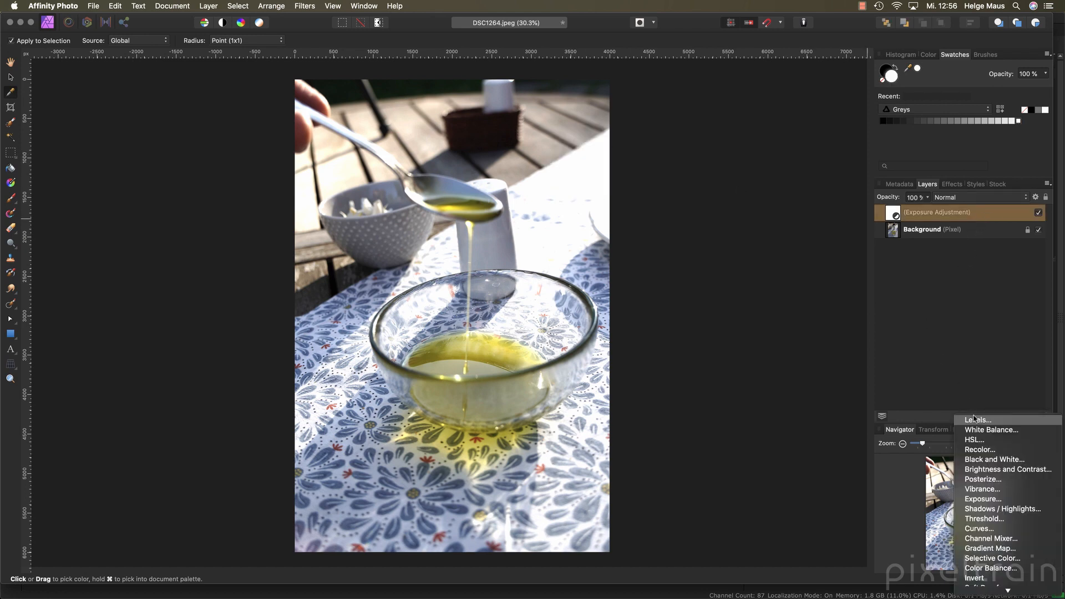
click(984, 499)
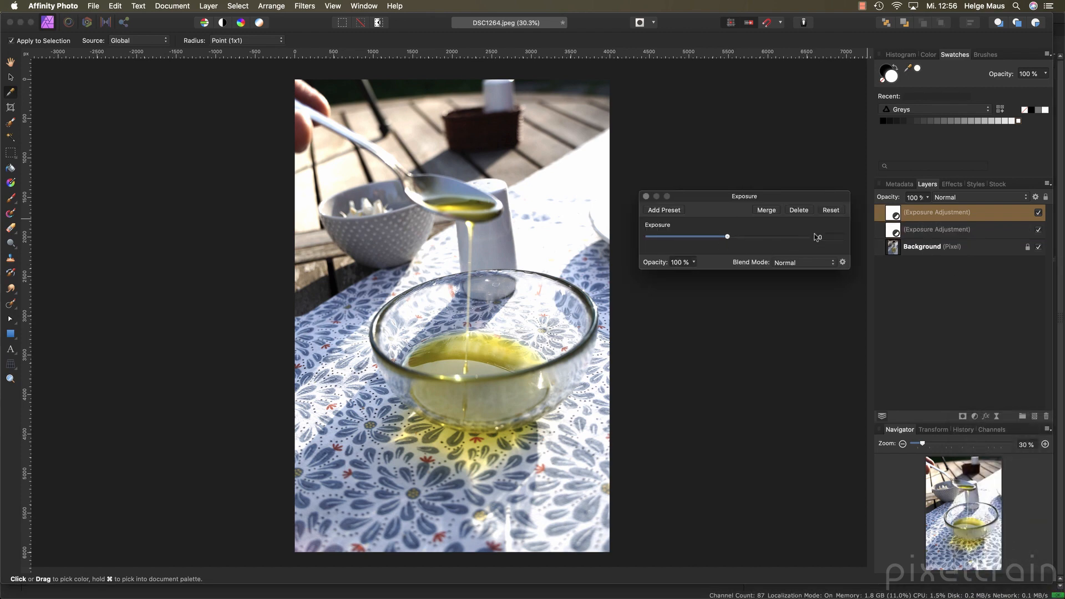
click(821, 239)
text(-1)
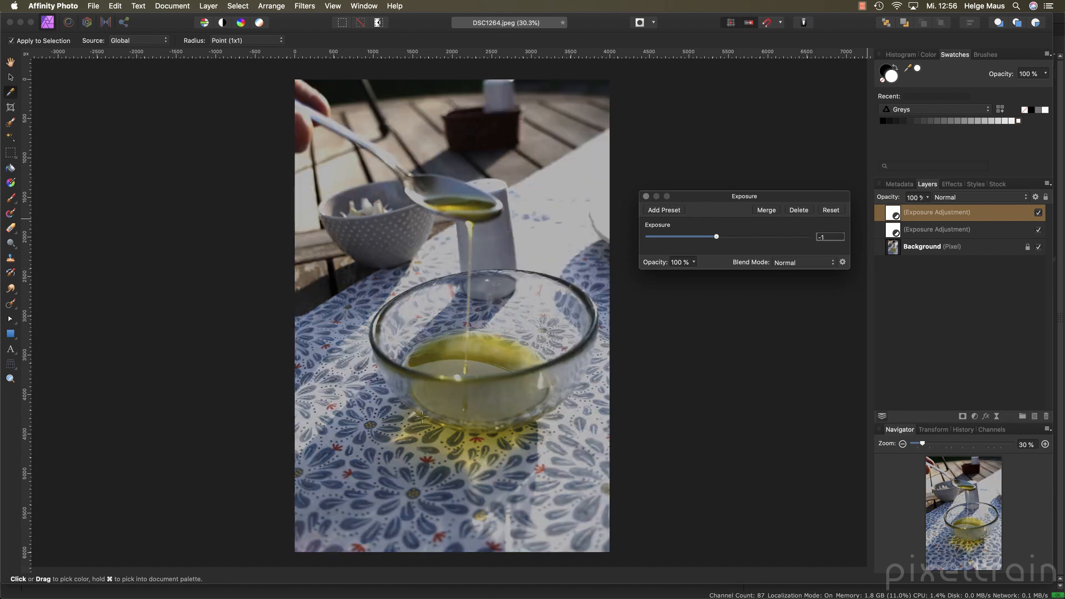
click(646, 196)
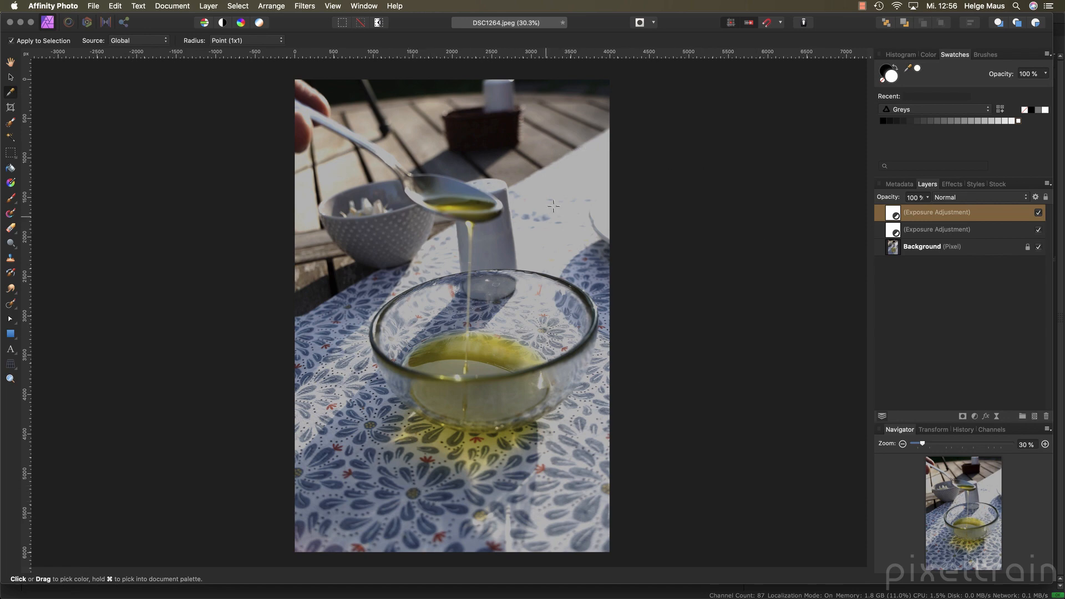
Step: Sample the tablecloth highlights again and compare the photo with both Exposure adjustments hidden and visible
mouse_move(570, 172)
mouse_down()
mouse_move(564, 178)
mouse_move(564, 164)
mouse_move(570, 191)
mouse_move(548, 247)
mouse_move(568, 173)
mouse_move(594, 155)
mouse_move(555, 176)
mouse_move(587, 159)
mouse_move(573, 171)
mouse_up()
click(1038, 229)
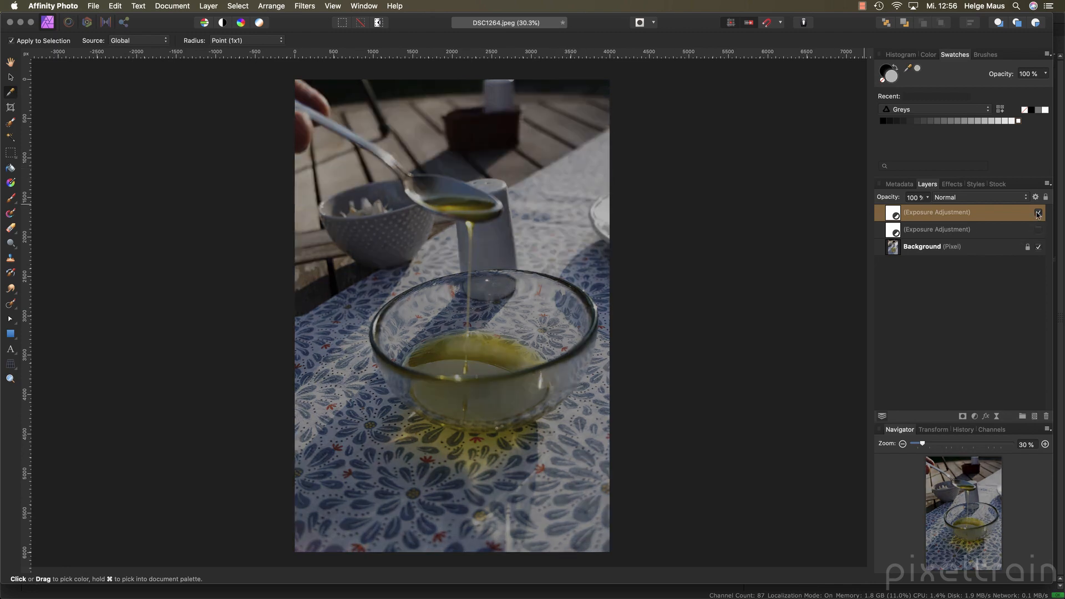
click(1039, 213)
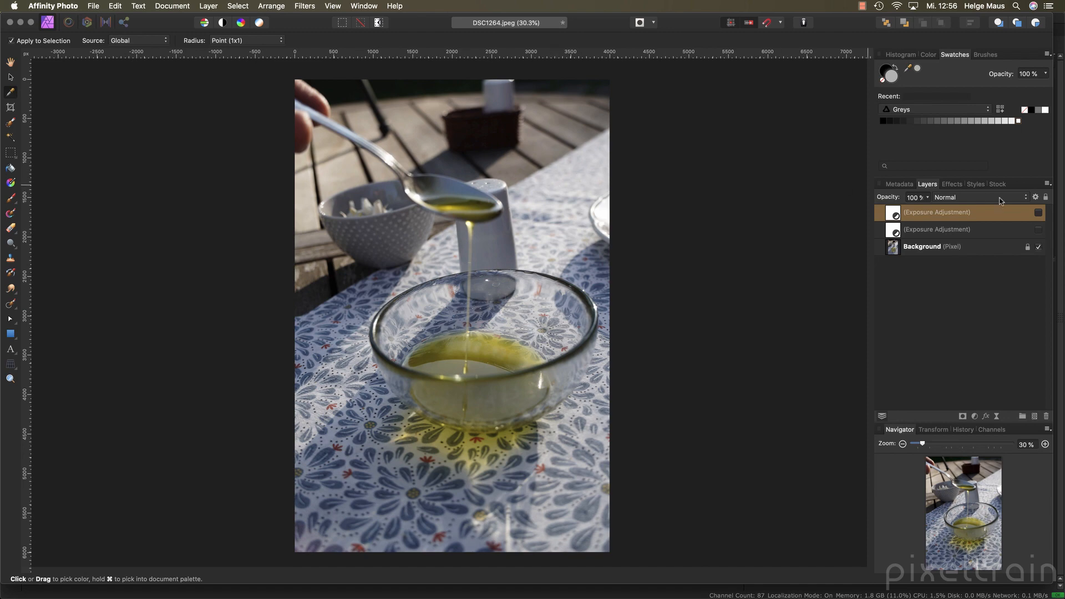
click(1038, 213)
click(1038, 229)
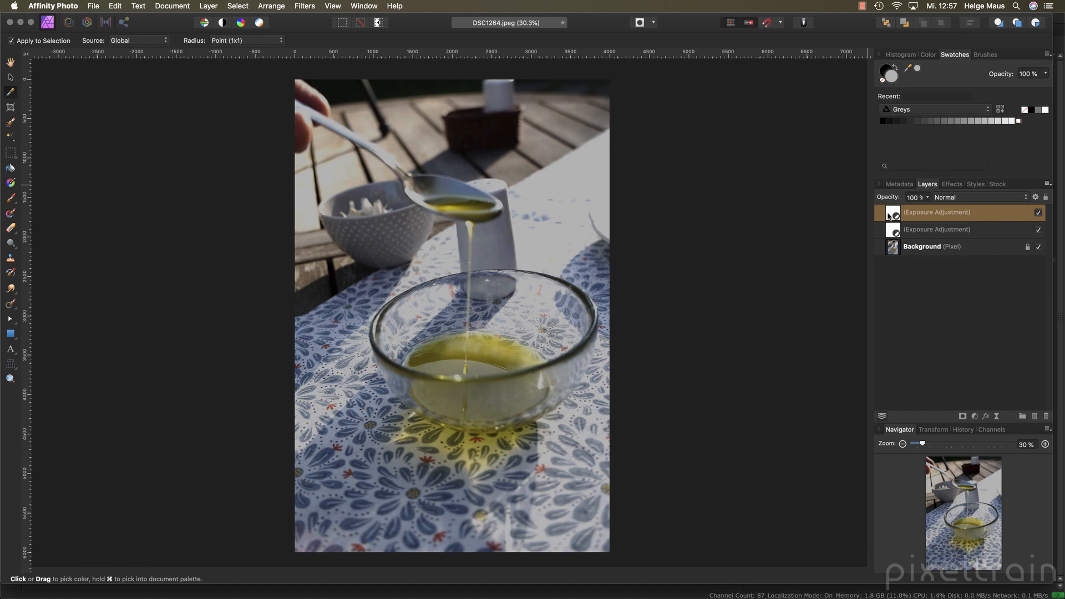
Step: Switch back to Nuke, show the Reformat node in the Viewer and place the Viewer node below it
mouse_move(480, 592)
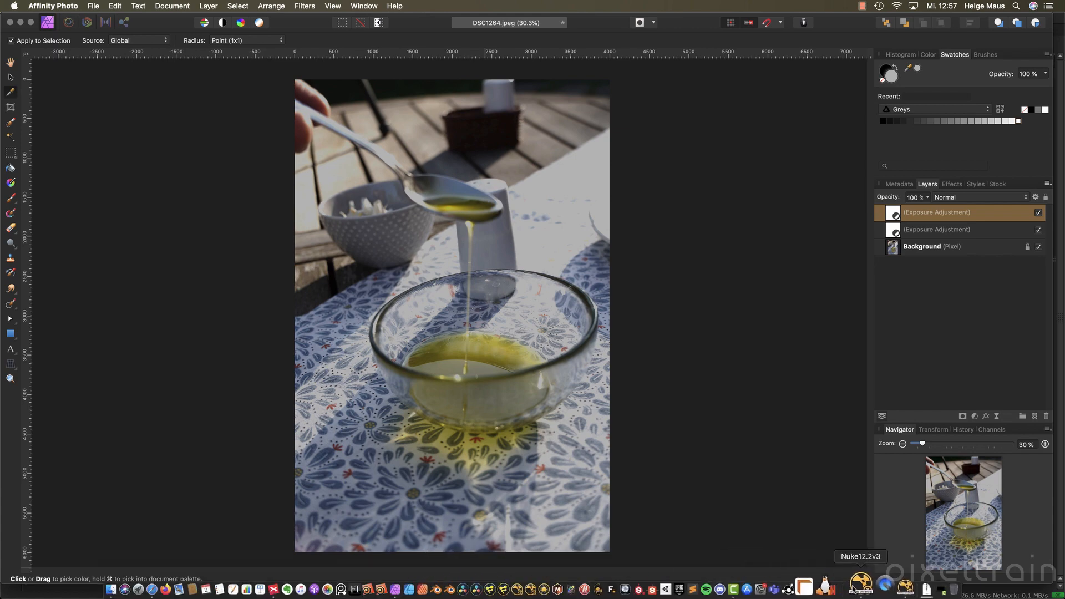
key(super+Tab)
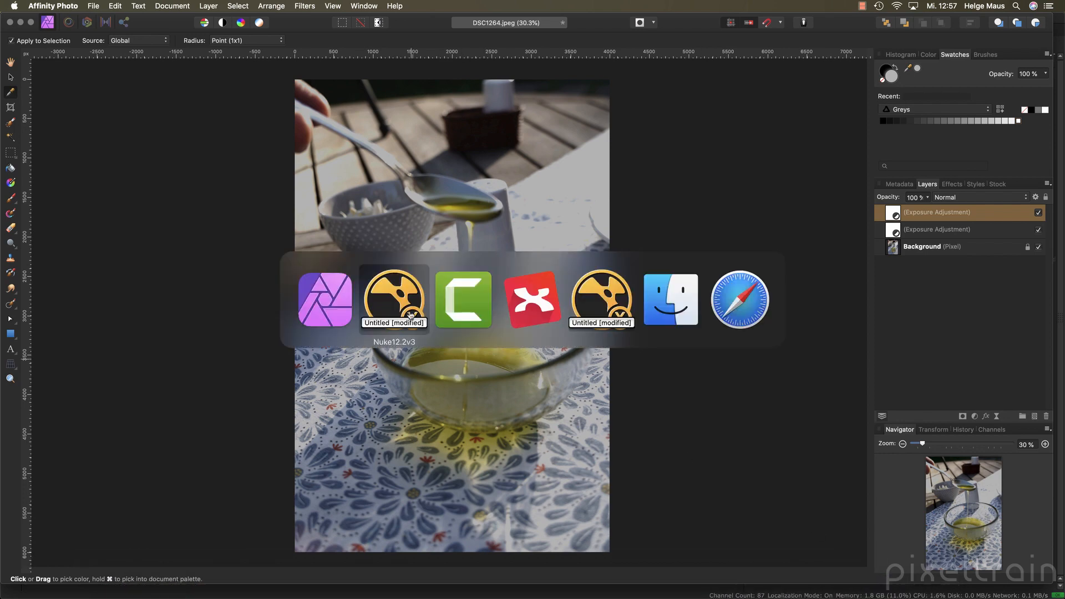
click(411, 315)
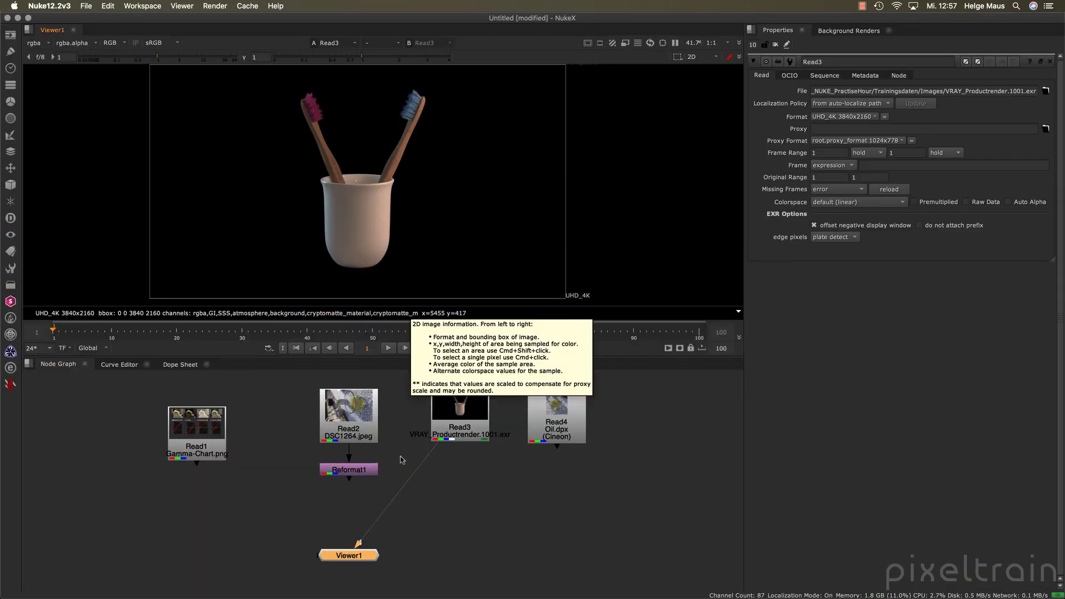
drag(361, 557, 463, 556)
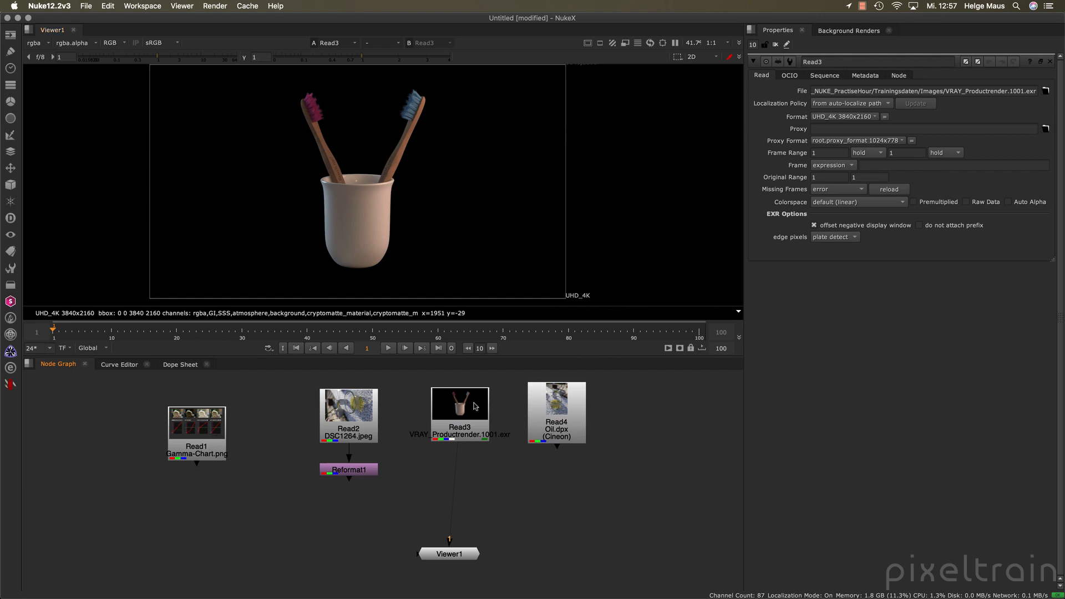
click(356, 473)
key(1)
scroll(428, 191, down, 10)
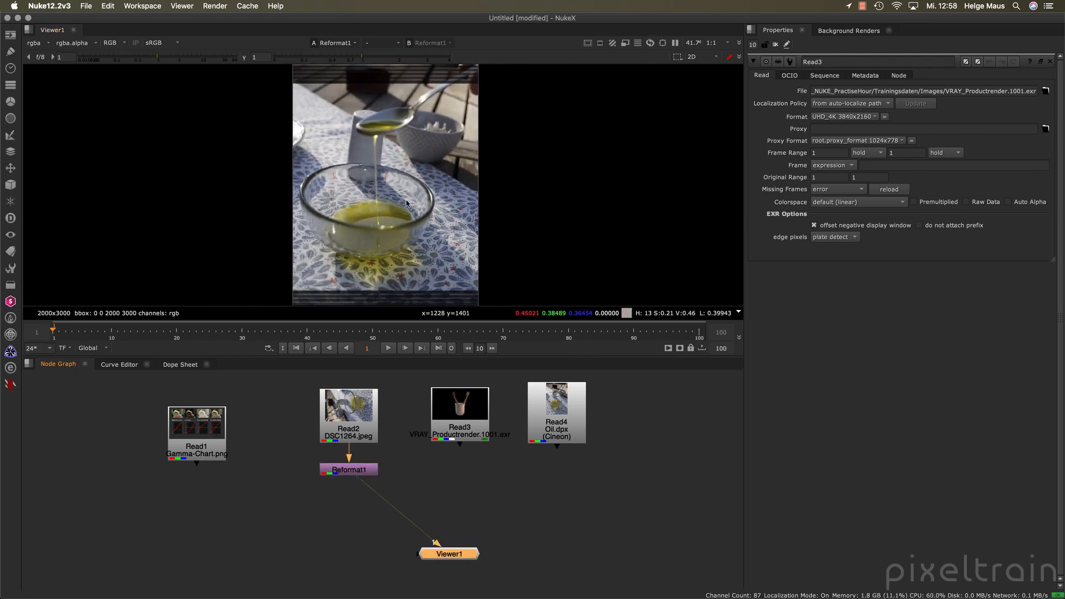
middle_drag(428, 191, 425, 184)
drag(446, 560, 343, 556)
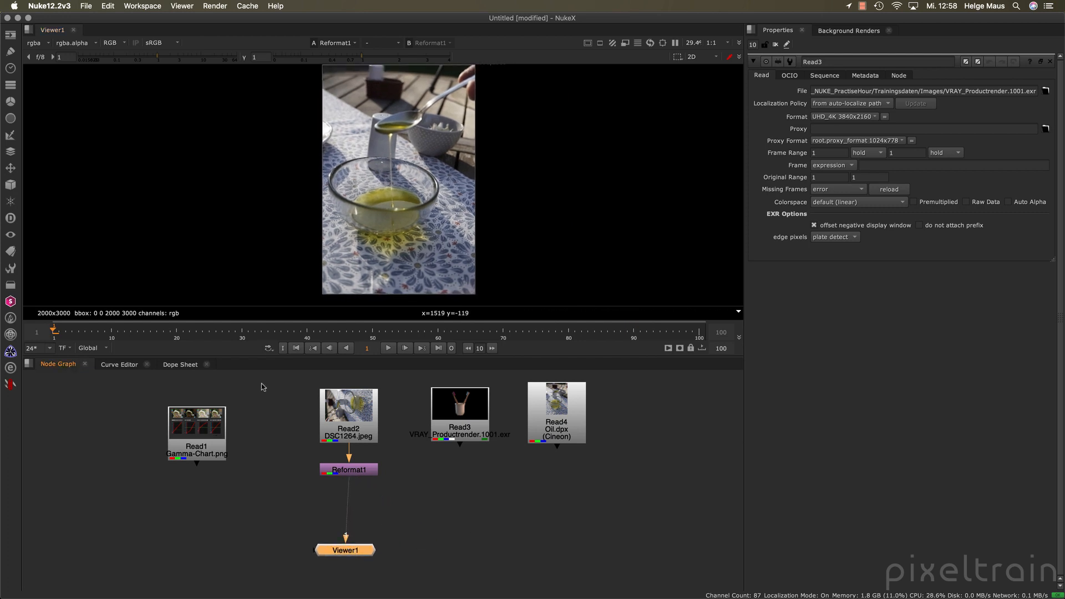
Step: Insert an Exposure node between the Reformat node and the Viewer, with the Viewer node placed below it
click(11, 103)
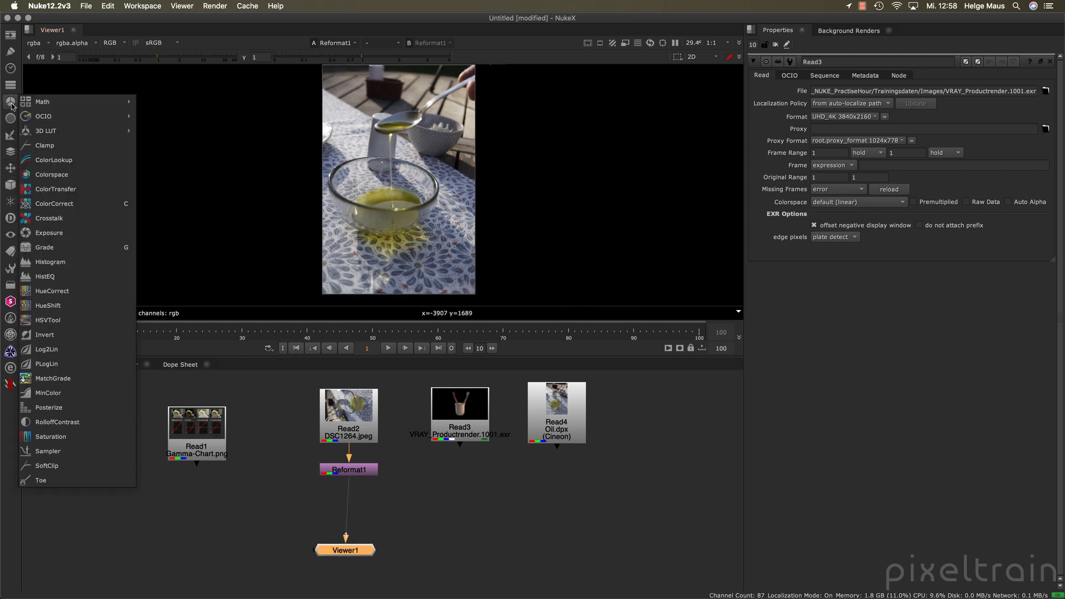
click(48, 232)
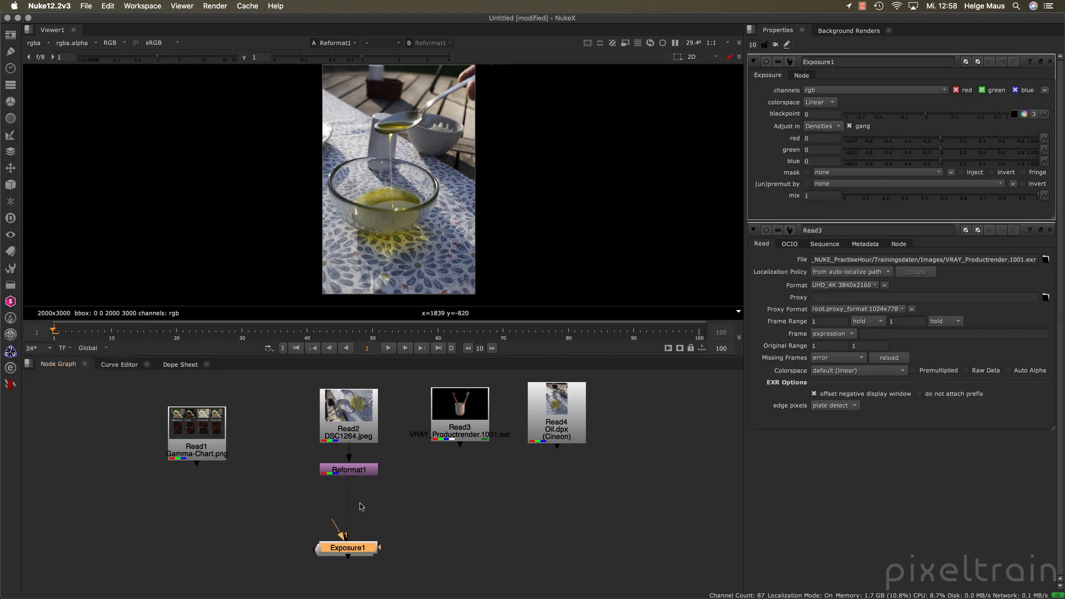
drag(361, 549, 355, 514)
click(356, 551)
drag(337, 578, 356, 574)
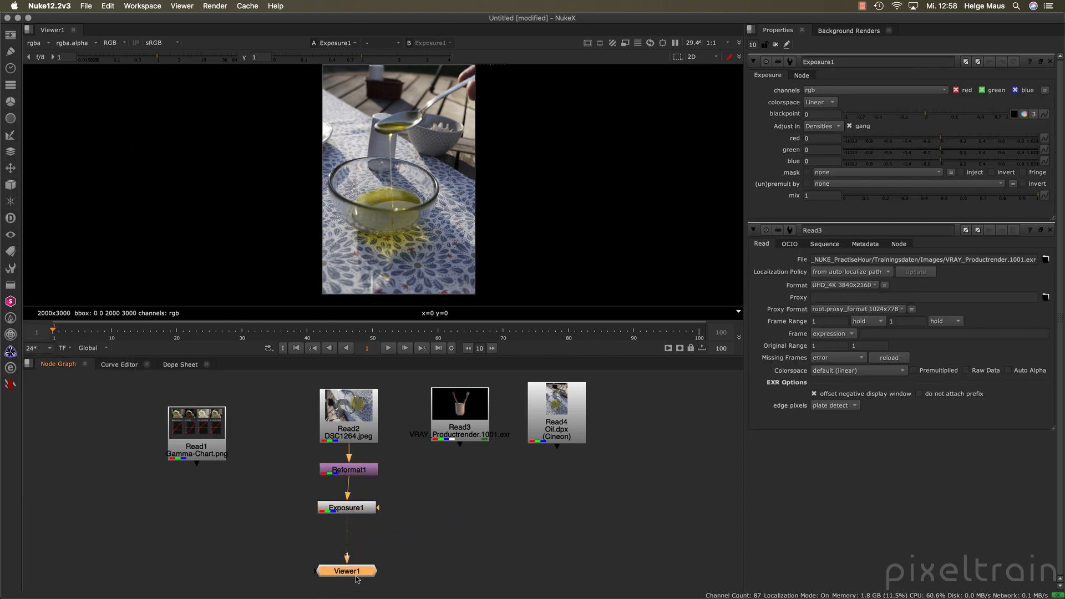
Step: Set the new Exposure node's ganged red, green and blue densities to 0.2 and inspect the brightened tablecloth's pixel values
click(364, 509)
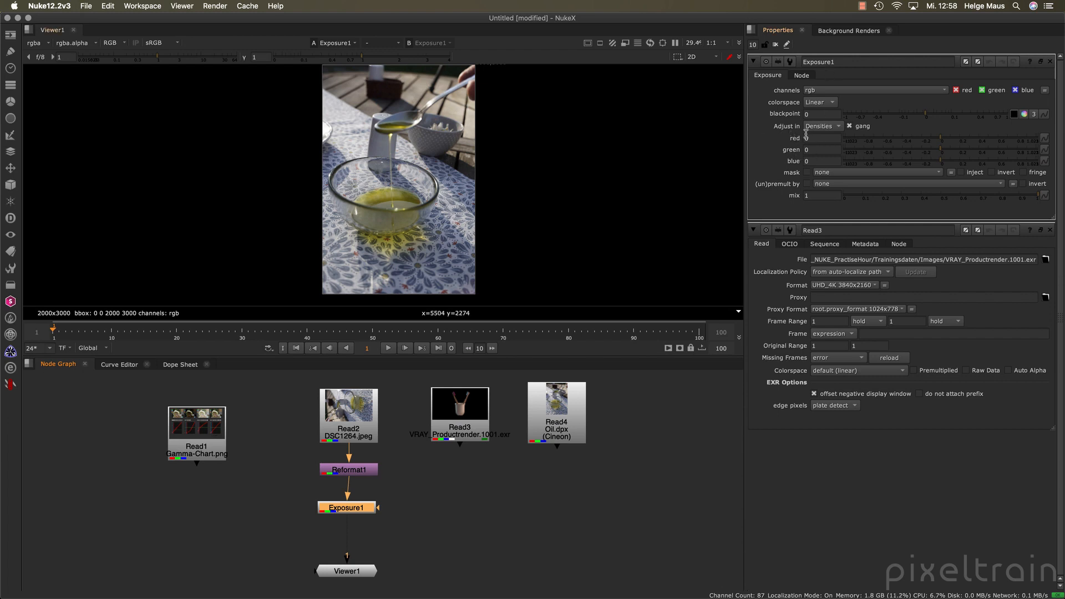
click(850, 127)
click(850, 127)
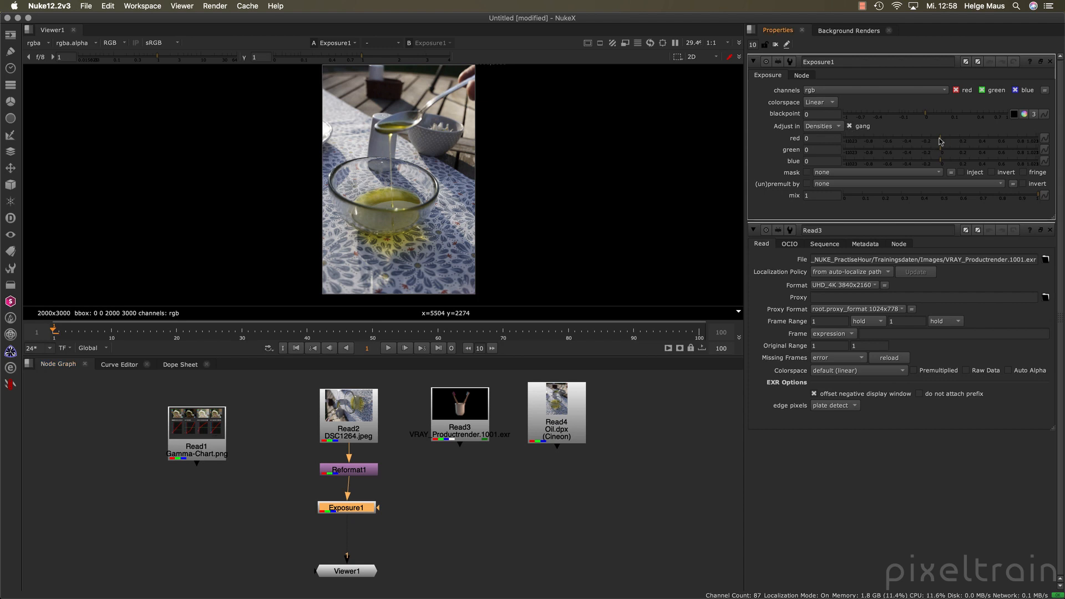
mouse_move(943, 142)
mouse_down()
mouse_move(983, 144)
mouse_move(961, 144)
mouse_up()
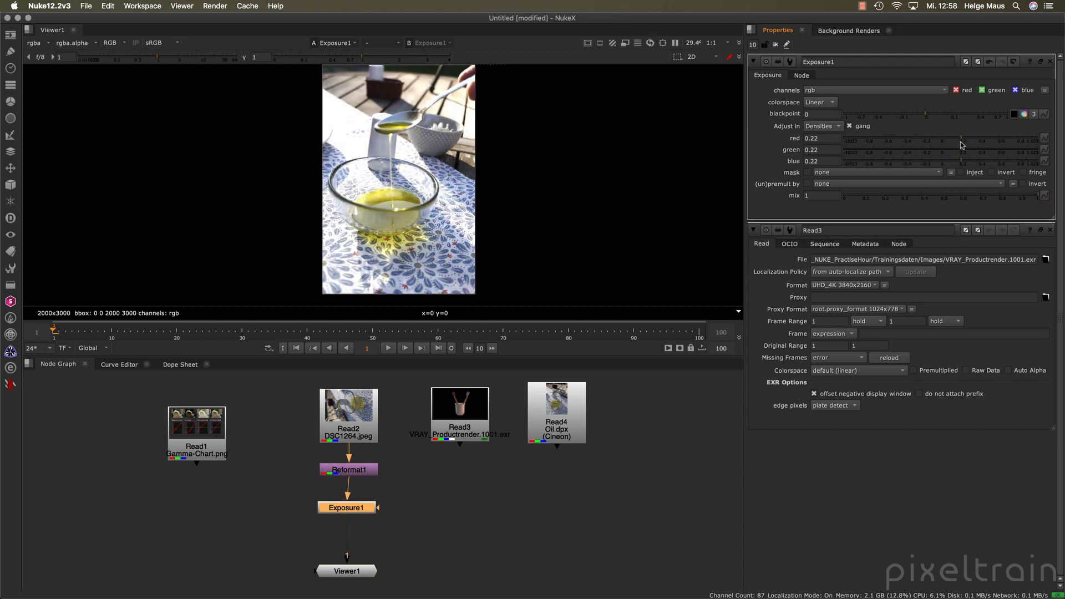
click(824, 139)
text(0.2)
key(Tab)
scroll(426, 150, up, 4)
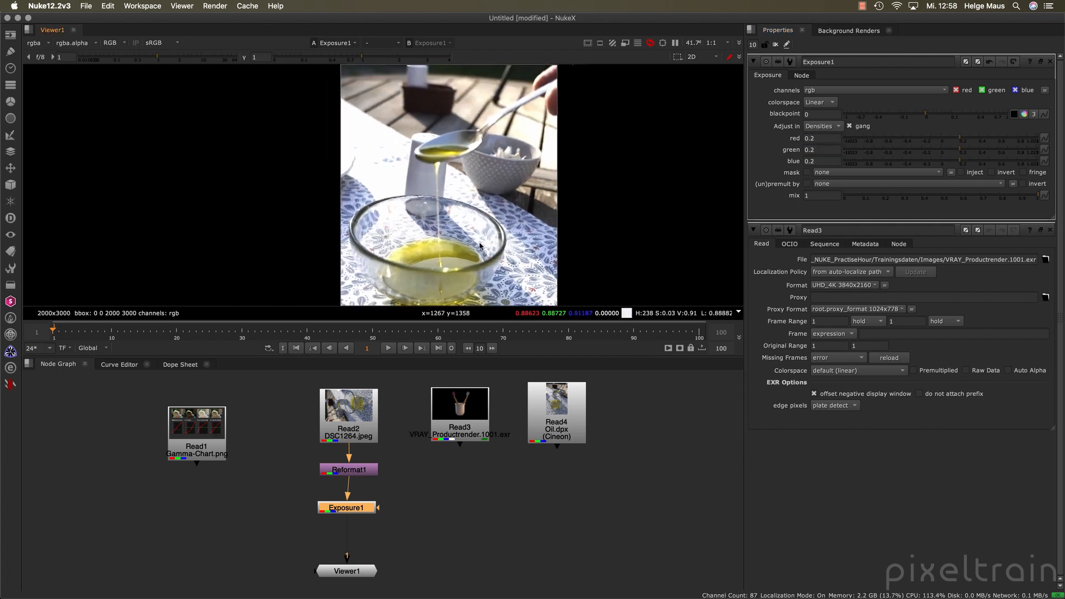
scroll(427, 148, up, 1)
middle_drag(426, 149, 492, 178)
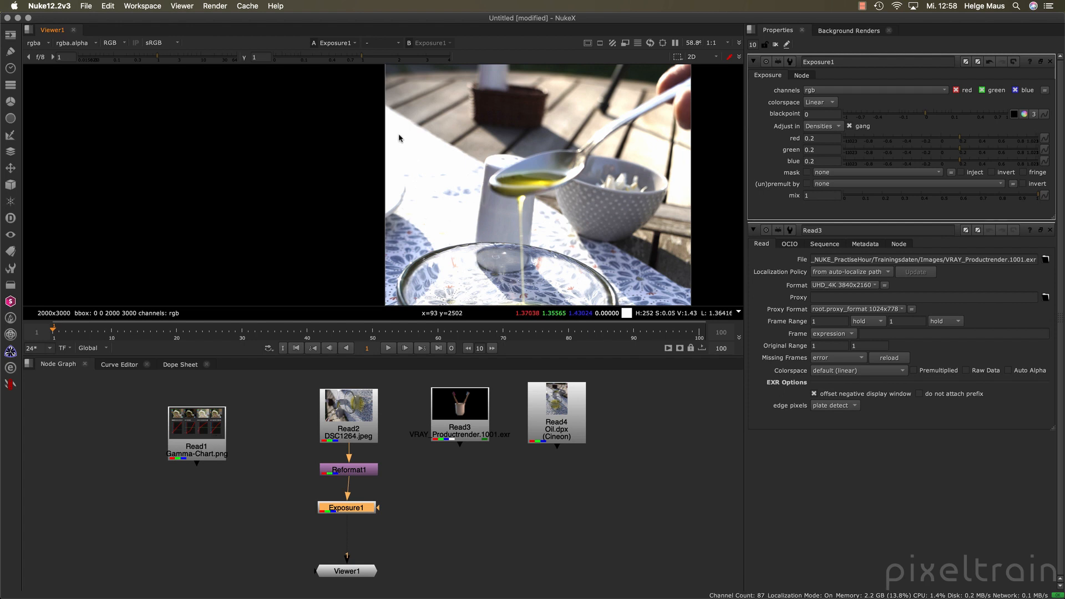
Step: Place the Exposure node directly under the Reformat node and add a second Exposure node between it and the Viewer
drag(362, 509, 364, 495)
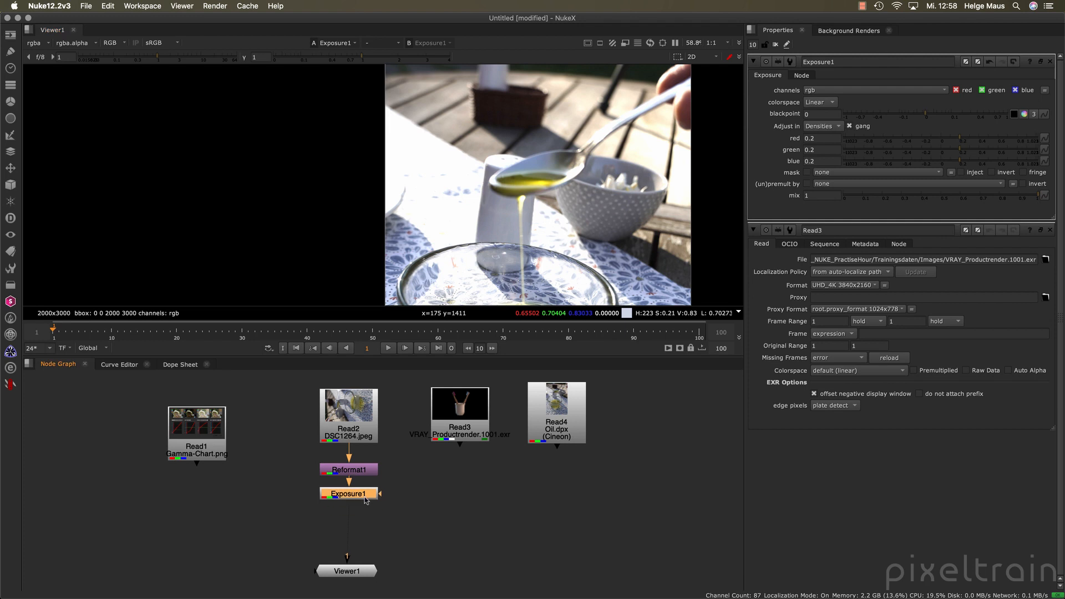
click(420, 527)
key(Tab)
text(exp)
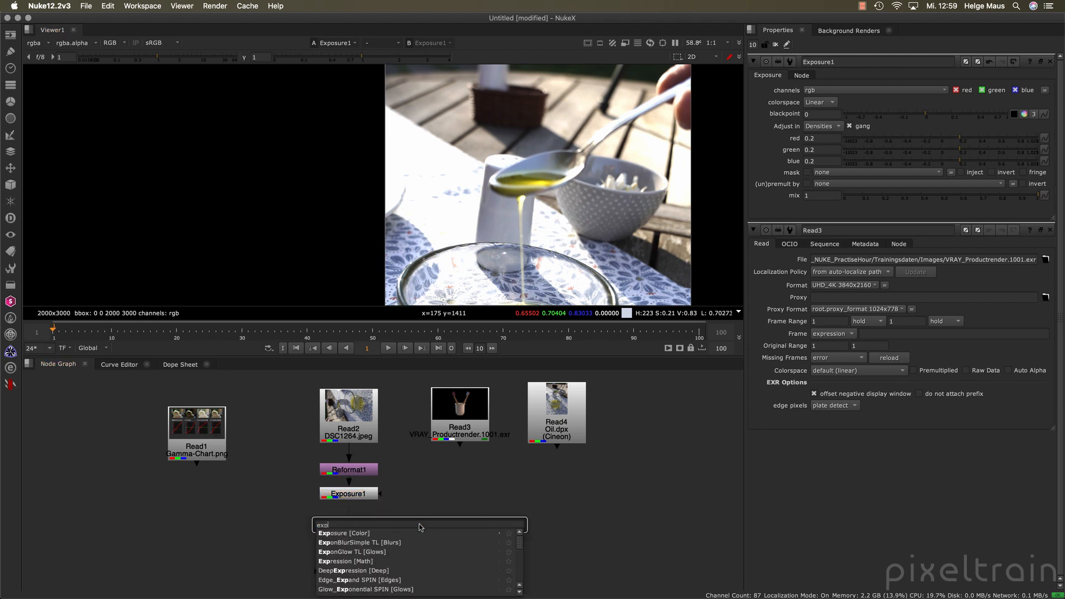
click(355, 532)
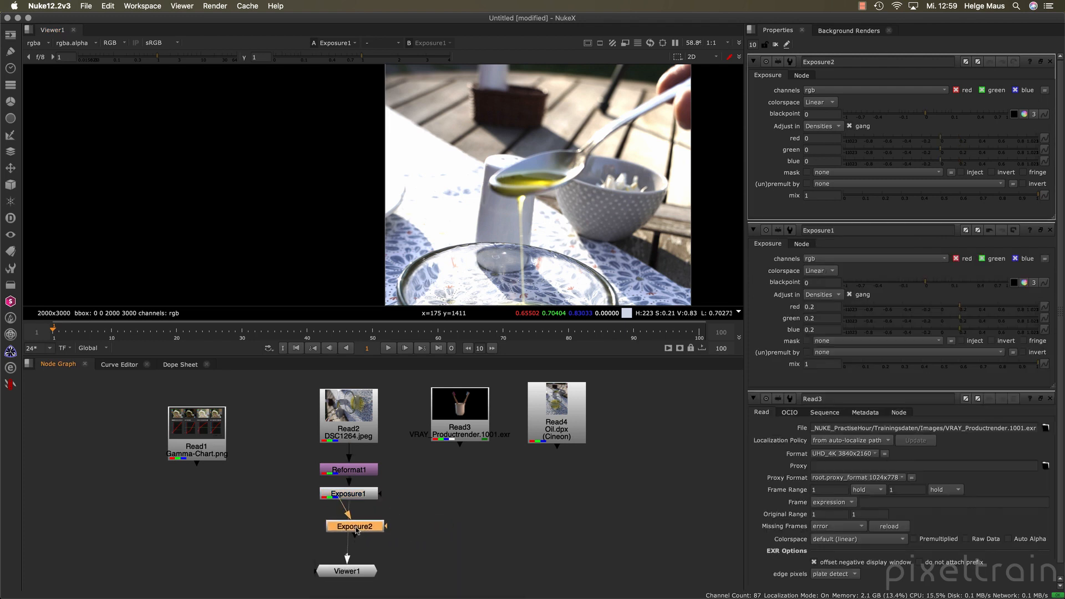
Step: Close the other nodes' properties, set the second Exposure node's densities to -0.17 and examine the recovered tablecloth highlights
click(1050, 229)
click(1050, 230)
drag(942, 141, 921, 140)
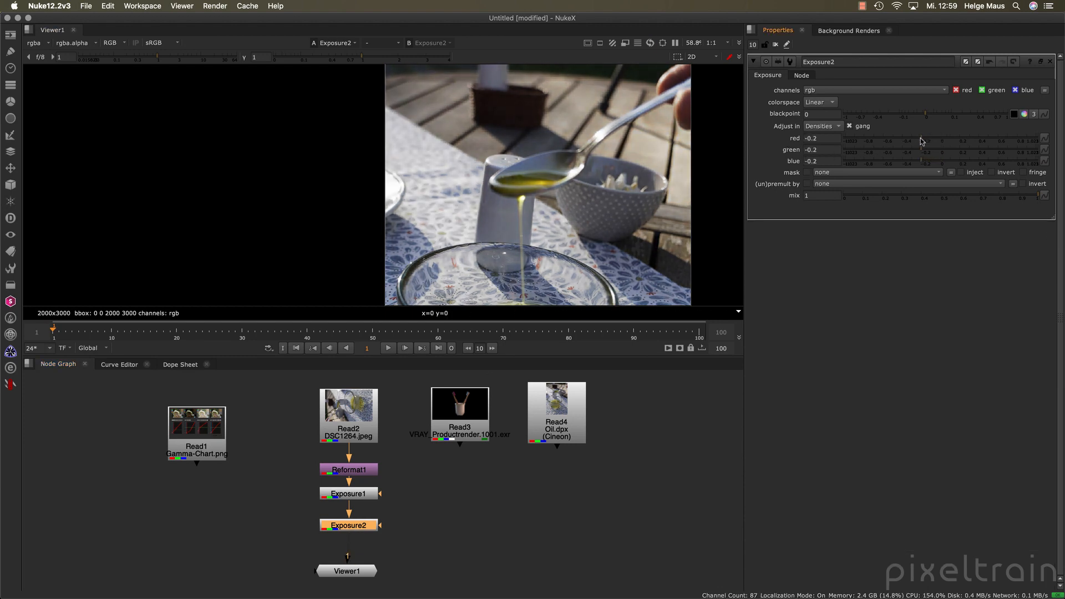
scroll(424, 249, up, 3)
middle_drag(424, 249, 487, 259)
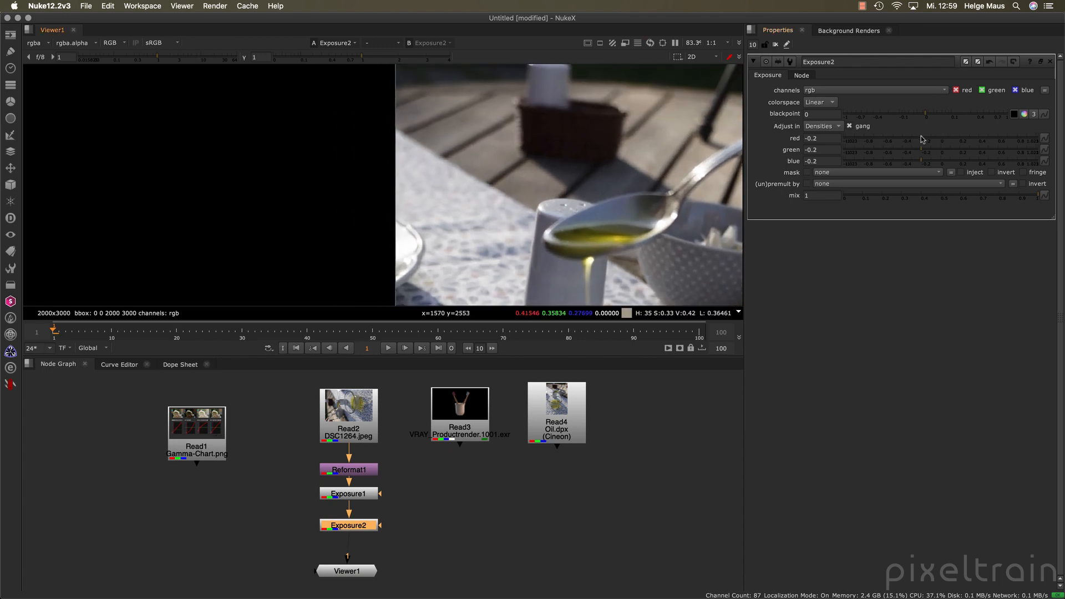
drag(923, 140, 924, 141)
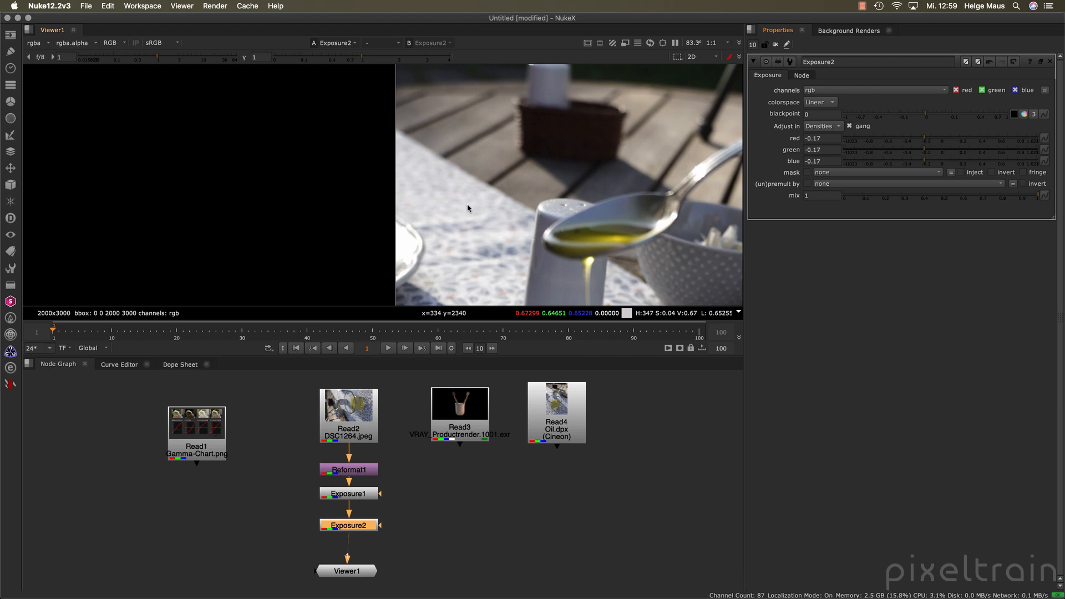
middle_drag(468, 208, 406, 158)
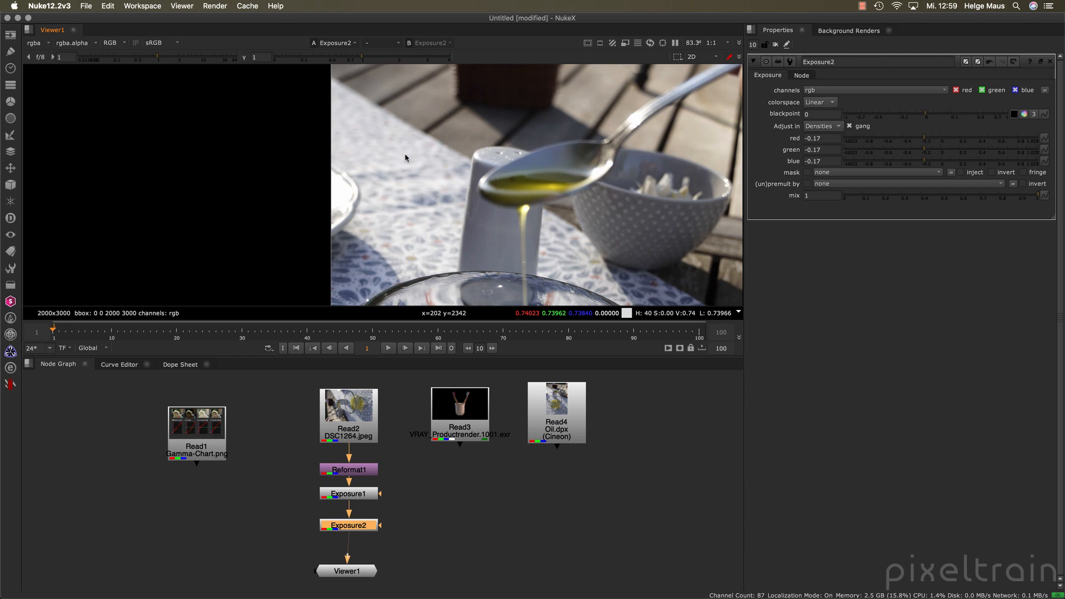
Step: Insert a Grade node between the second Exposure node and the Viewer, and close the second Exposure node's properties
click(462, 486)
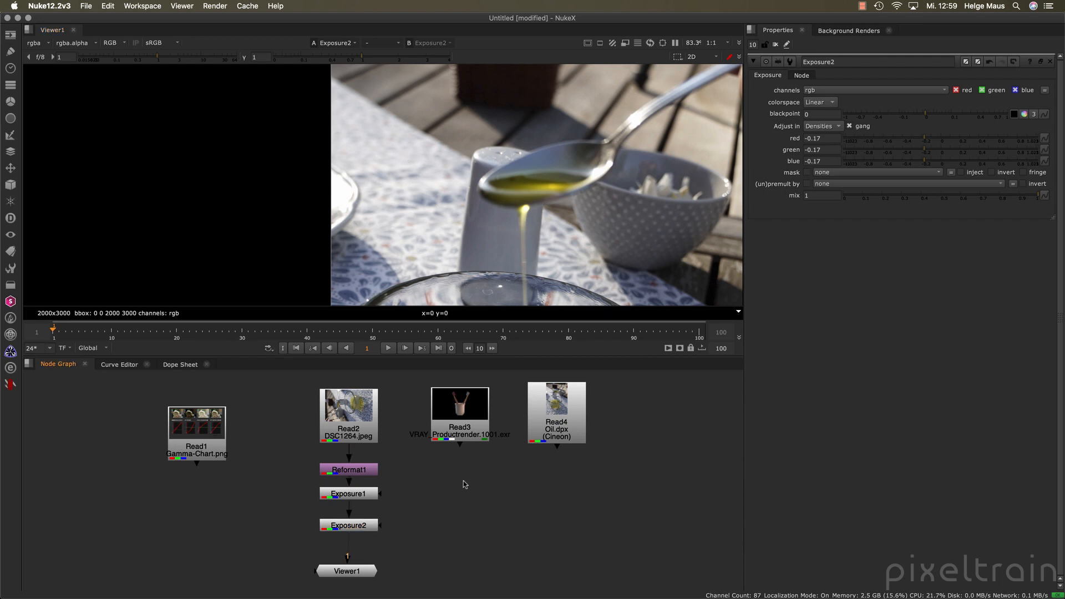
key(g)
drag(463, 479, 357, 552)
drag(368, 549, 356, 569)
click(357, 546)
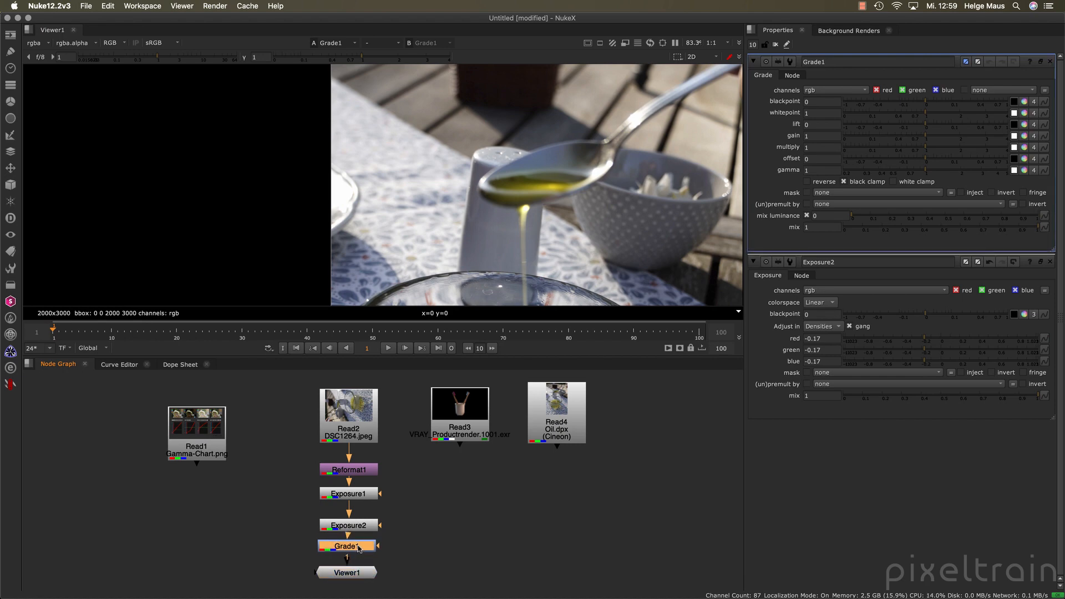
click(1050, 262)
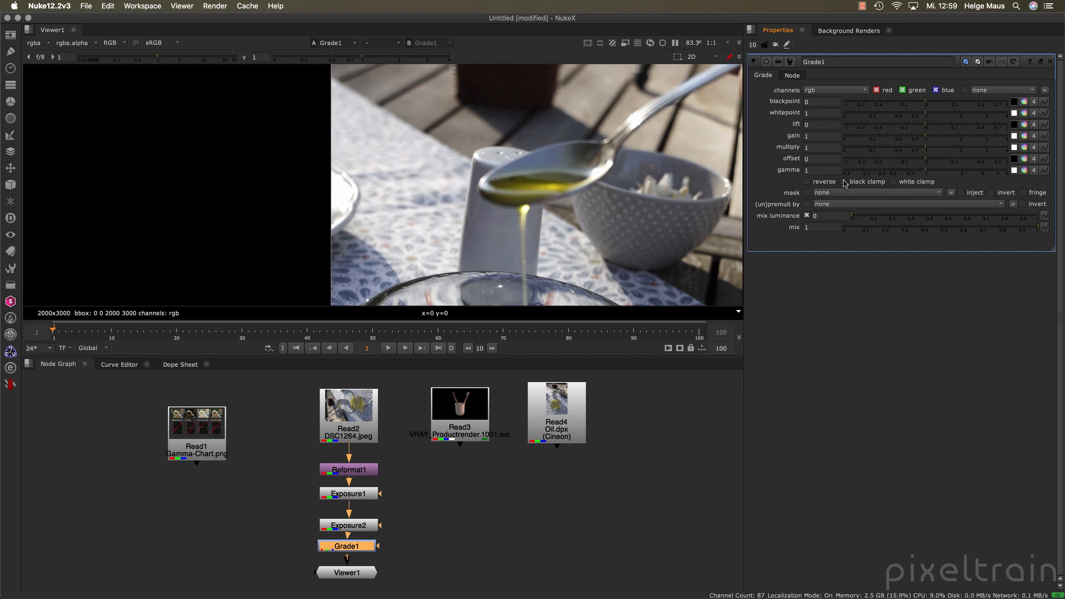
Step: Toggle the Grade node's clamping option and restore it, then inspect the oil bowl photo in the Viewer
click(894, 182)
click(894, 182)
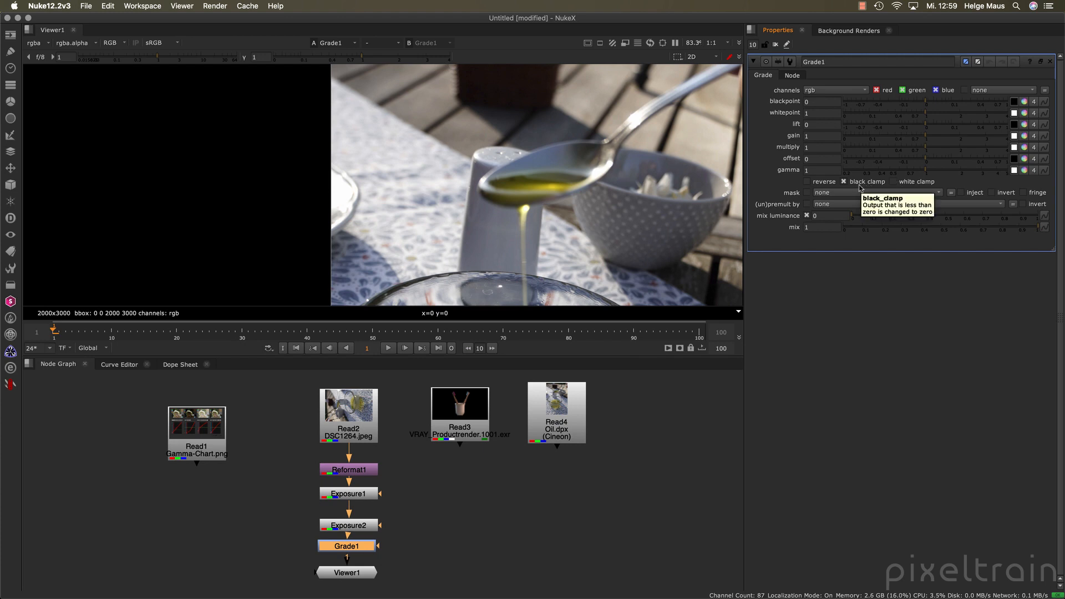
scroll(473, 235, down, 3)
middle_drag(475, 234, 425, 165)
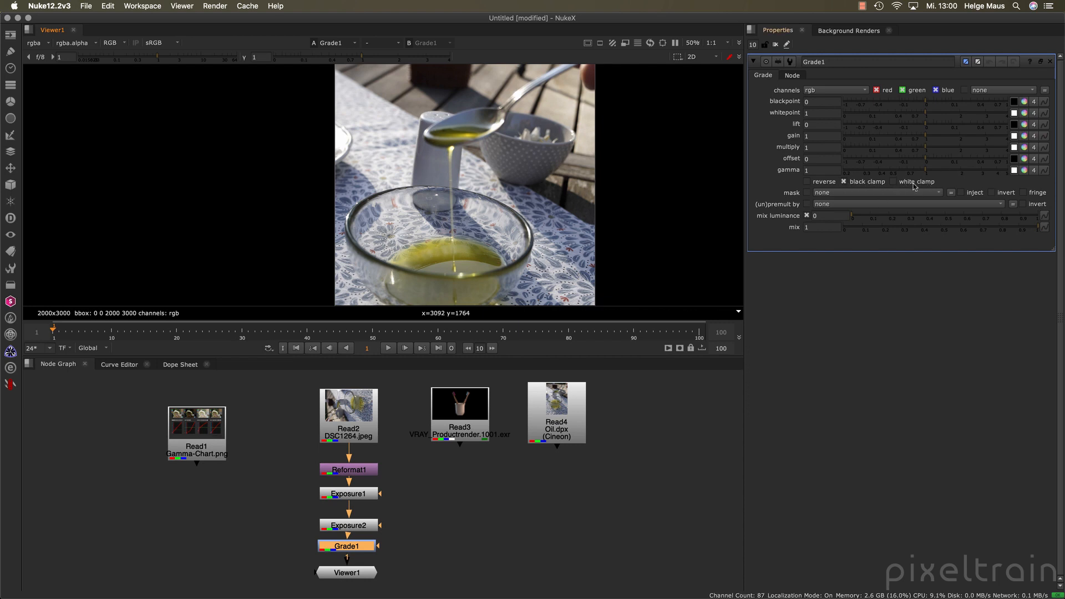
click(539, 513)
scroll(503, 235, up, 3)
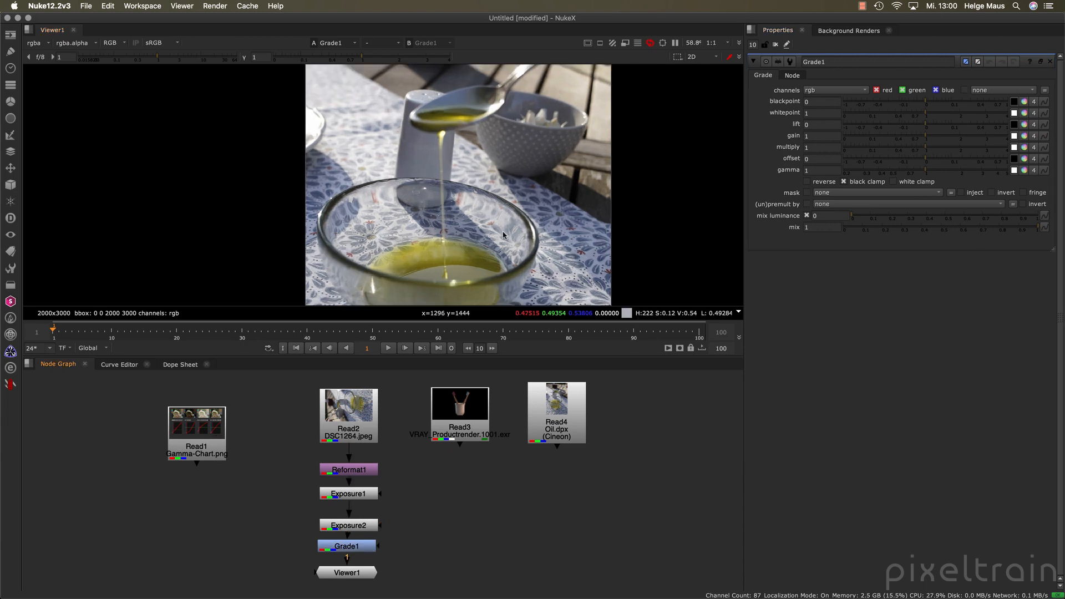
scroll(503, 235, down, 1)
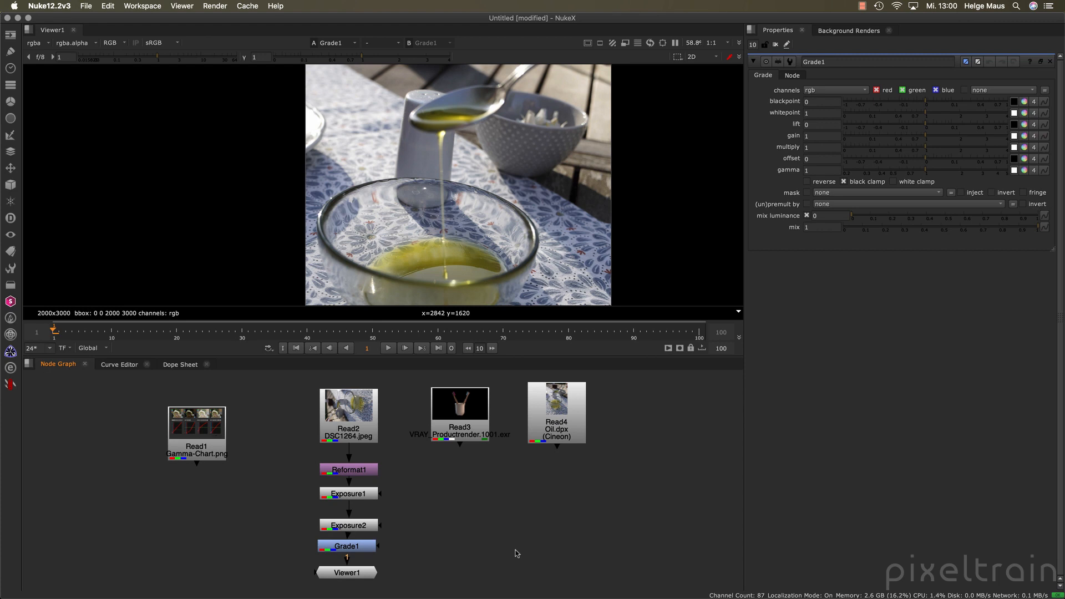
Step: Show the VRAY_Productrender.1001.exr Read node in the Viewer and place the Viewer node below it
click(443, 427)
key(2)
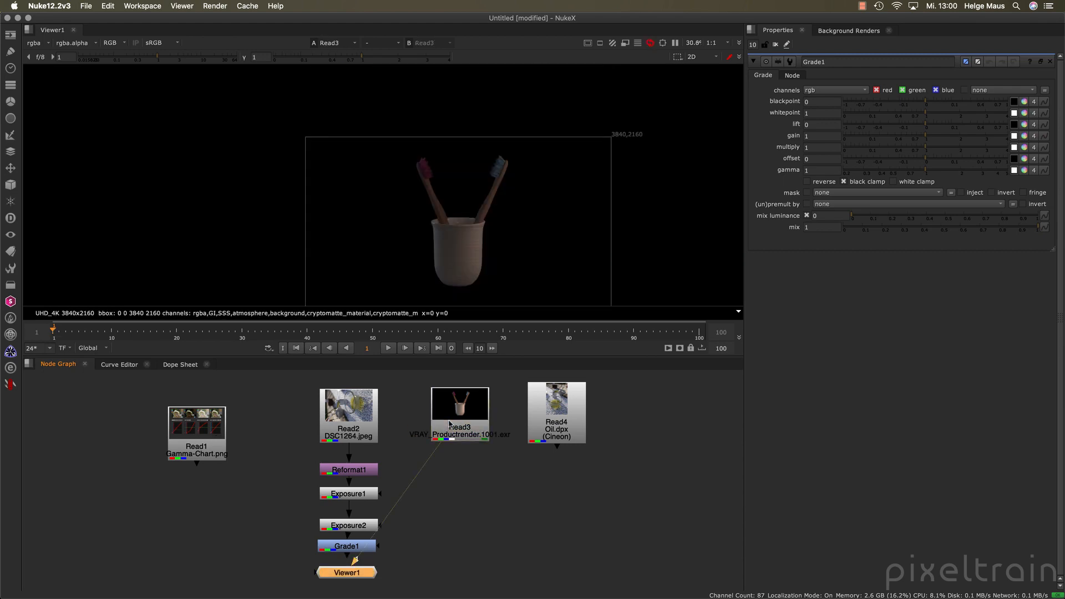
click(366, 576)
drag(366, 575, 478, 555)
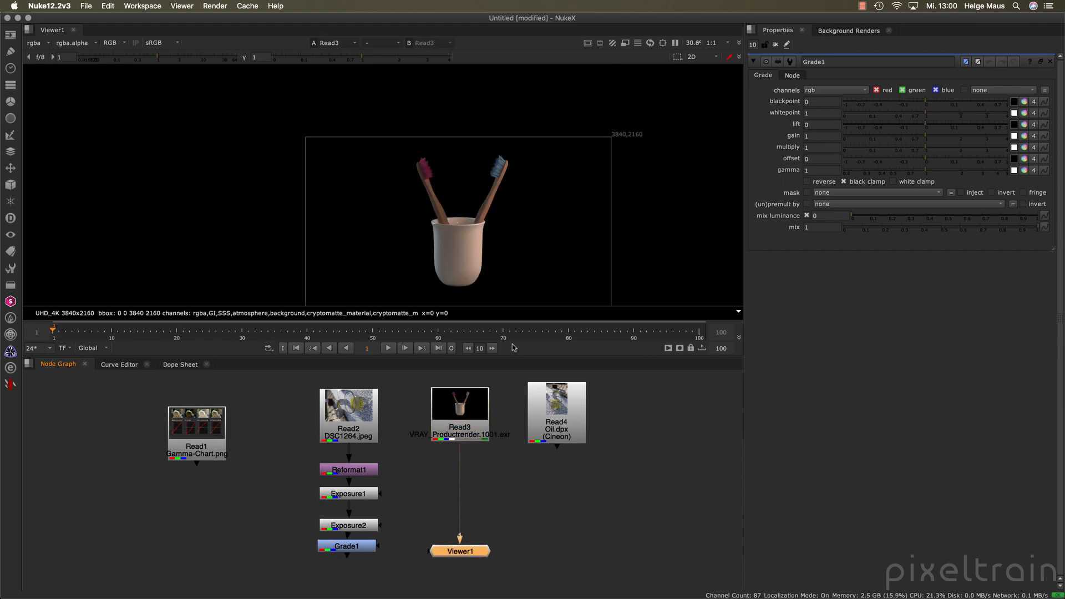
Step: Enlarge the Viewer pane and frame the toothbrush cup render for closer inspection
scroll(478, 191, up, 3)
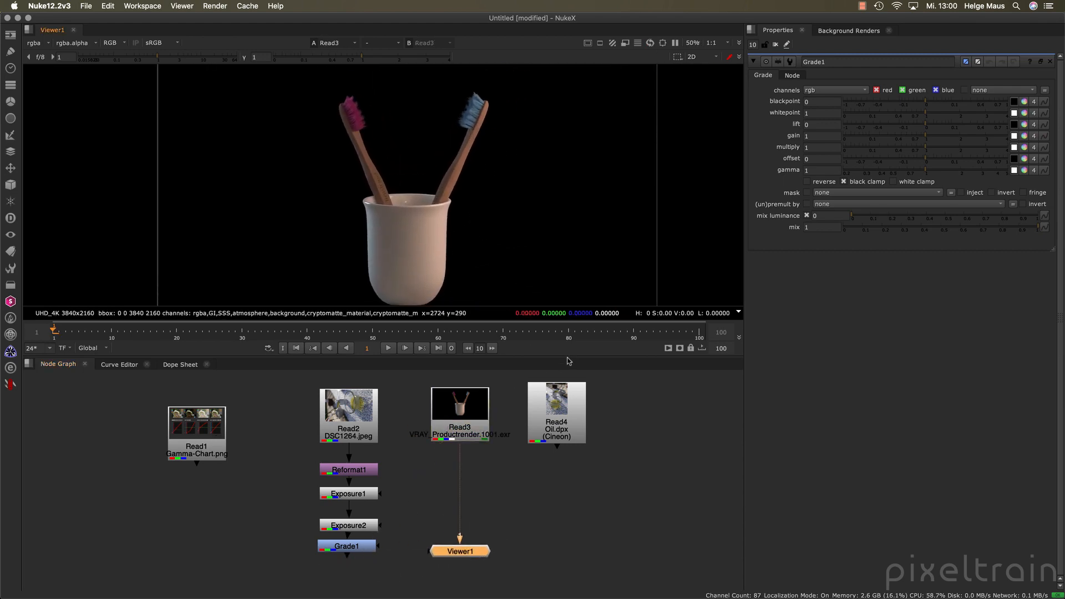
drag(568, 357, 568, 429)
middle_drag(449, 308, 425, 257)
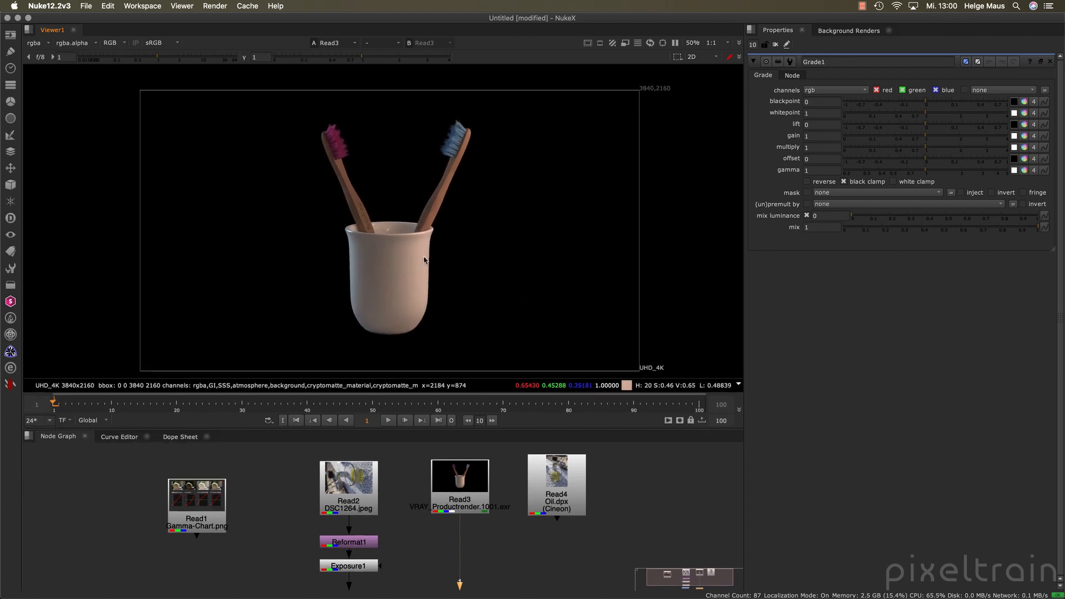
scroll(420, 255, up, 2)
scroll(419, 255, down, 1)
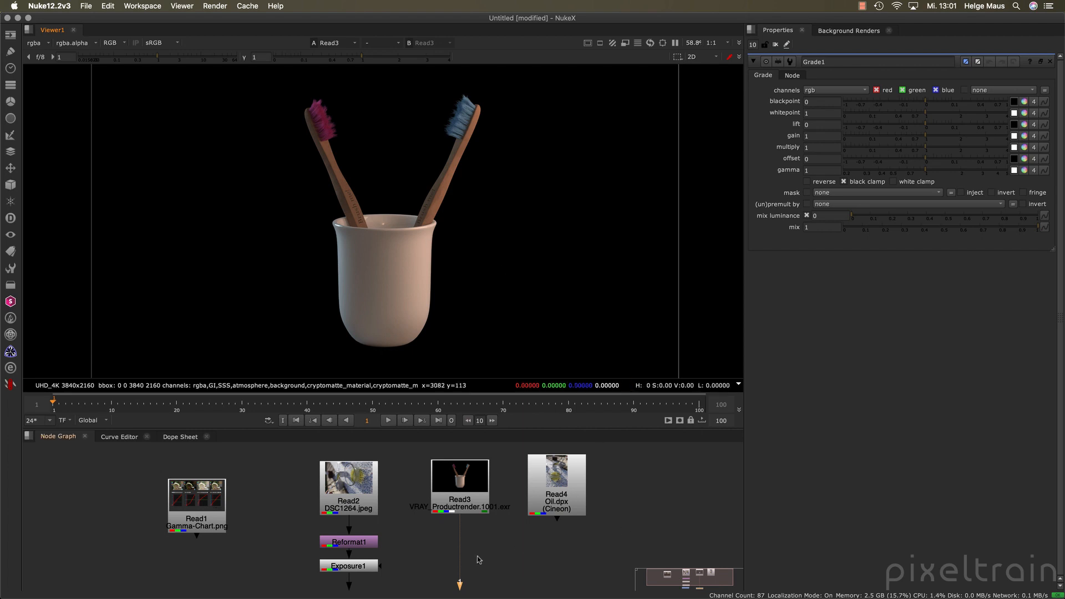
Step: Insert a Write node between the product render's Read node and the Viewer, and close the Grade node's properties
middle_drag(518, 554, 515, 511)
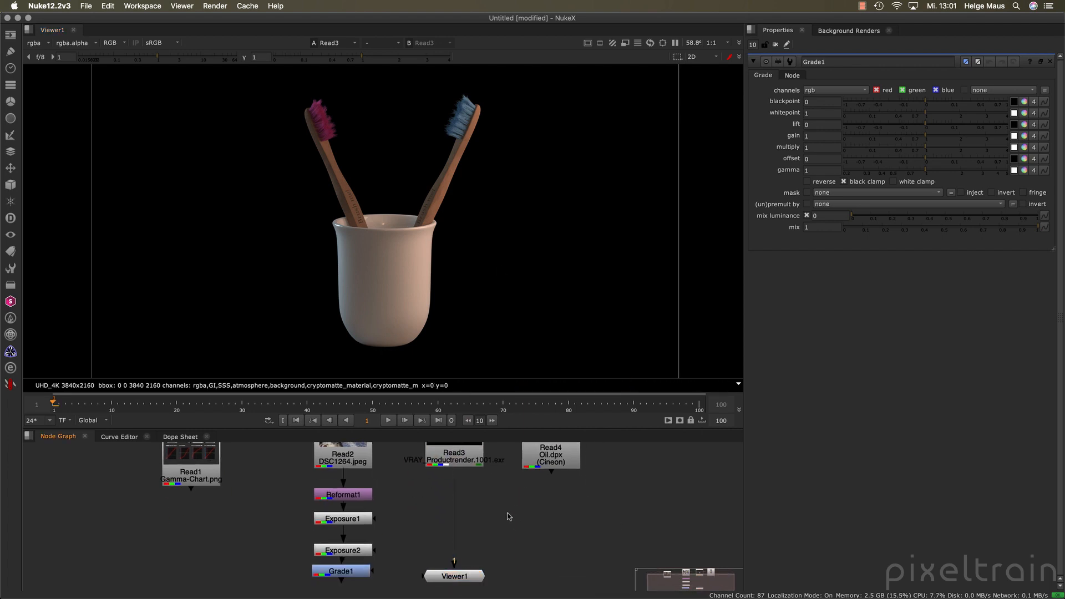
key(w)
drag(506, 510, 460, 526)
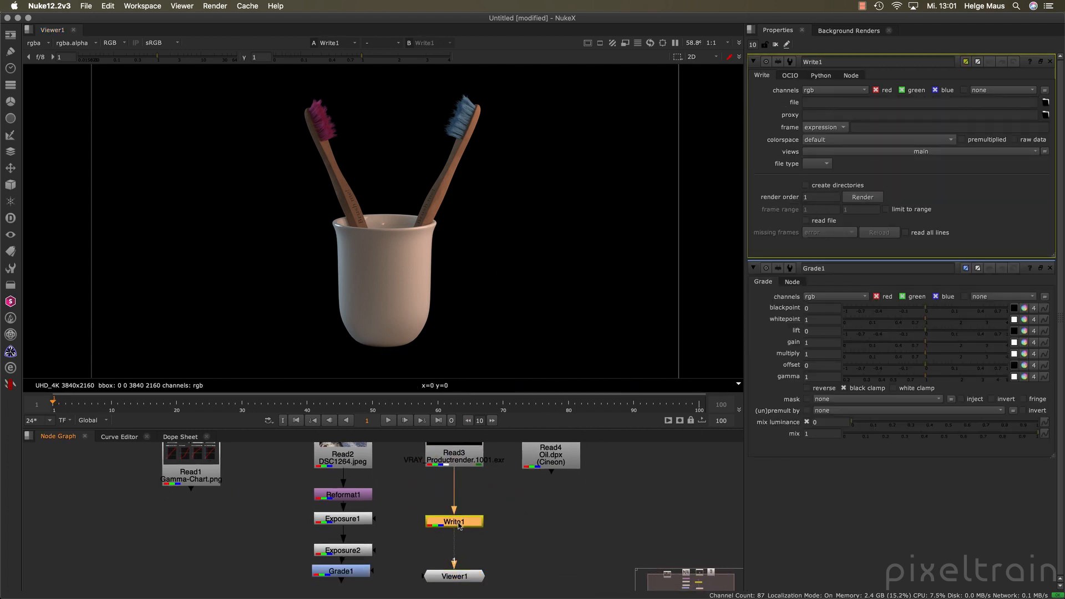
click(1049, 269)
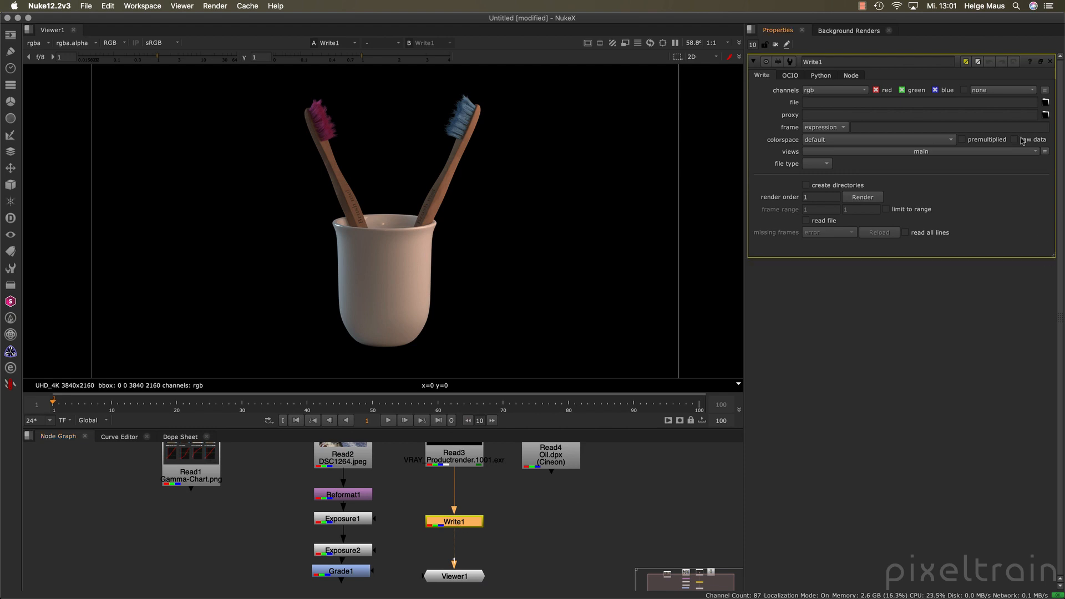
Step: Set the Write node's output file to test.exr
click(888, 103)
text(test.)
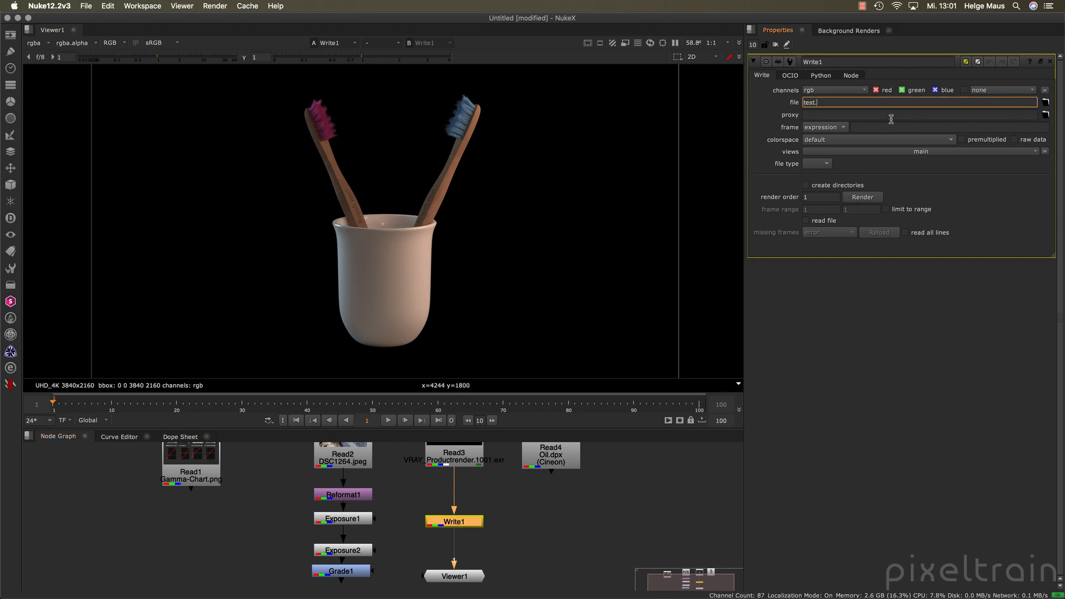
text(exr)
key(Return)
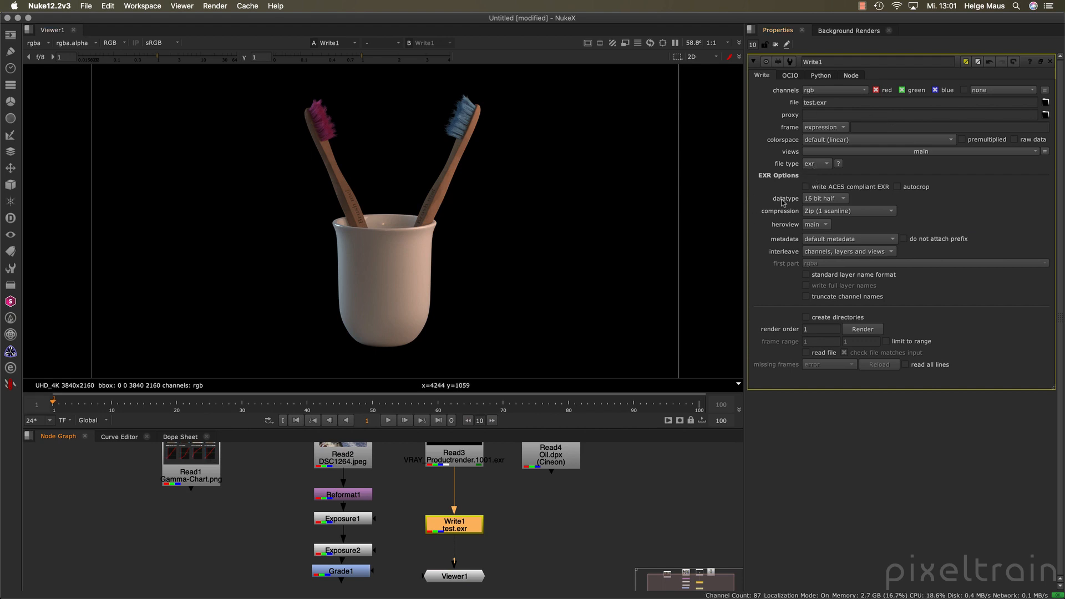
Step: Review the EXR datatype choices of the Write node and keep 16 bit half
click(843, 200)
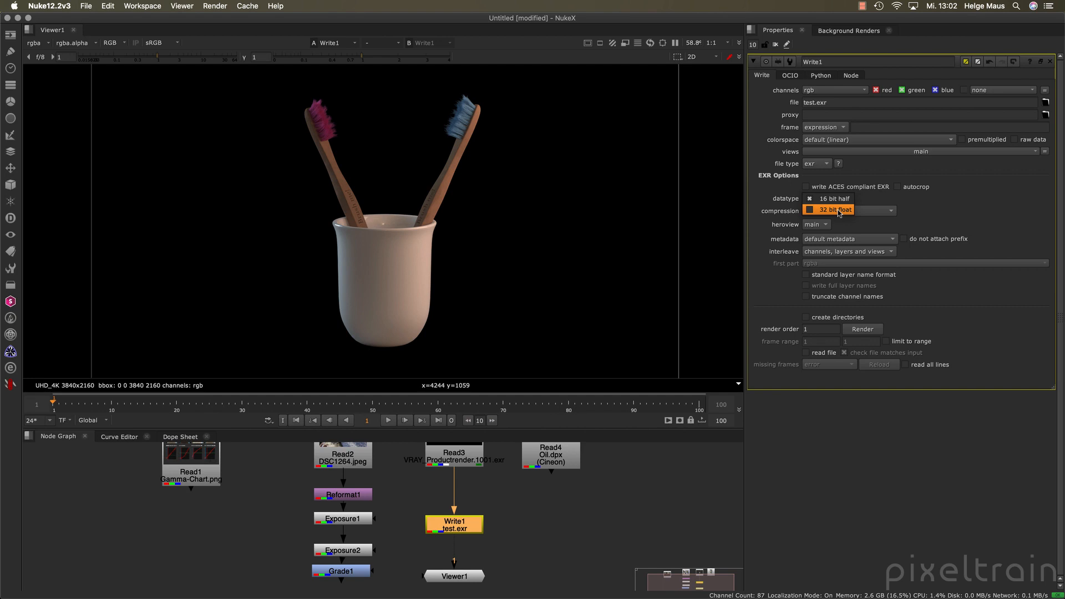
click(839, 200)
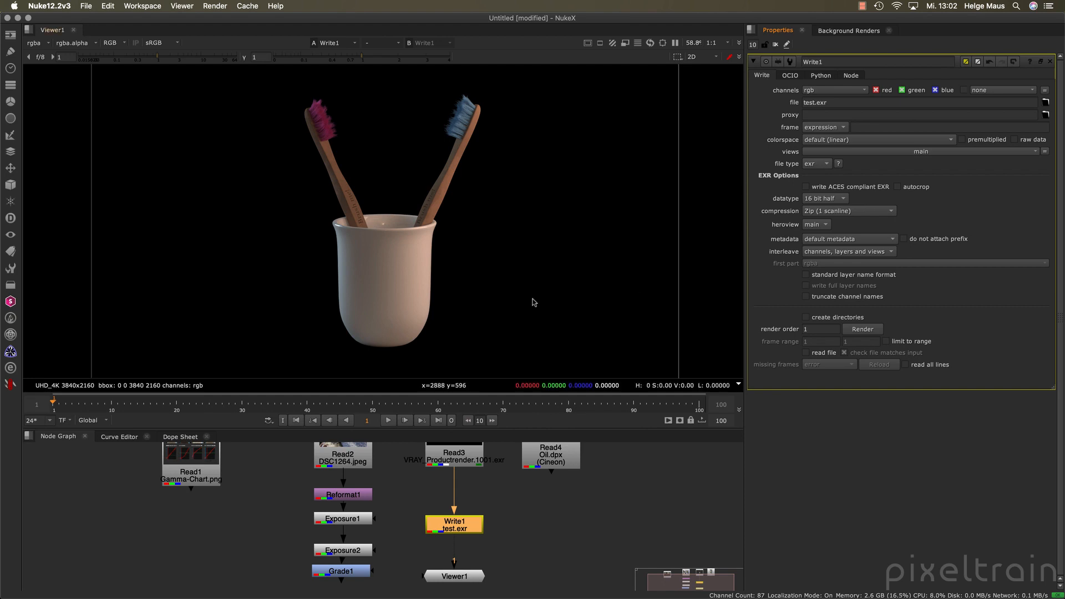
scroll(482, 304, down, 3)
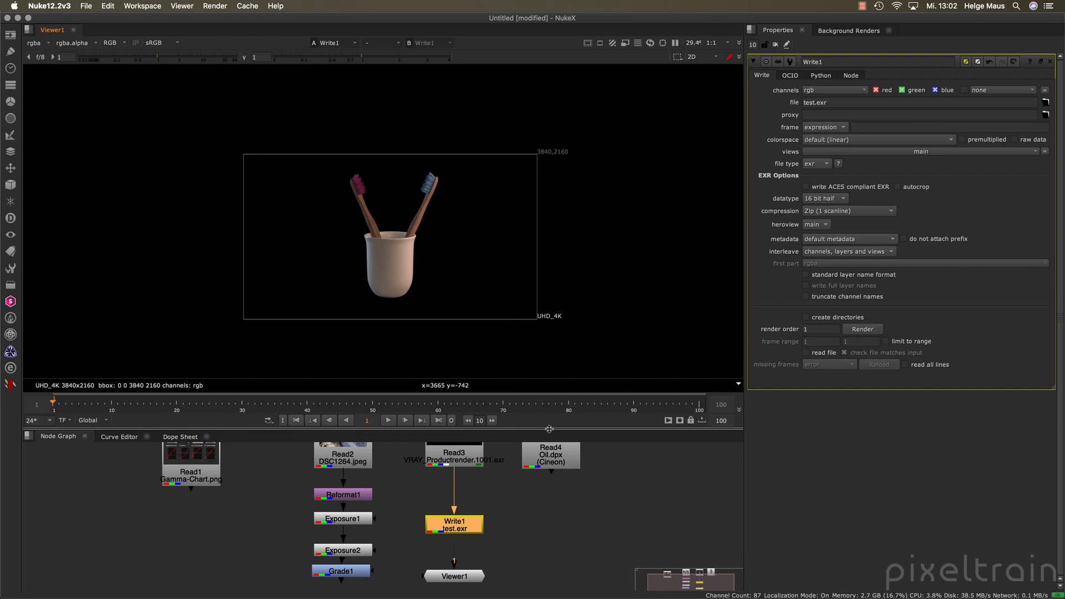
Step: Enlarge the Node Graph pane and insert a ViewMetaData node between the product render's Read node and the test.exr Write node
drag(549, 429, 558, 347)
scroll(509, 432, up, 2)
scroll(510, 433, up, 2)
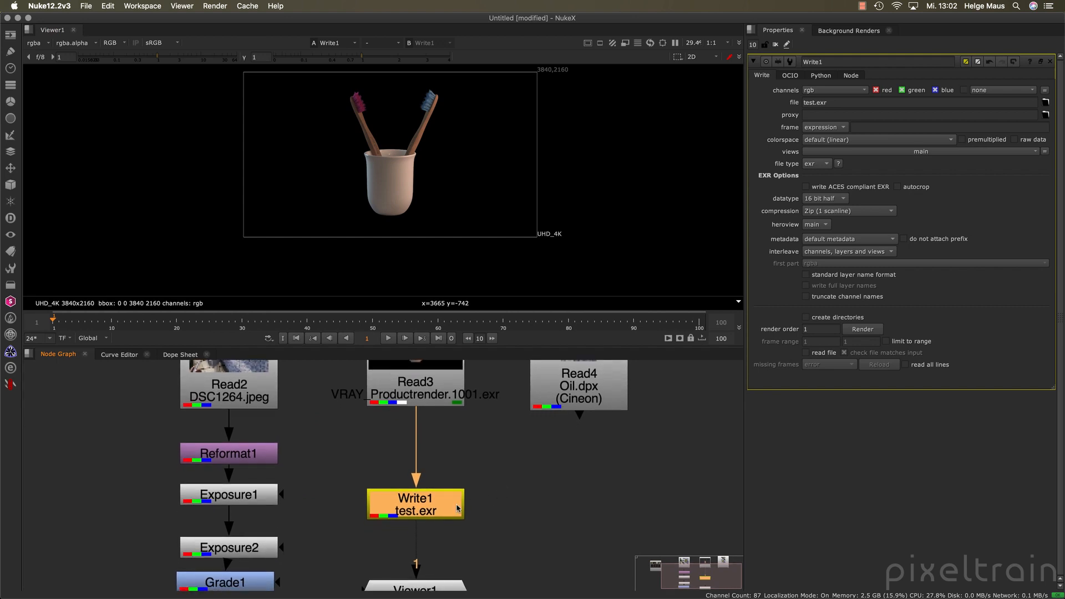
click(526, 479)
key(Tab)
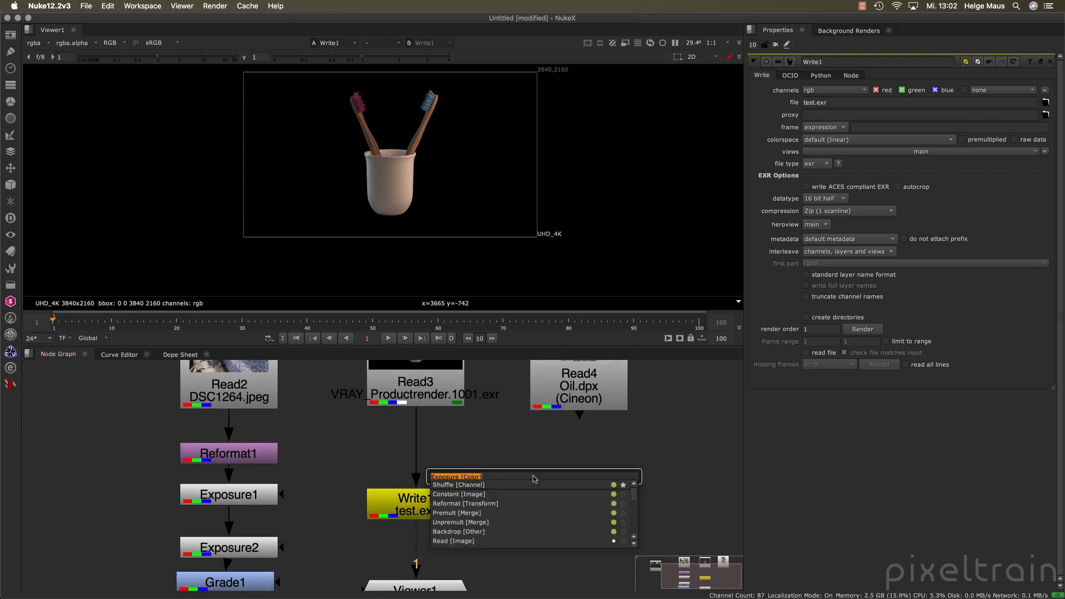
text(meta)
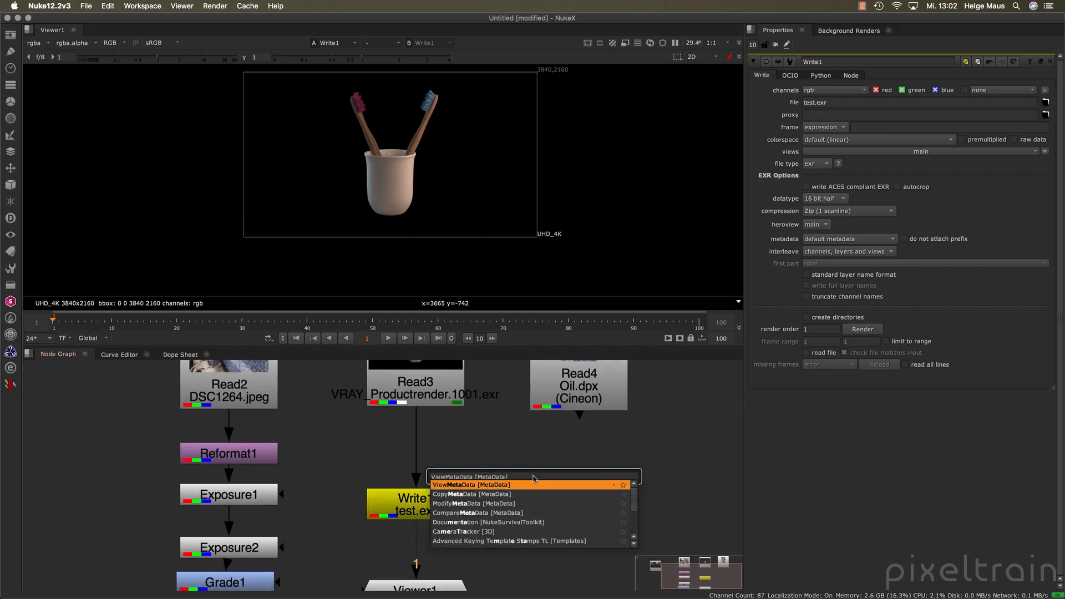
key(Return)
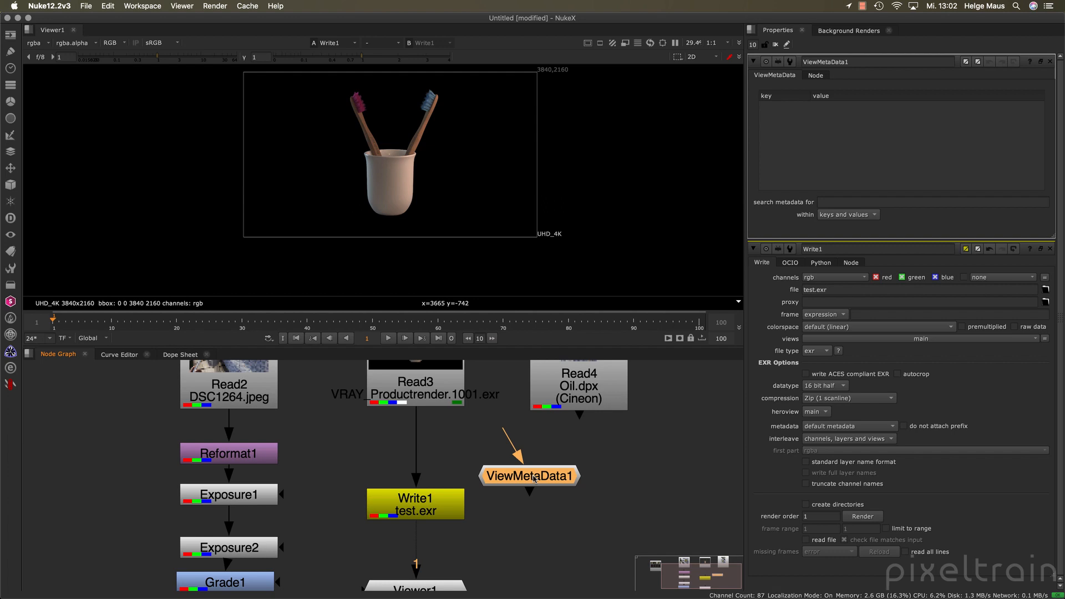
drag(534, 478, 416, 450)
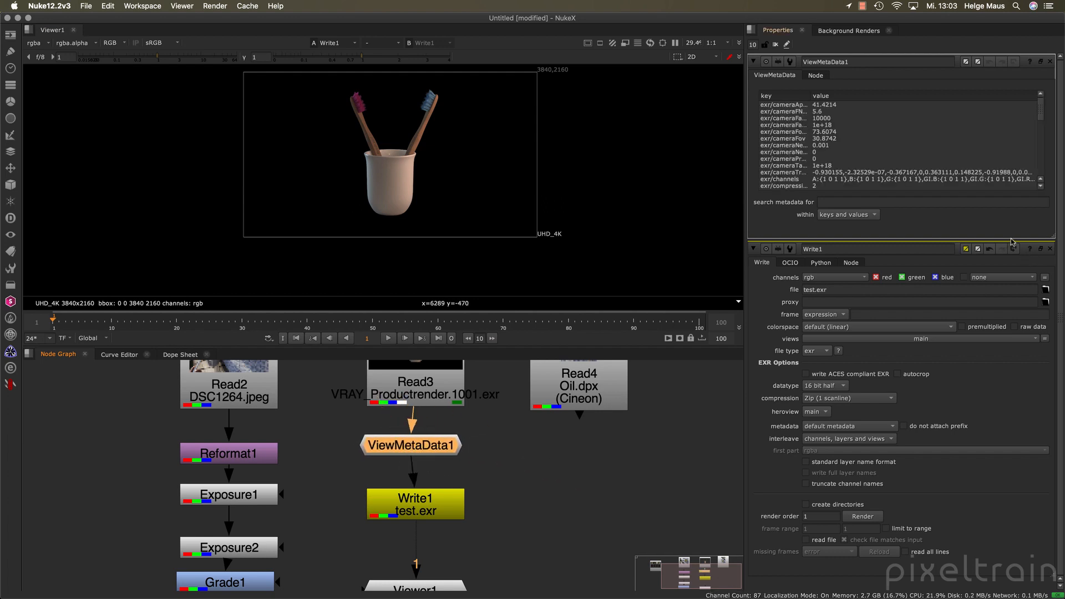
Step: Close the Write node's properties, widen the metadata key column, and find and highlight the input/bitsperchannel entry
click(1049, 248)
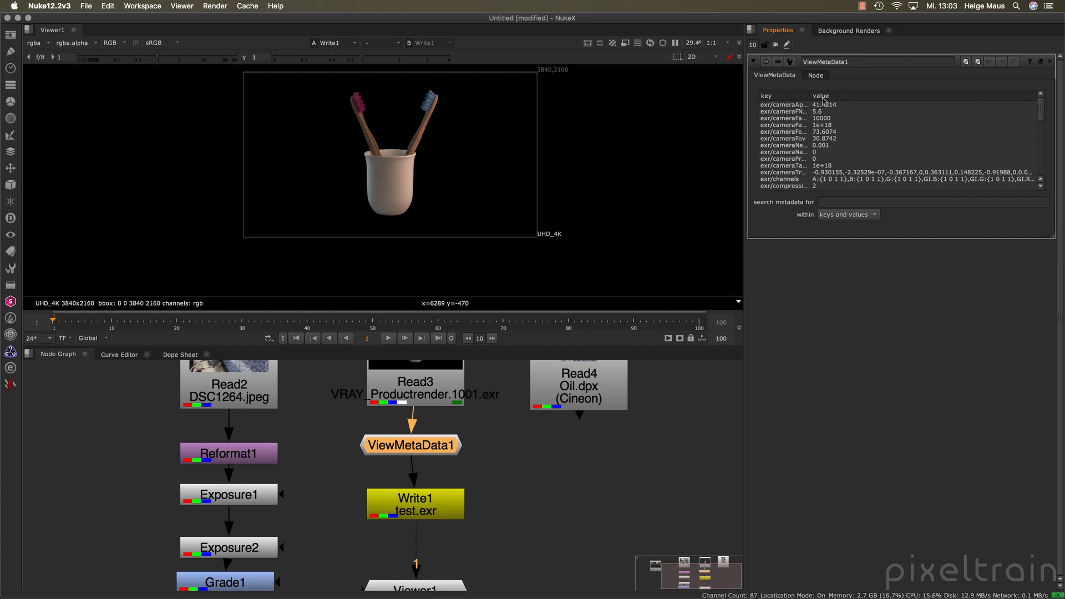
drag(810, 96, 852, 94)
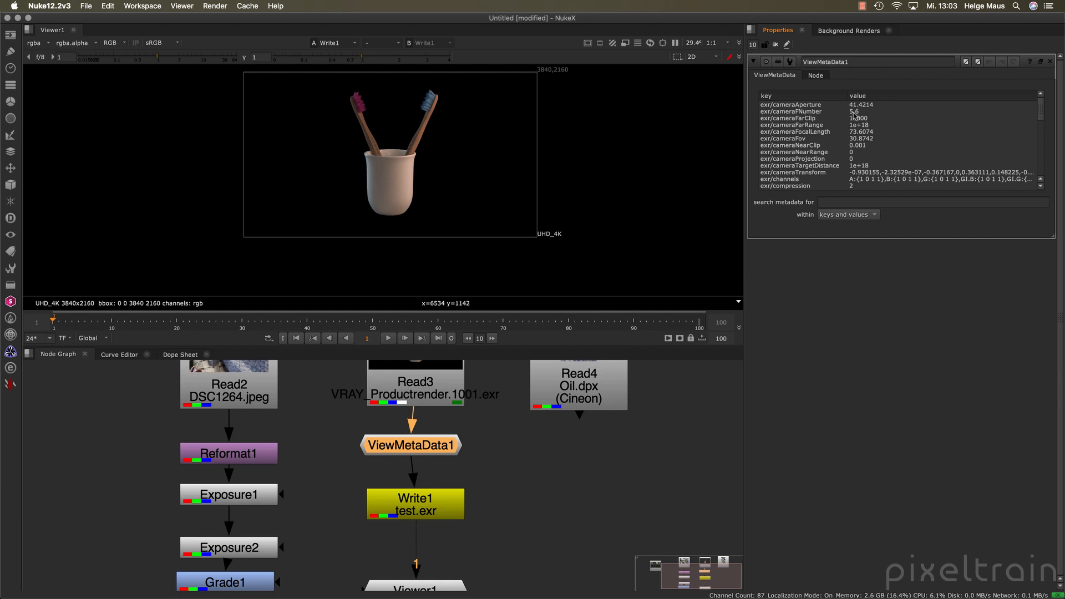
scroll(1040, 117, down, 3)
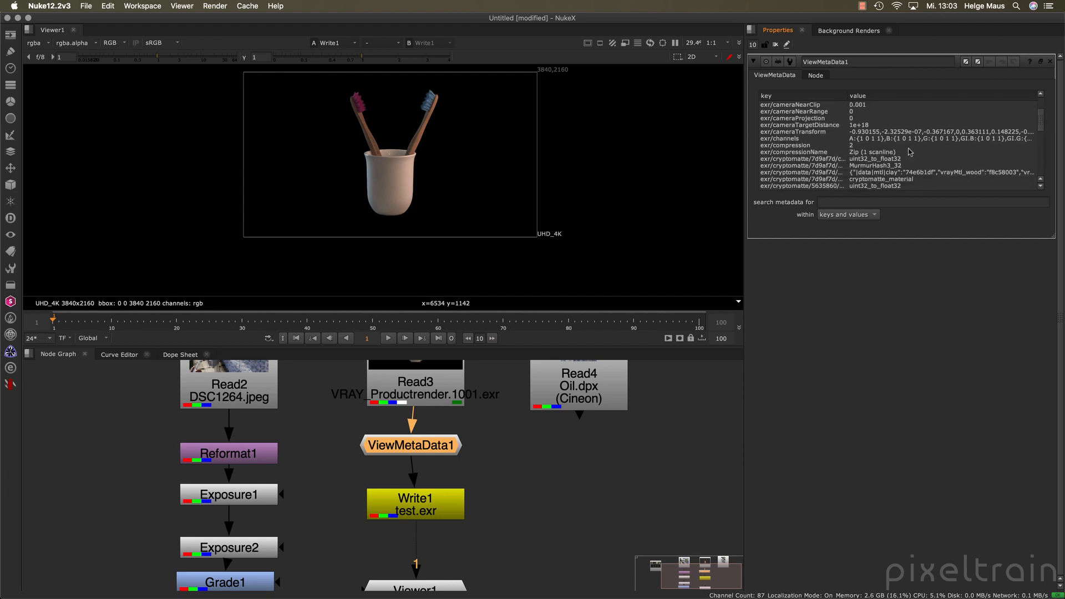
drag(1039, 127, 1041, 160)
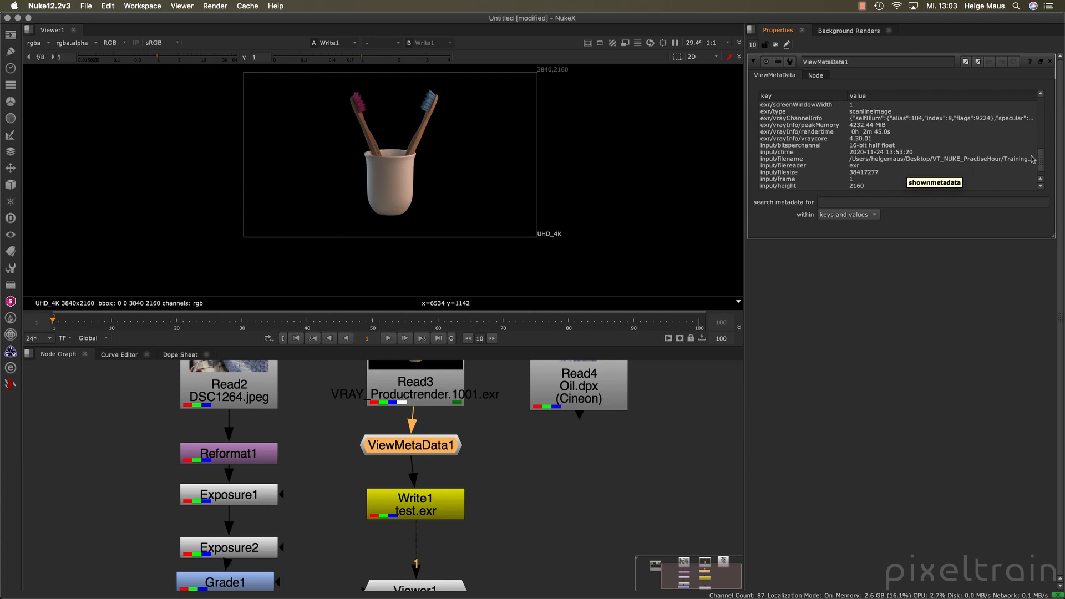
scroll(1043, 159, up, 1)
scroll(1043, 159, up, 1)
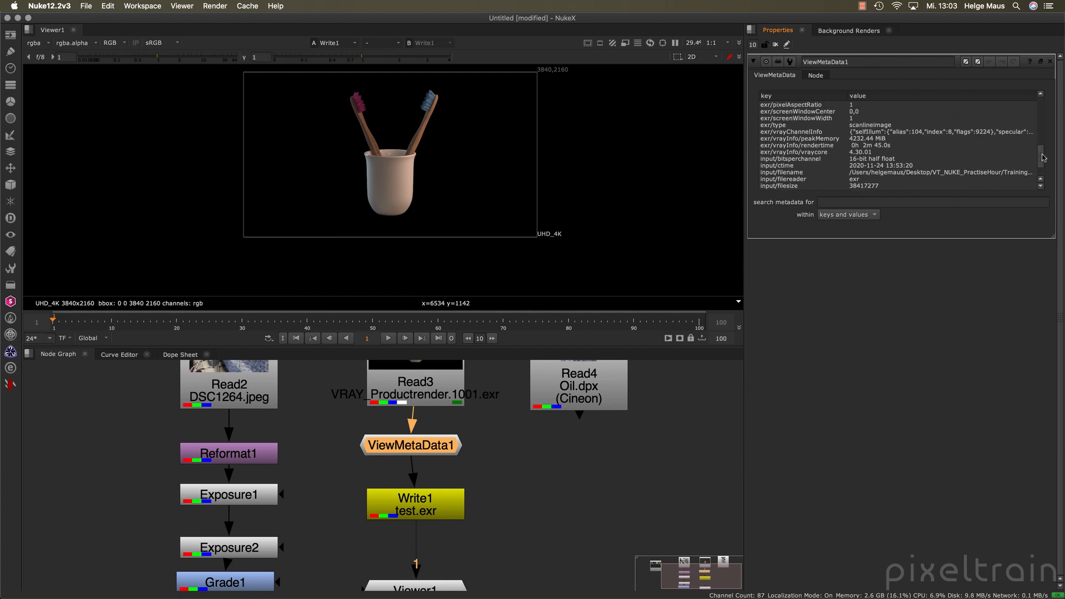
click(835, 159)
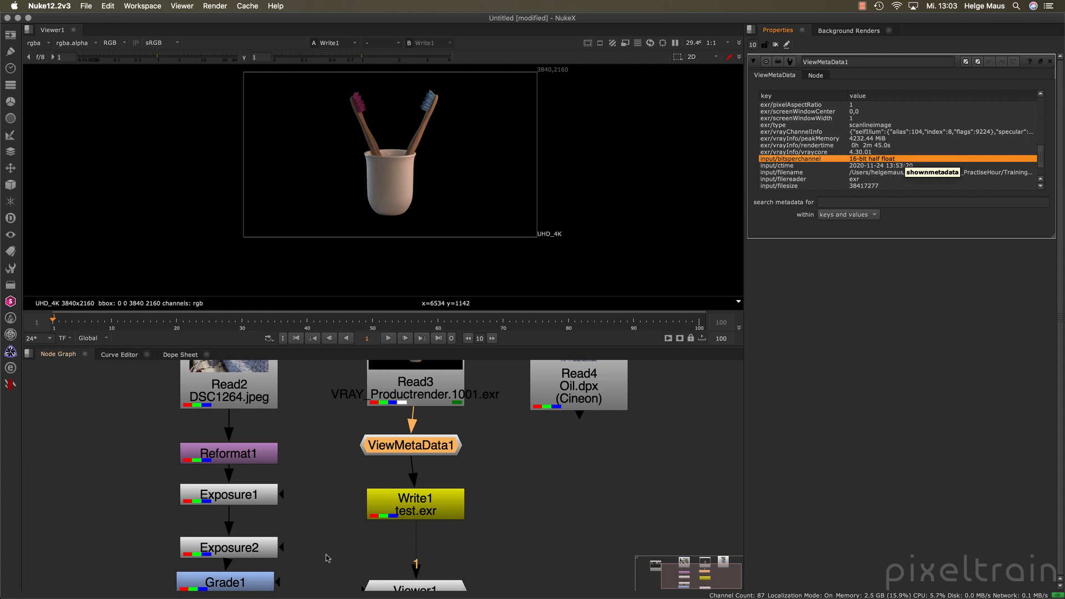
Step: Add a second Write node below the Oil.dpx Read node, connect it, and close the ViewMetaData properties
key(f)
click(546, 490)
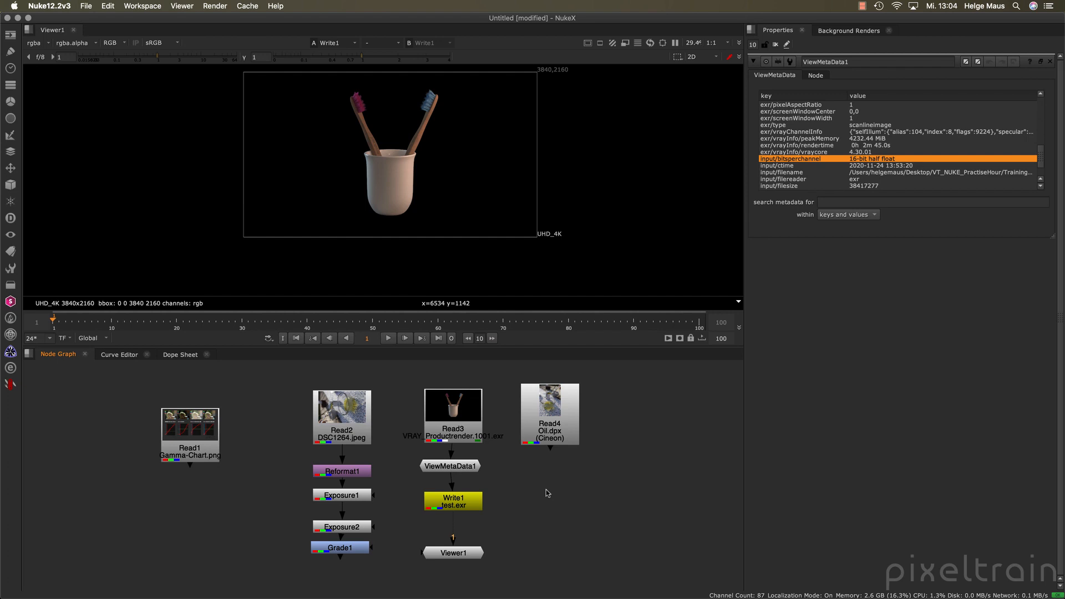
scroll(549, 492, right, 1)
key(w)
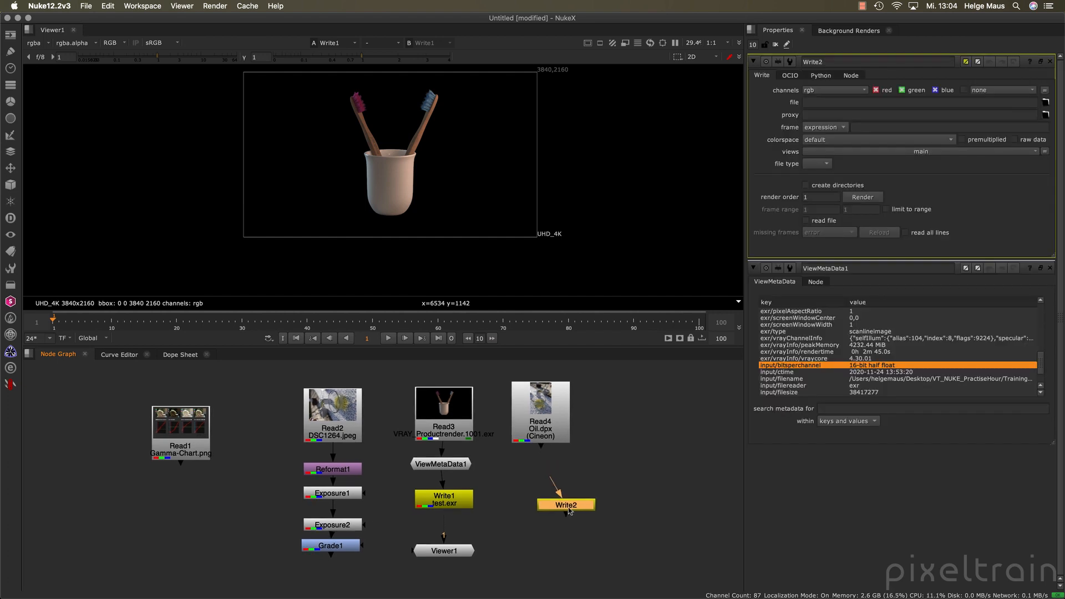
drag(571, 509, 541, 493)
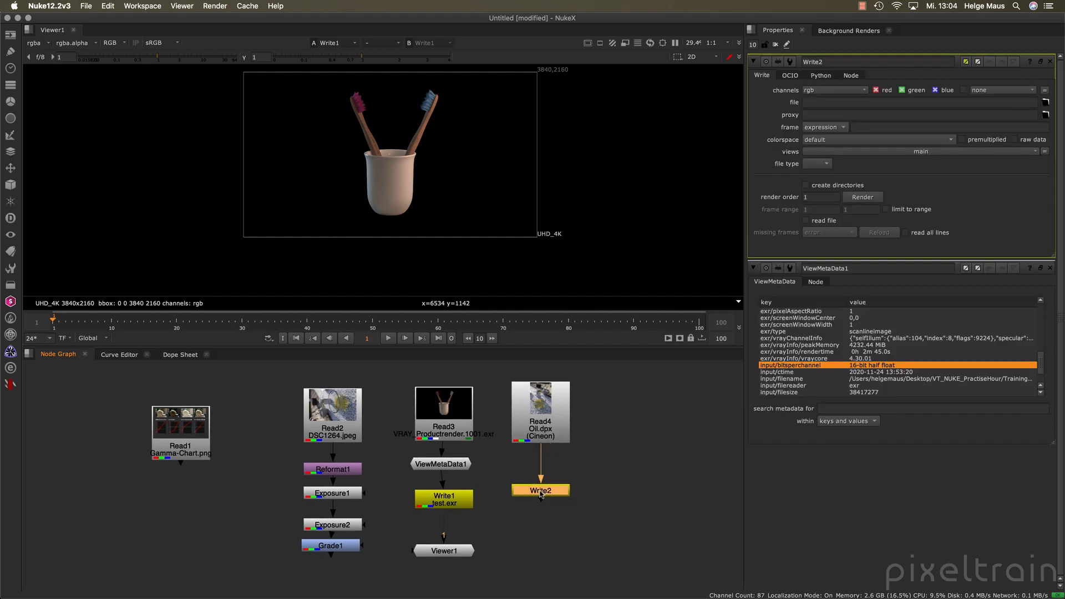
click(1049, 268)
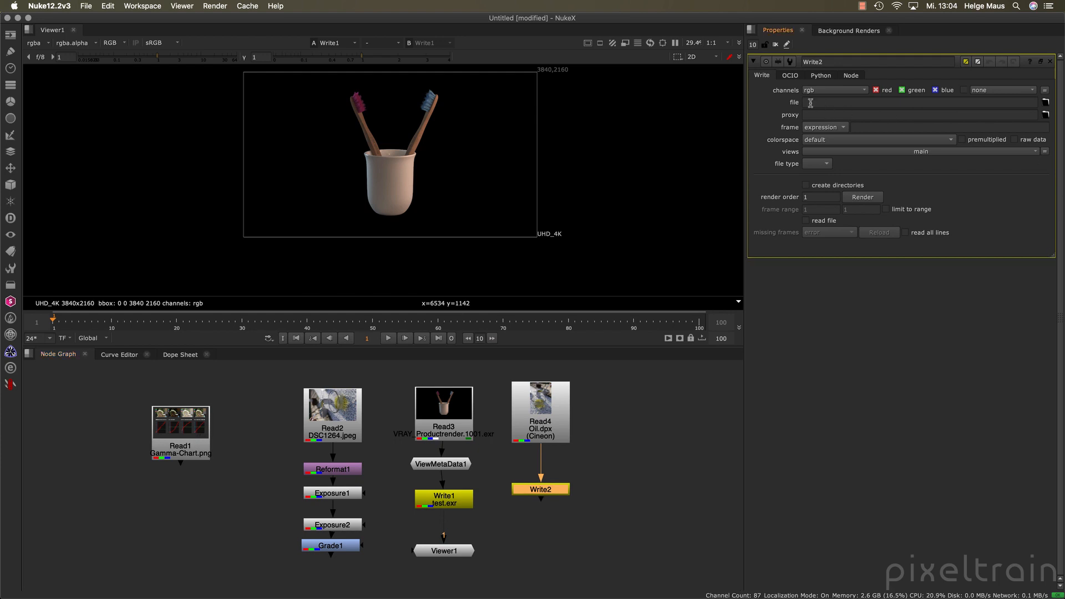
Step: Set the output file of the Write node under Oil.dpx to test.jpg and deselect the node
click(810, 103)
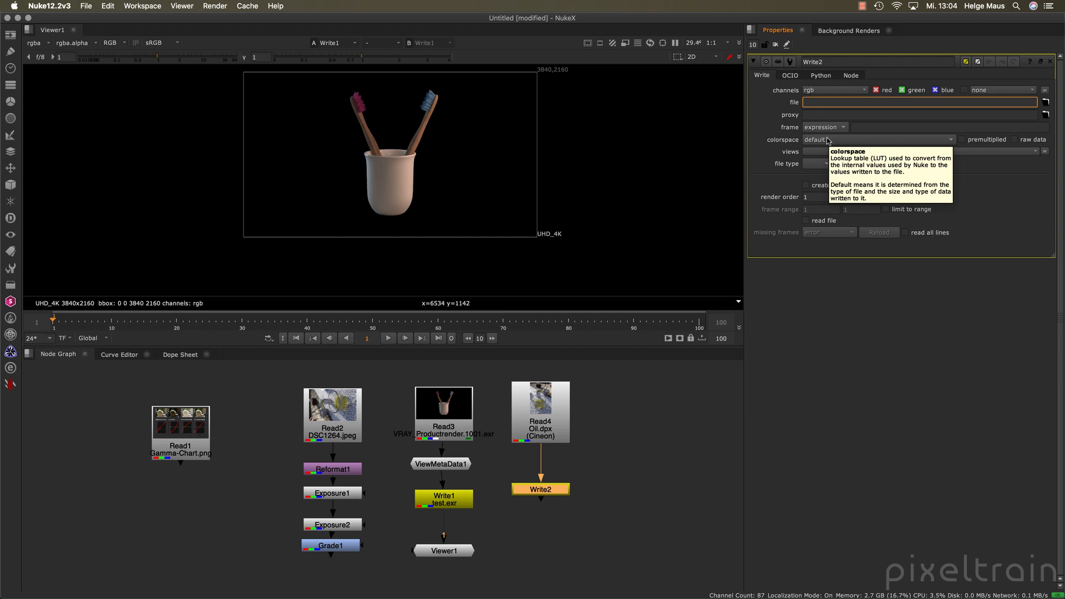
text(test.jpg)
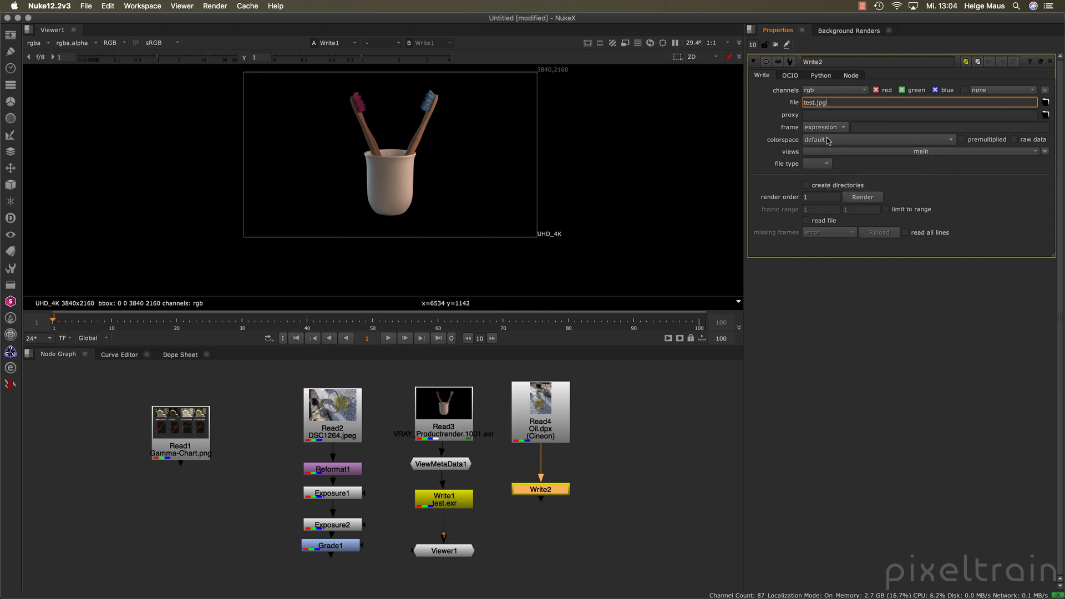
key(Return)
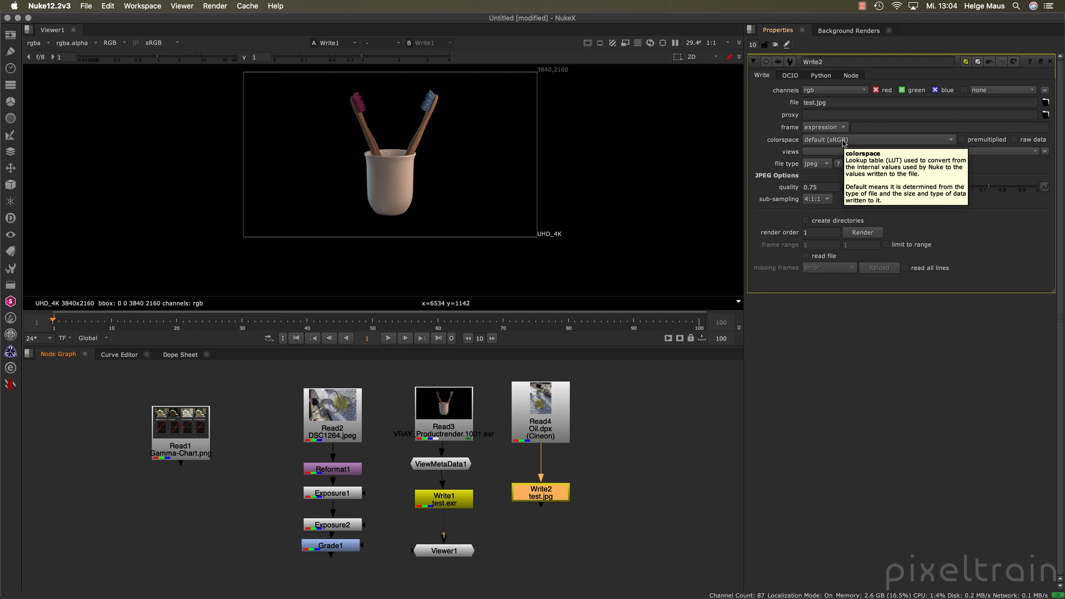
click(636, 445)
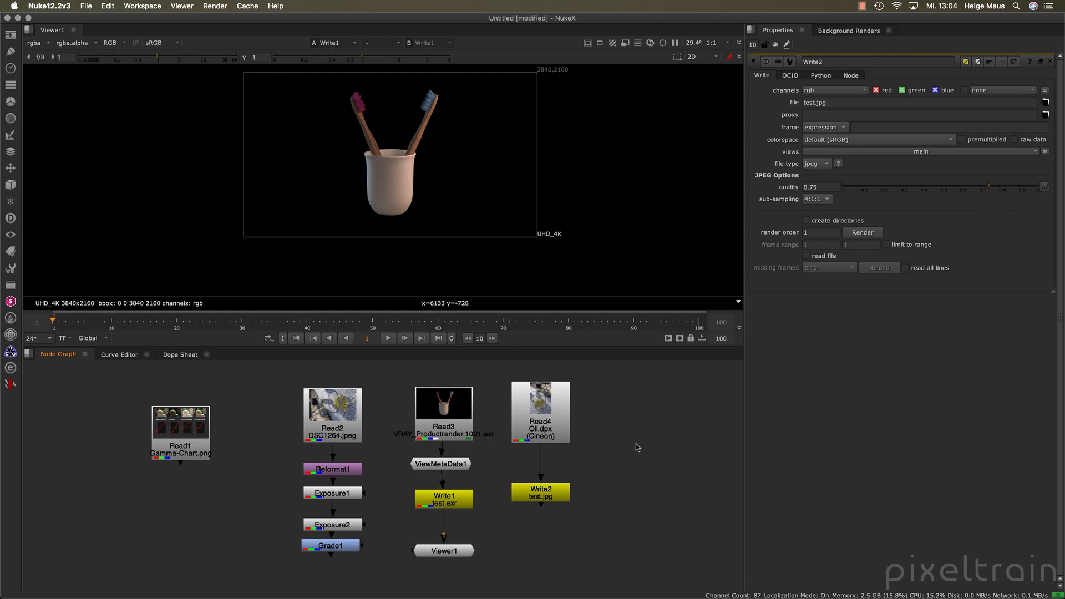